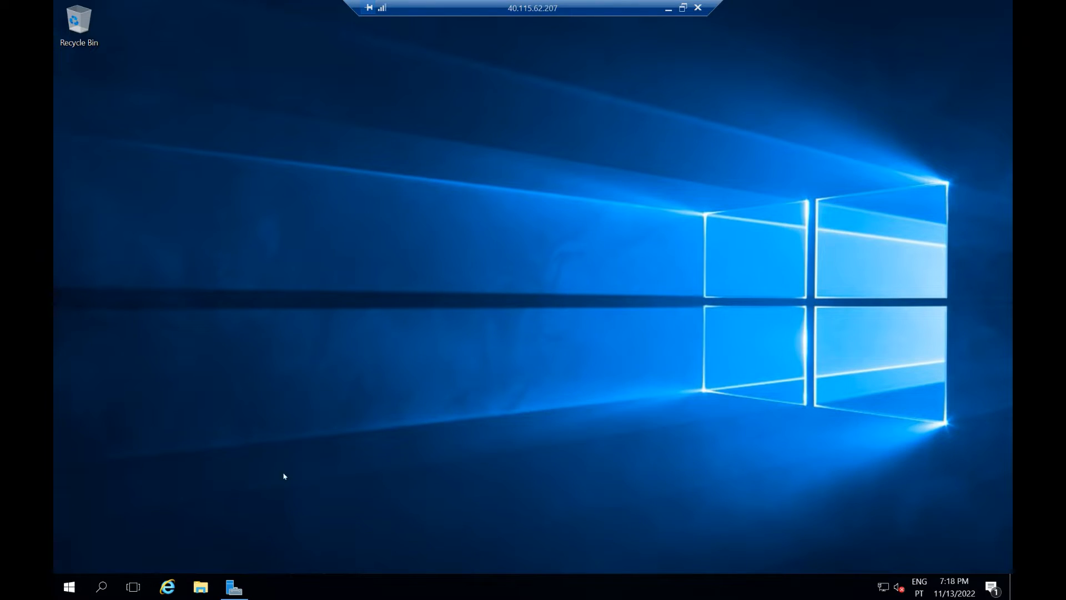
Step: Launch Active Directory Domains and Trusts from the Windows Administrative Tools
left_click(69, 587)
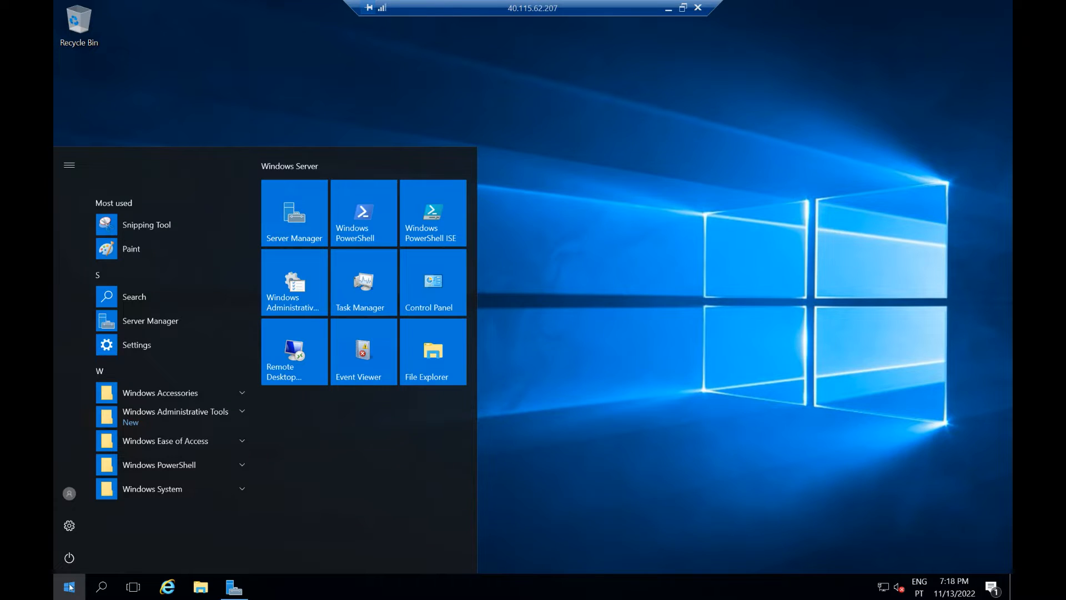
left_click(202, 415)
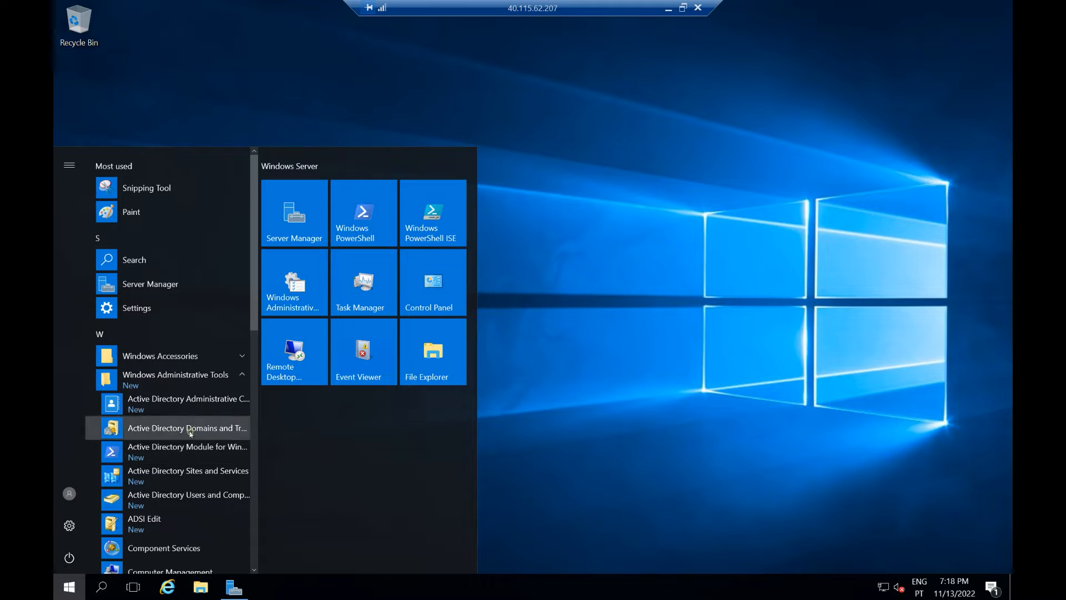
left_click(191, 431)
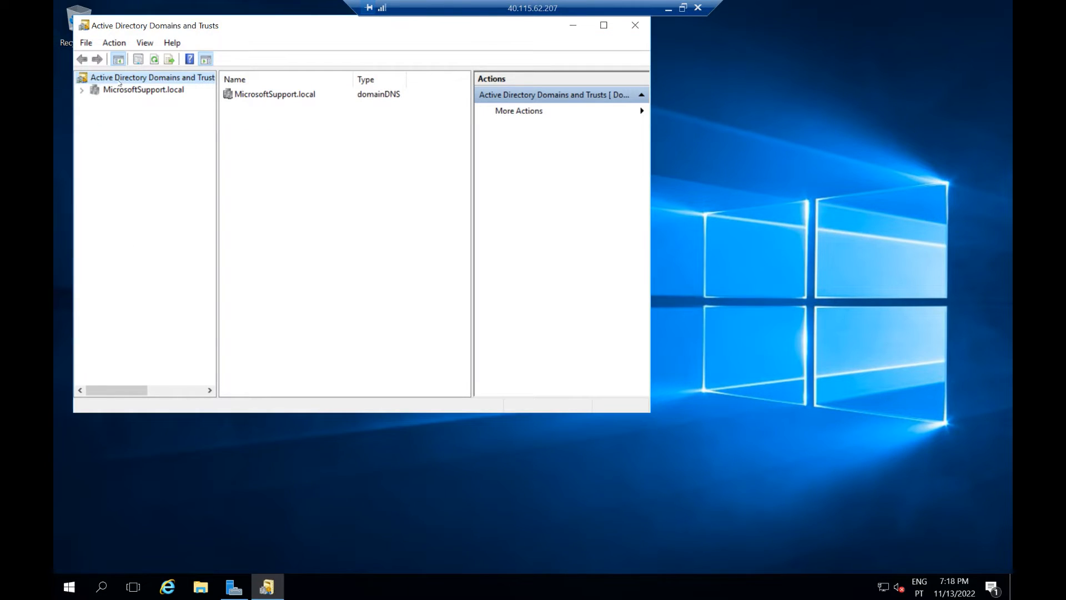
Step: Add supportmicrosoft.pt as an alternative UPN suffix in the forest properties and save
left_click(112, 43)
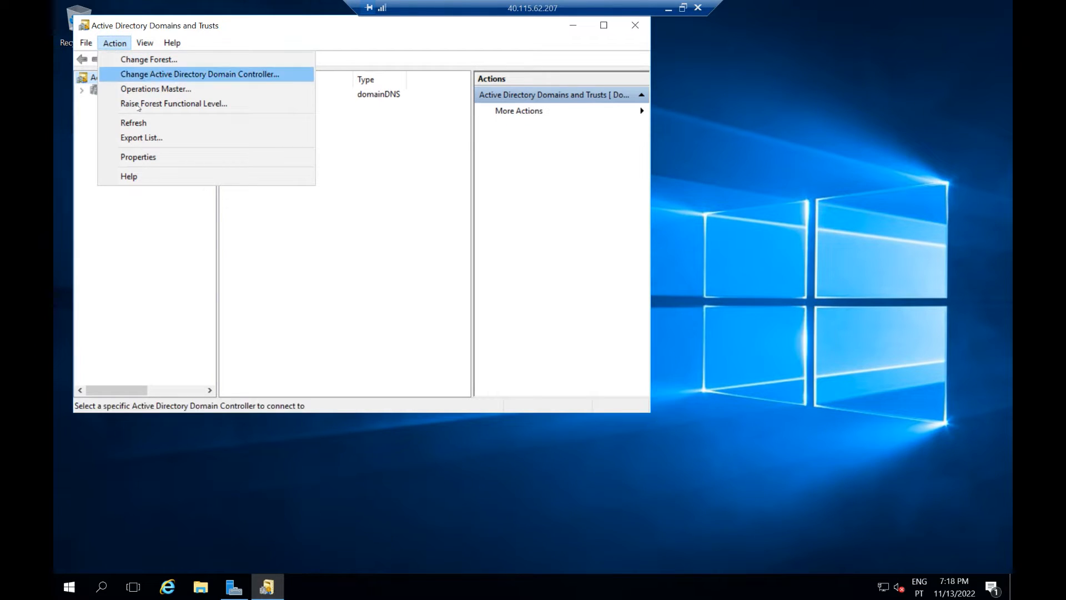
left_click(142, 157)
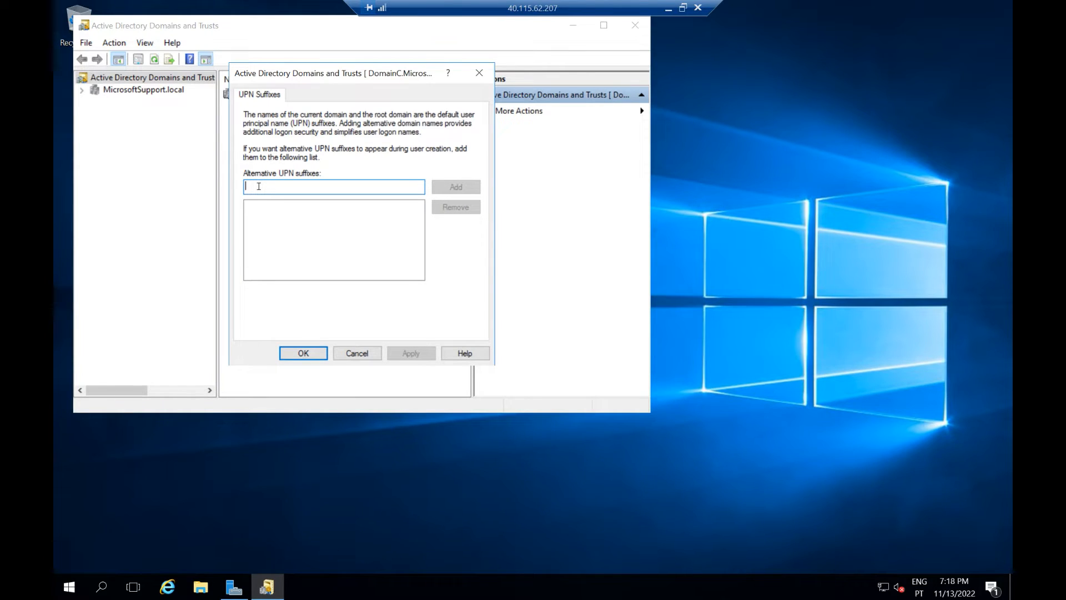
type("support")
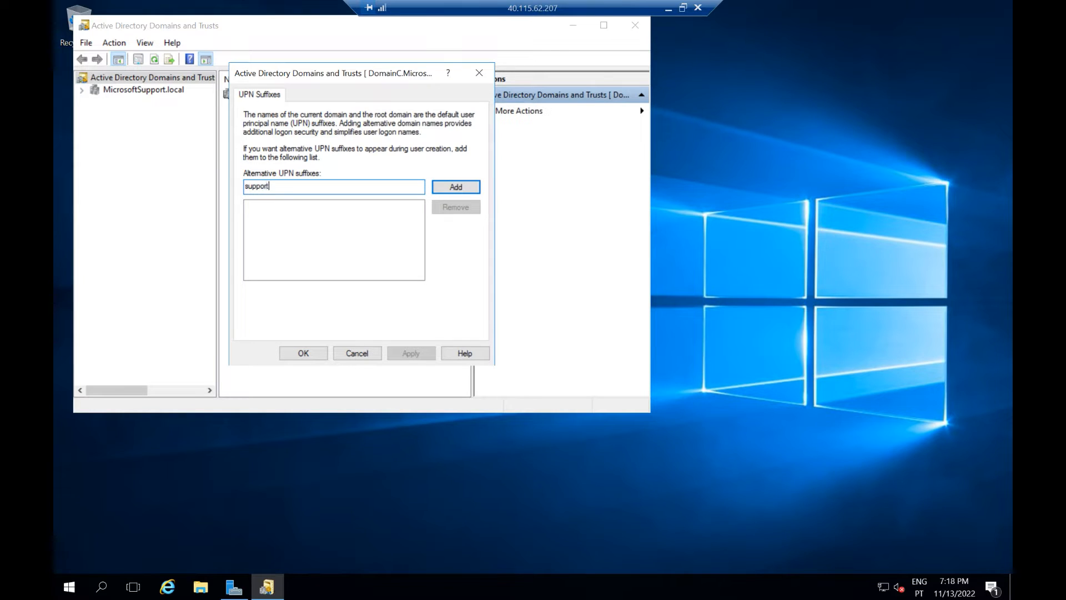
type("microsoft.pt")
left_click(452, 188)
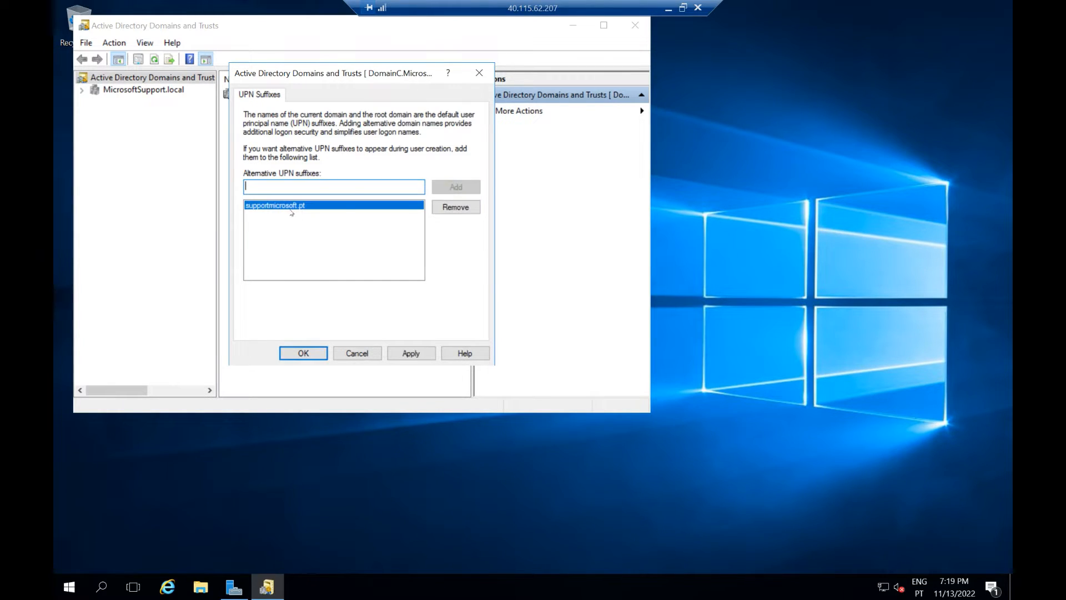
left_click(411, 355)
left_click(303, 353)
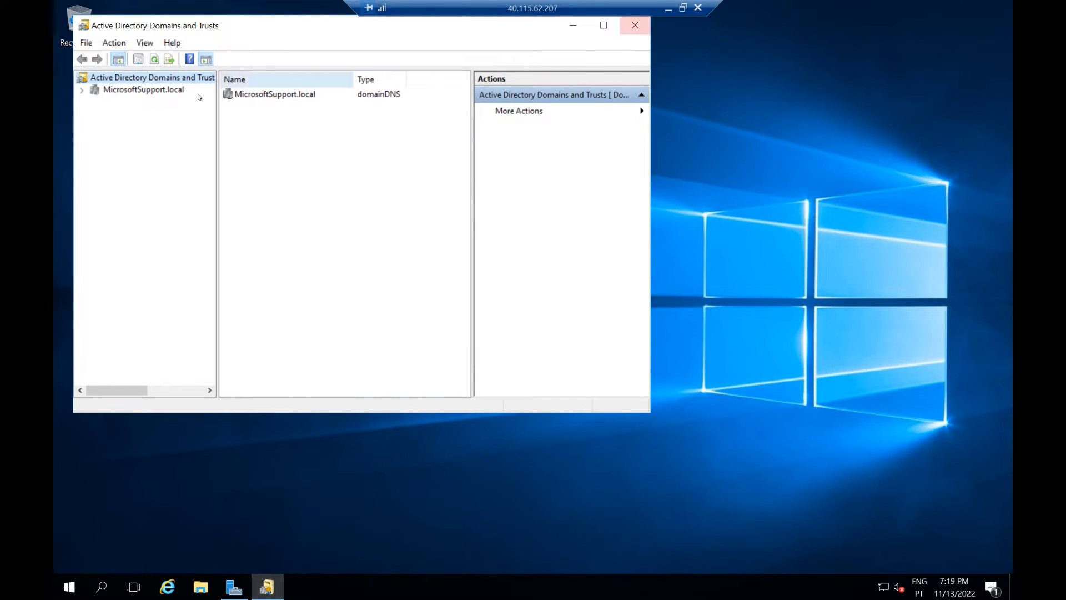
Step: Close Domains and Trusts and launch Active Directory Users and Computers
left_click(635, 25)
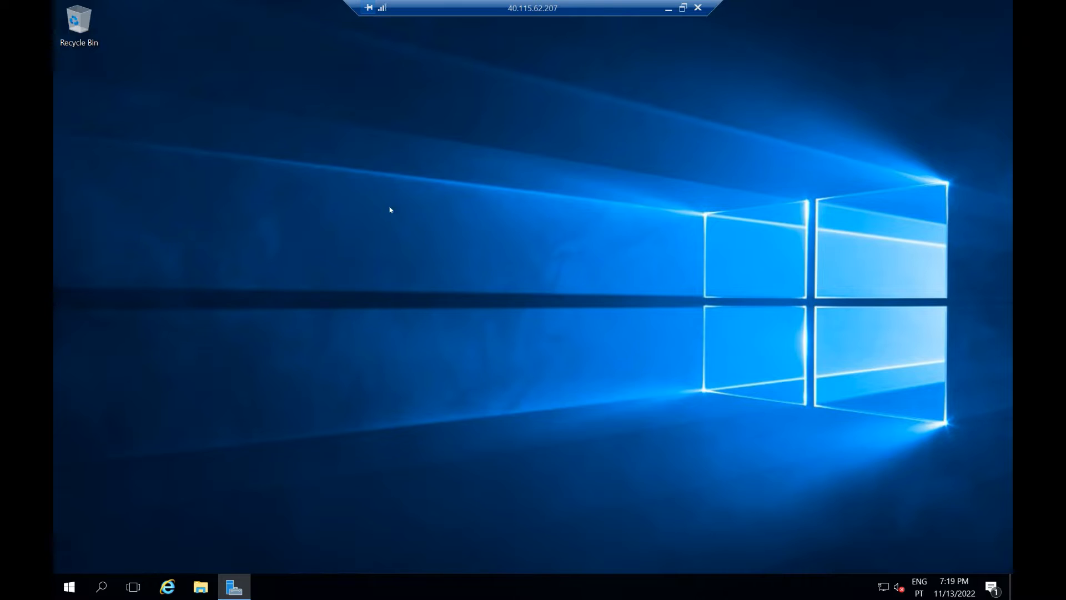
left_click(69, 586)
left_click(188, 428)
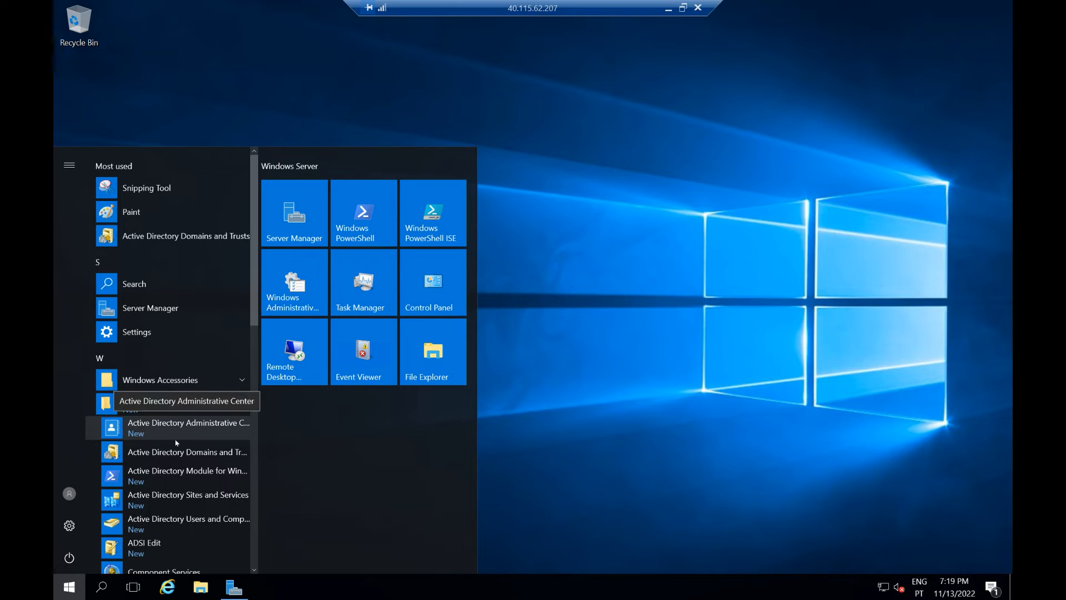
left_click(166, 522)
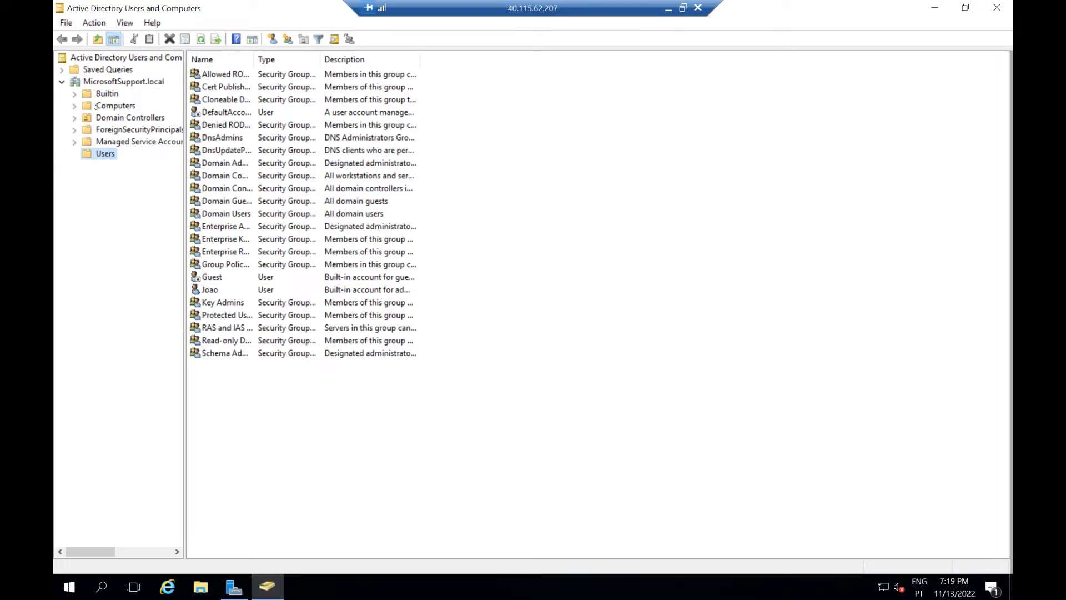
left_click(241, 288)
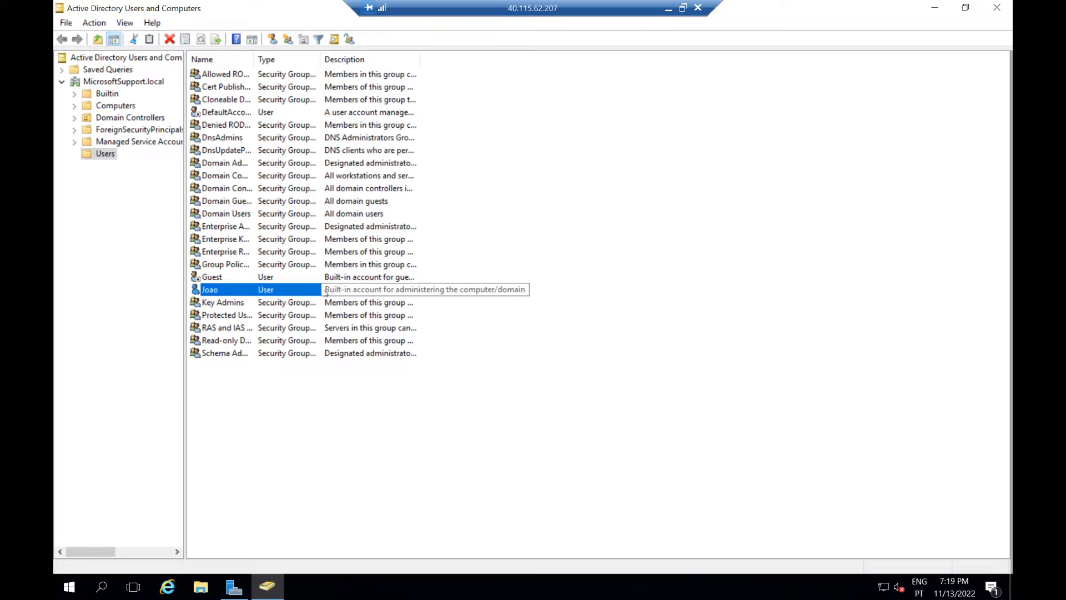
right_click(298, 291)
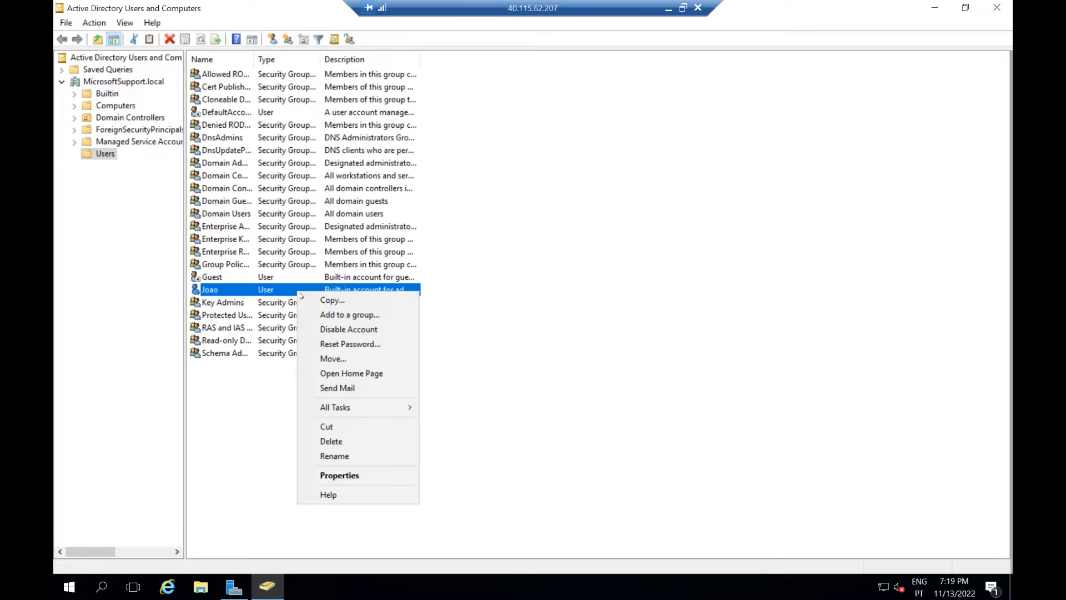
left_click(338, 475)
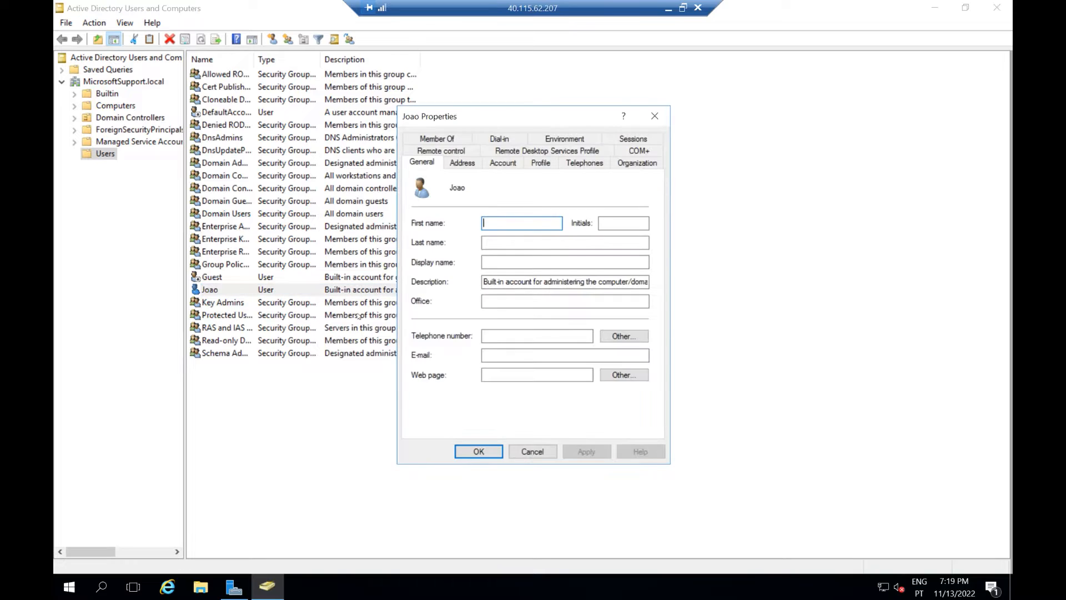
left_click(462, 163)
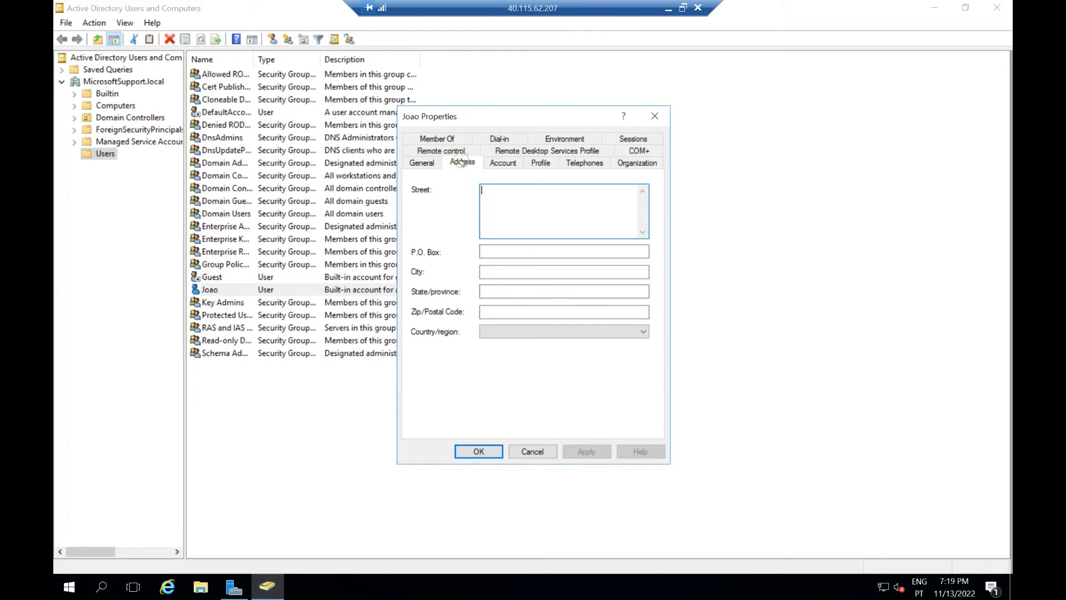
left_click(502, 162)
left_click(594, 196)
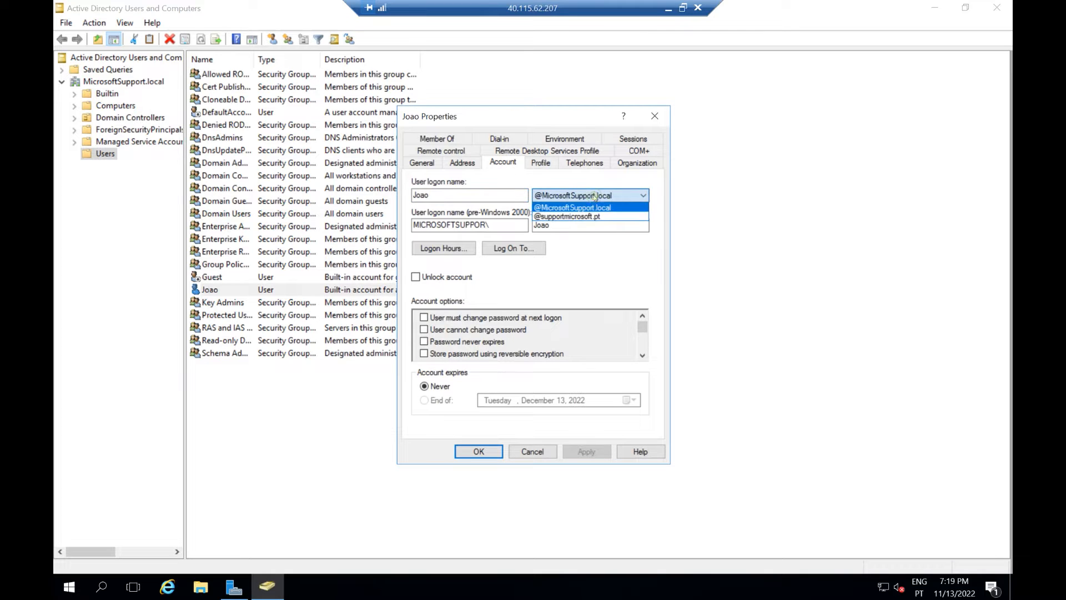
left_click(566, 217)
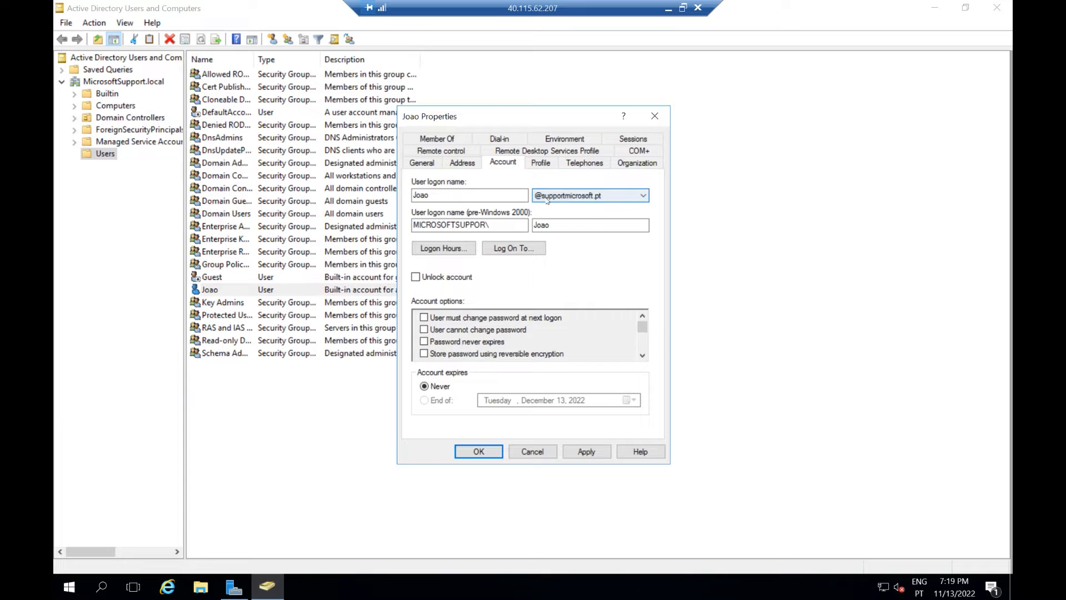
left_click(586, 451)
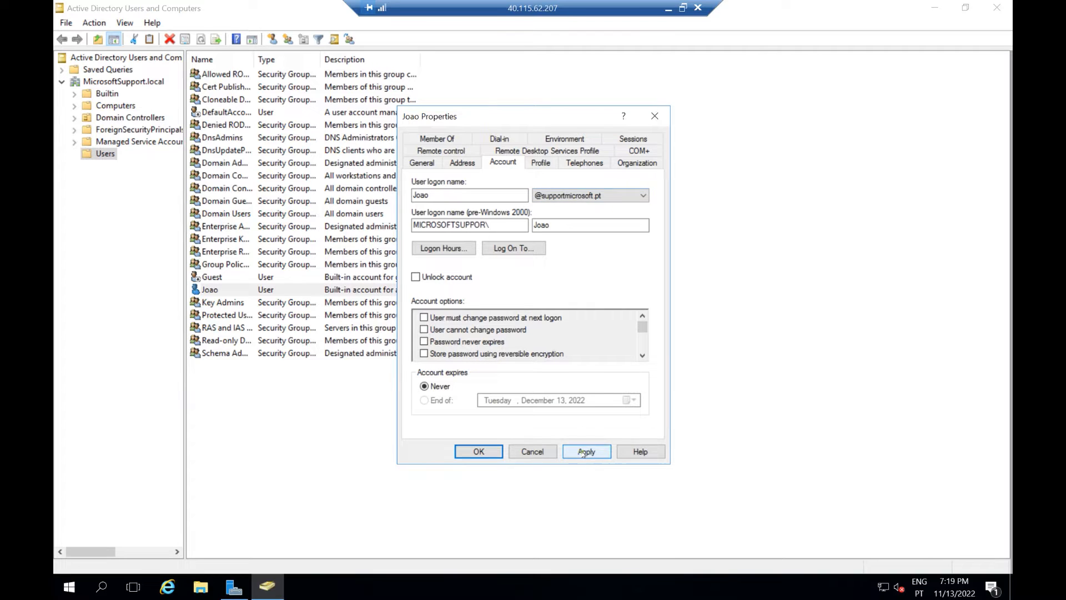
left_click(478, 452)
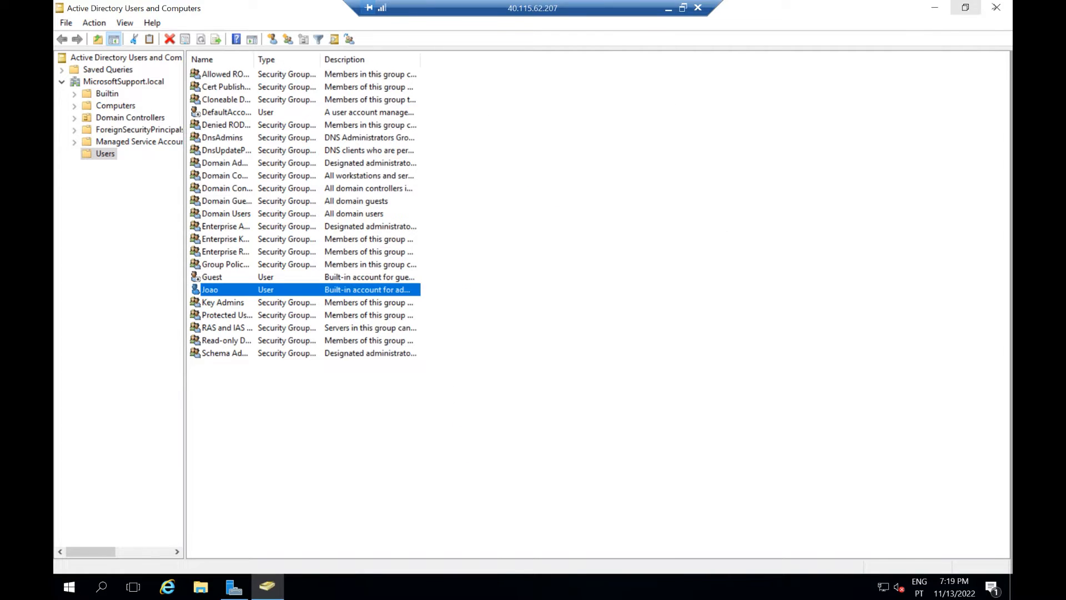
left_click(997, 8)
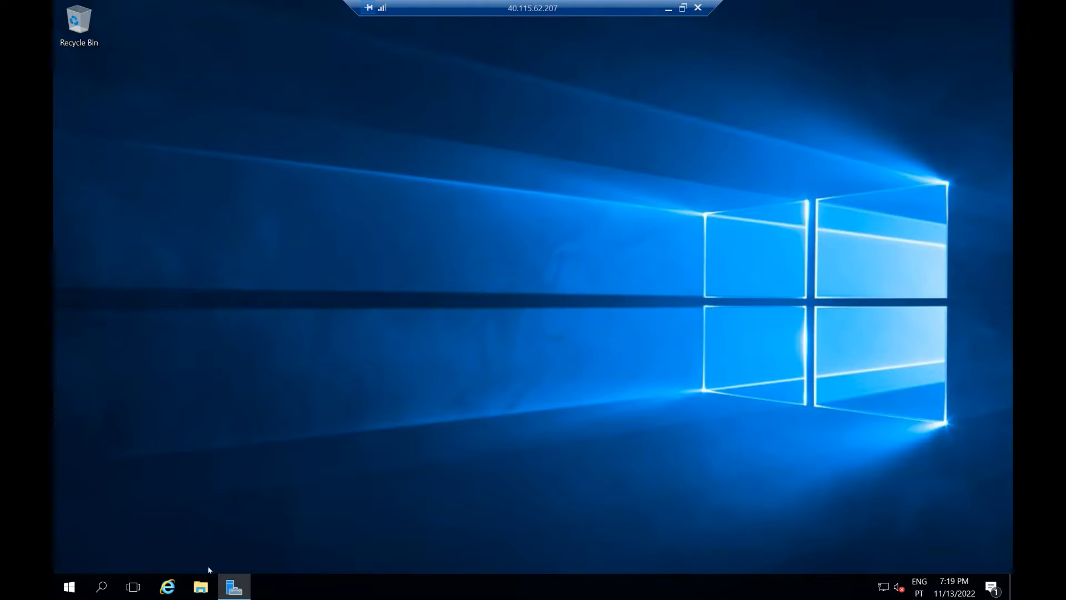
Step: Turn IE Enhanced Security Configuration Off for Administrators and Users, then start Edge without importing data
left_click(228, 593)
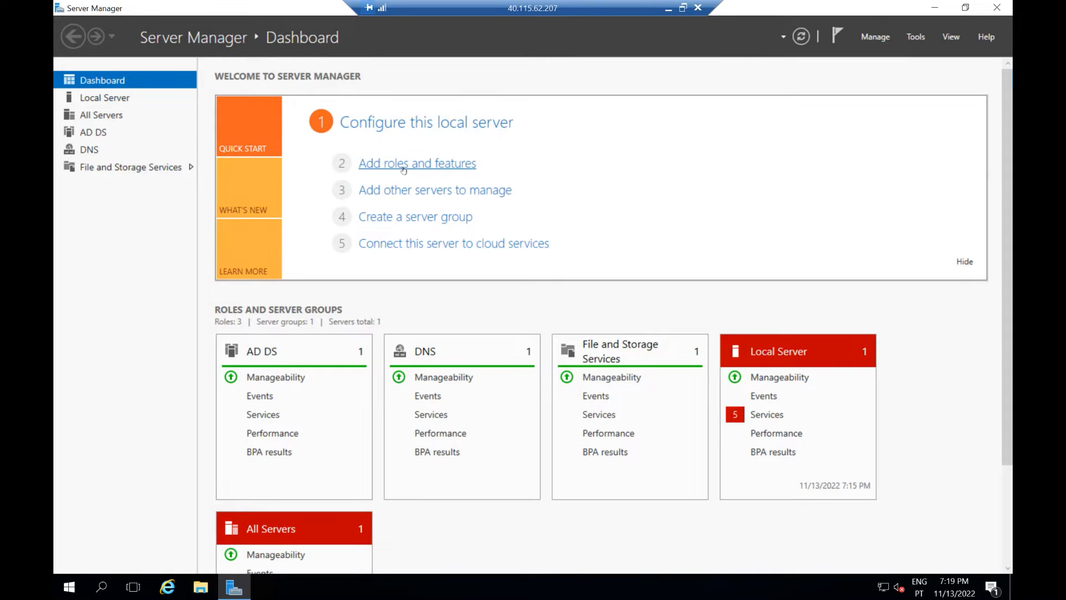
left_click(123, 97)
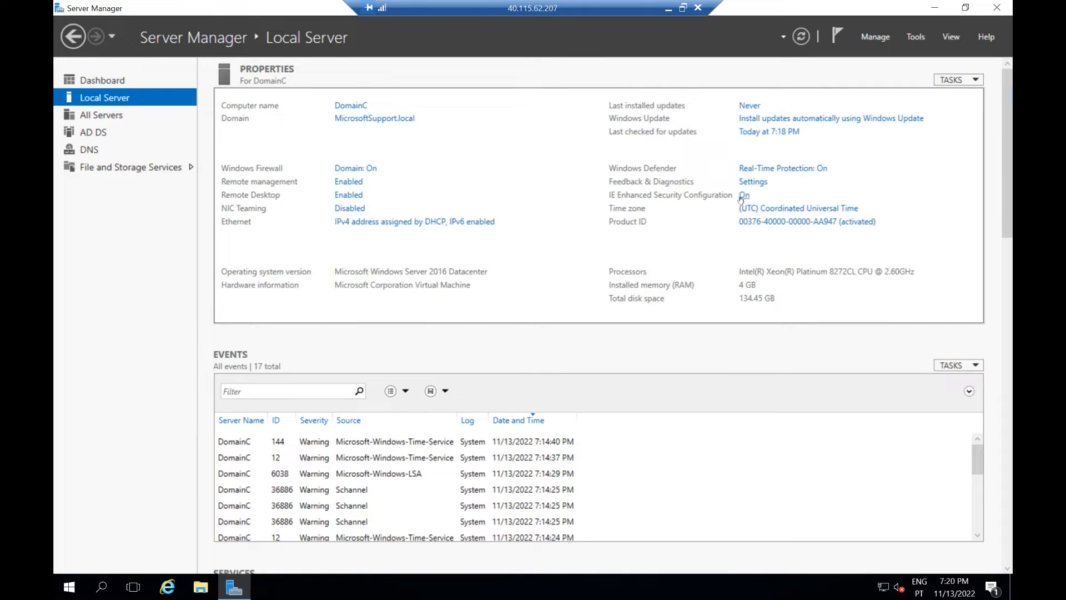
left_click(743, 196)
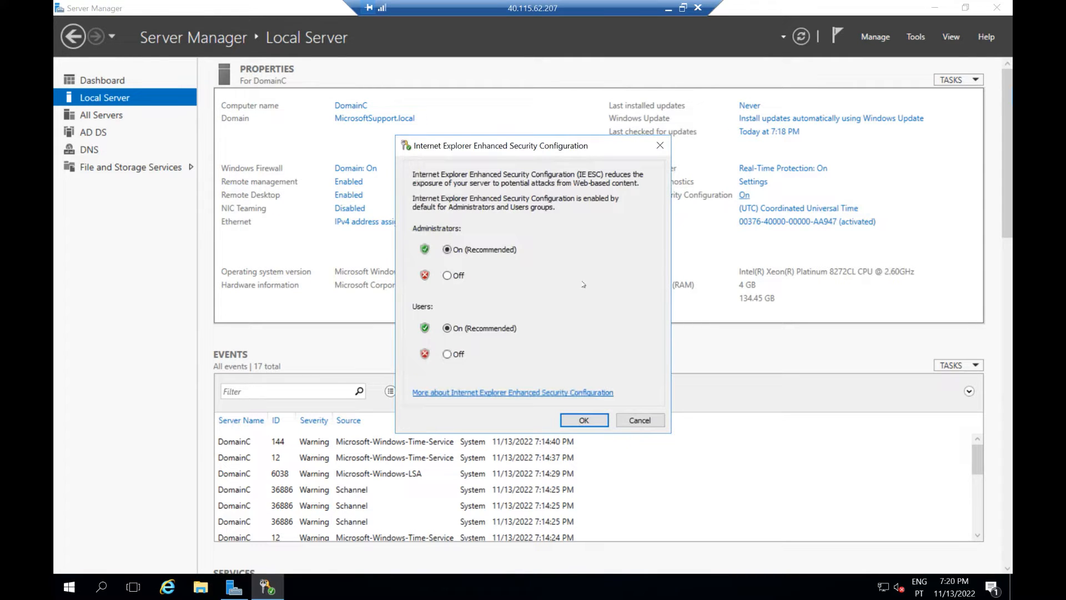
left_click(448, 275)
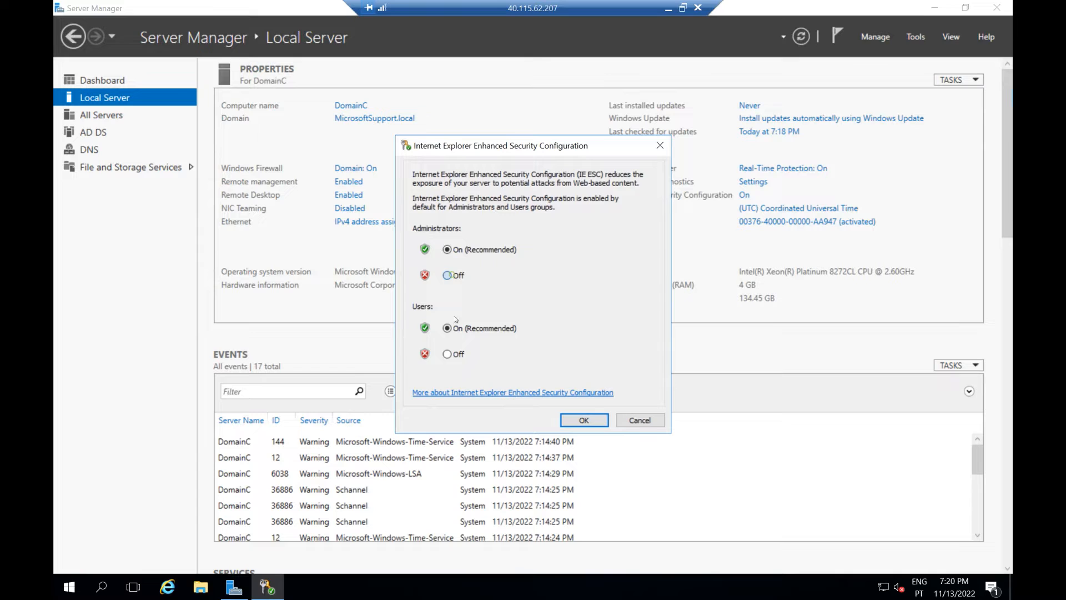
left_click(448, 354)
left_click(585, 419)
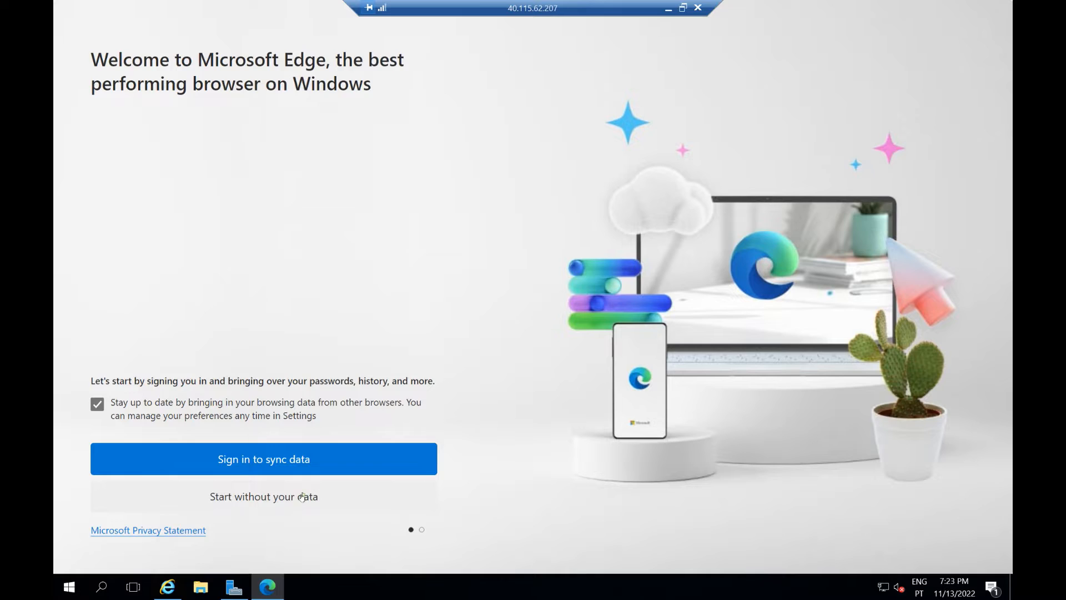
left_click(303, 497)
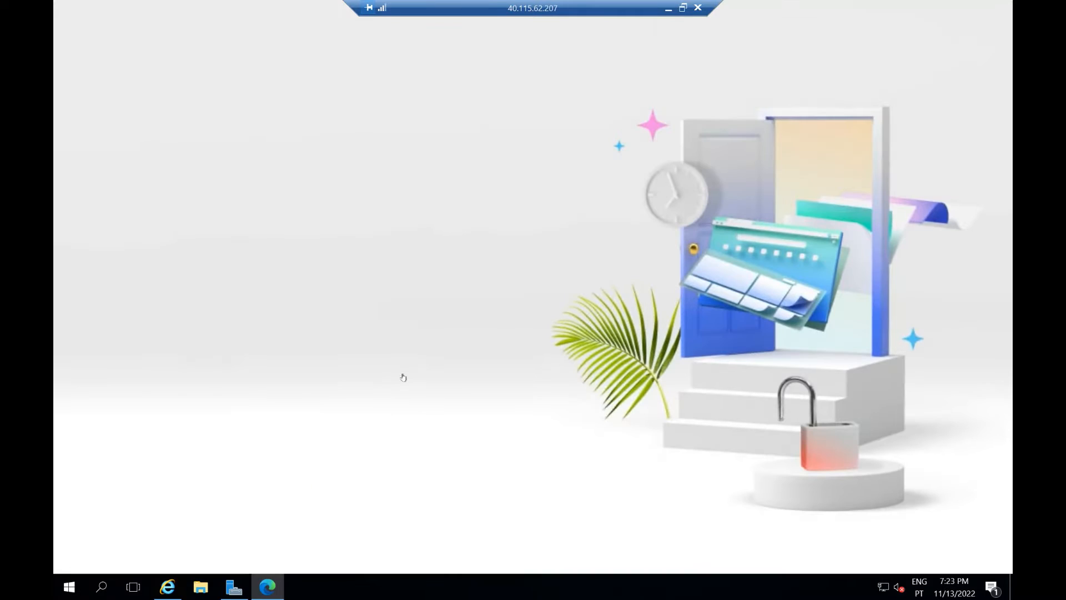
Step: Skip the Google data import, load portal.office.com, and paste the user's sign-in name
left_click(264, 510)
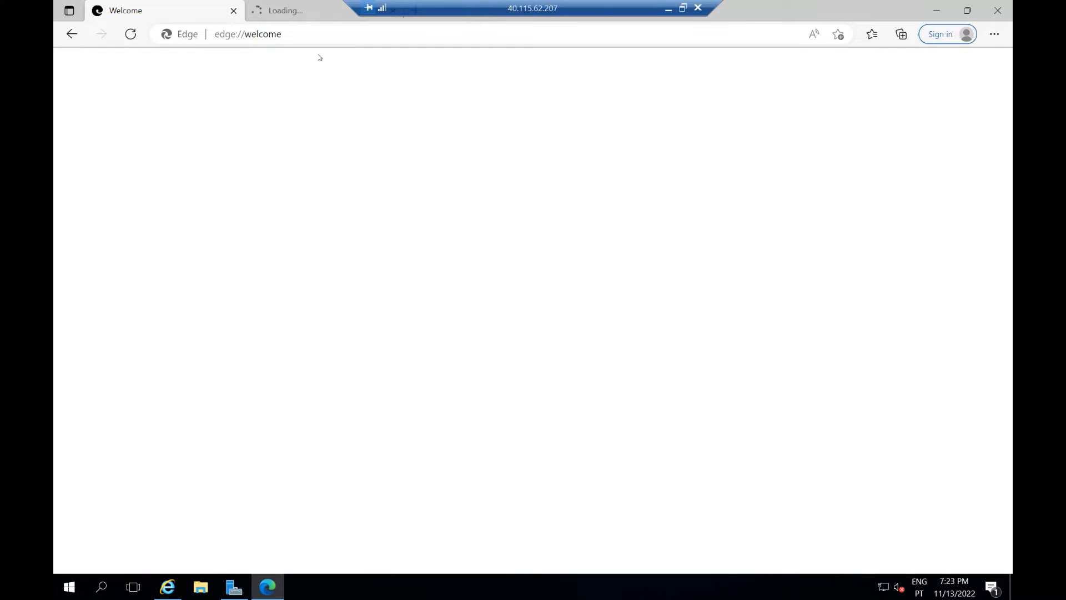
left_click(319, 39)
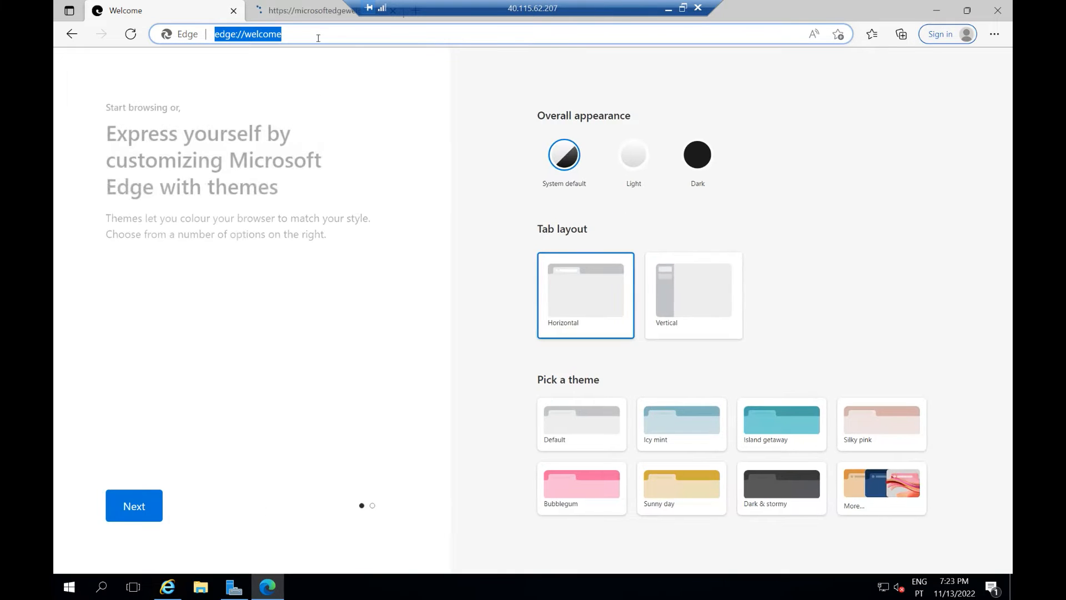
type("port")
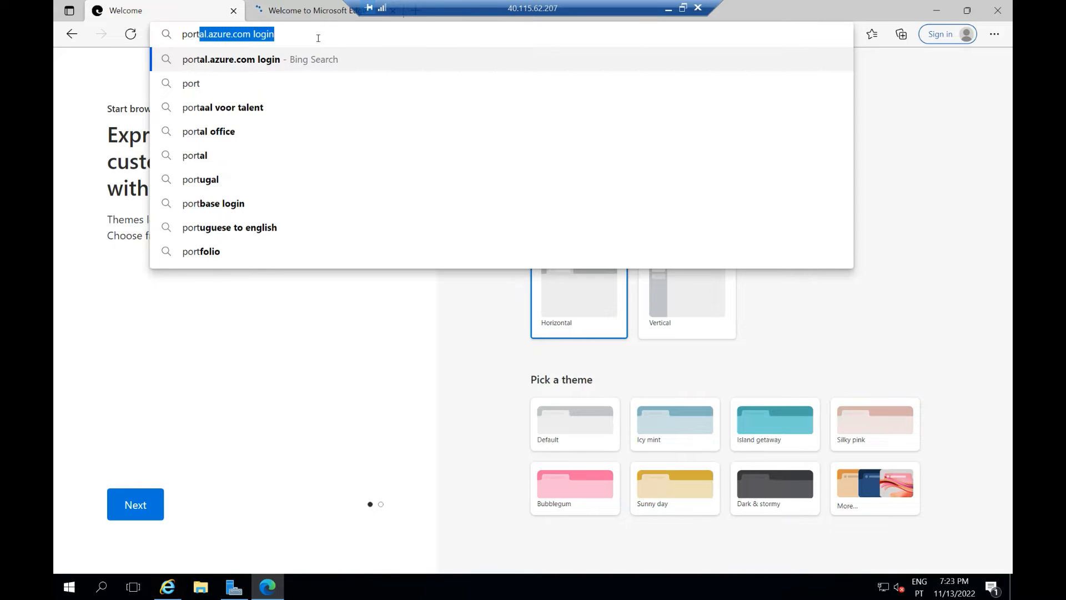
type("al.")
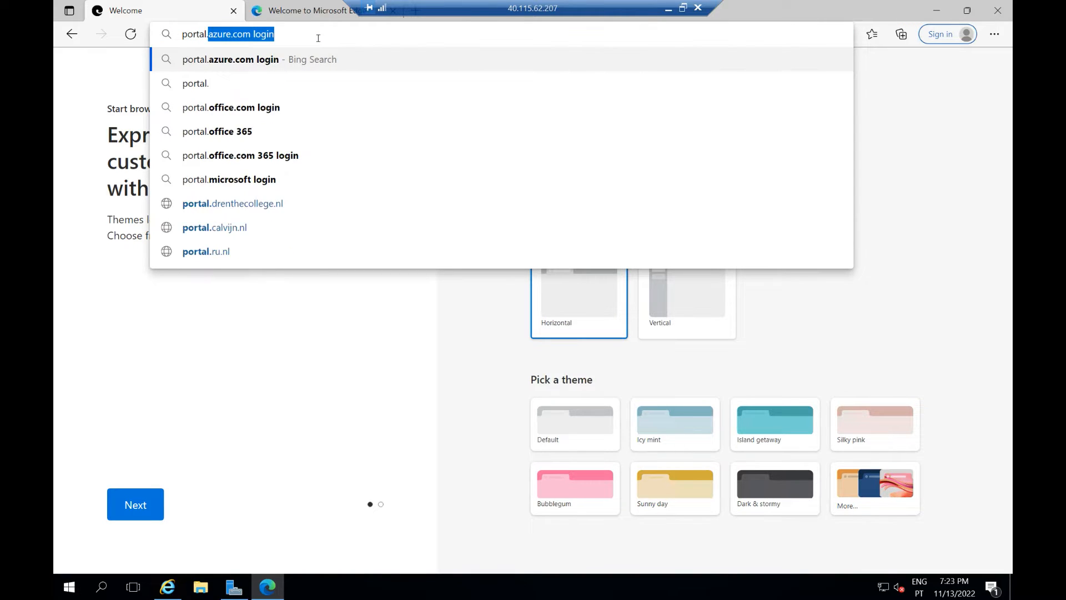
type("office.co")
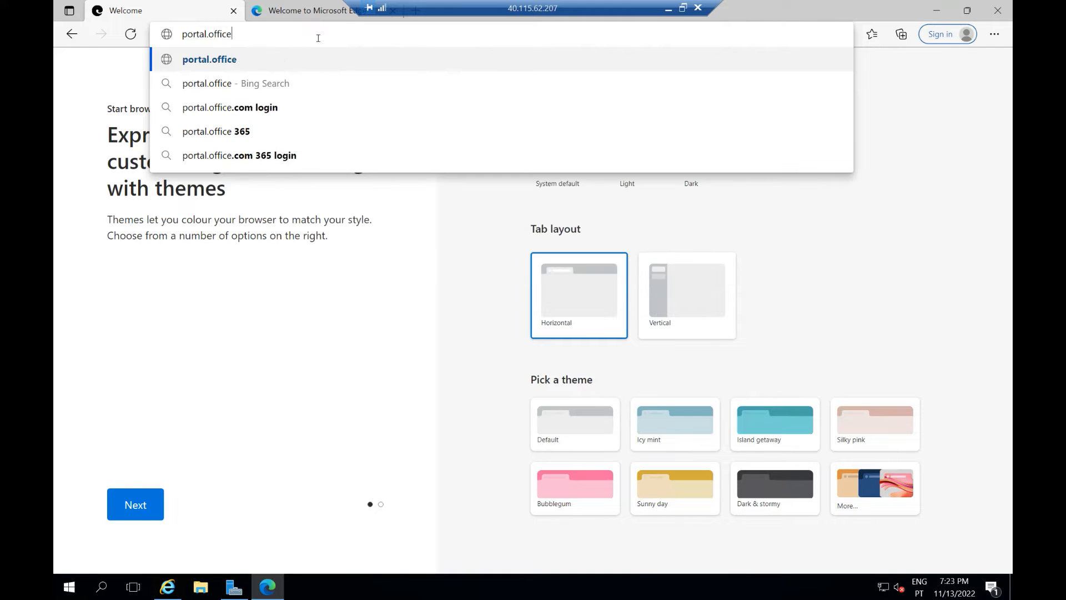
type("m")
key("Return")
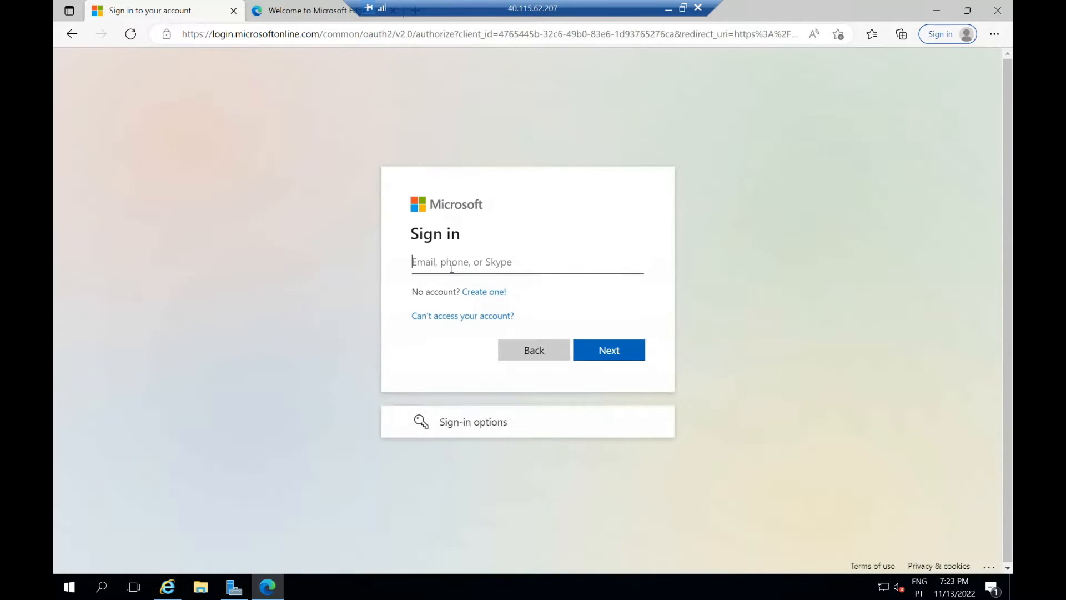
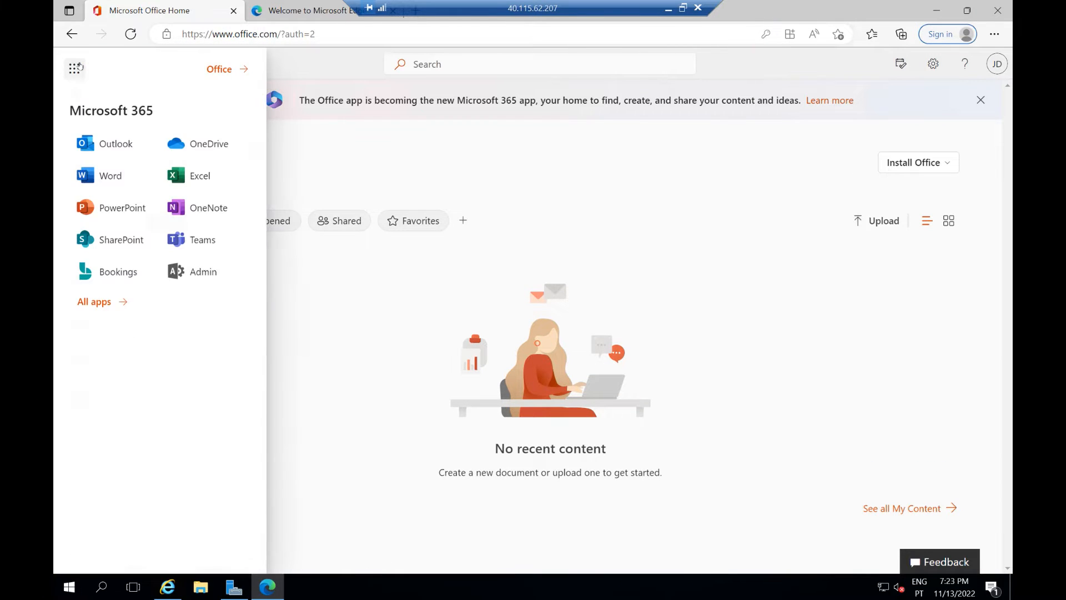
Step: Open the Microsoft 365 admin center's Active users list and its More actions menu
left_click(185, 270)
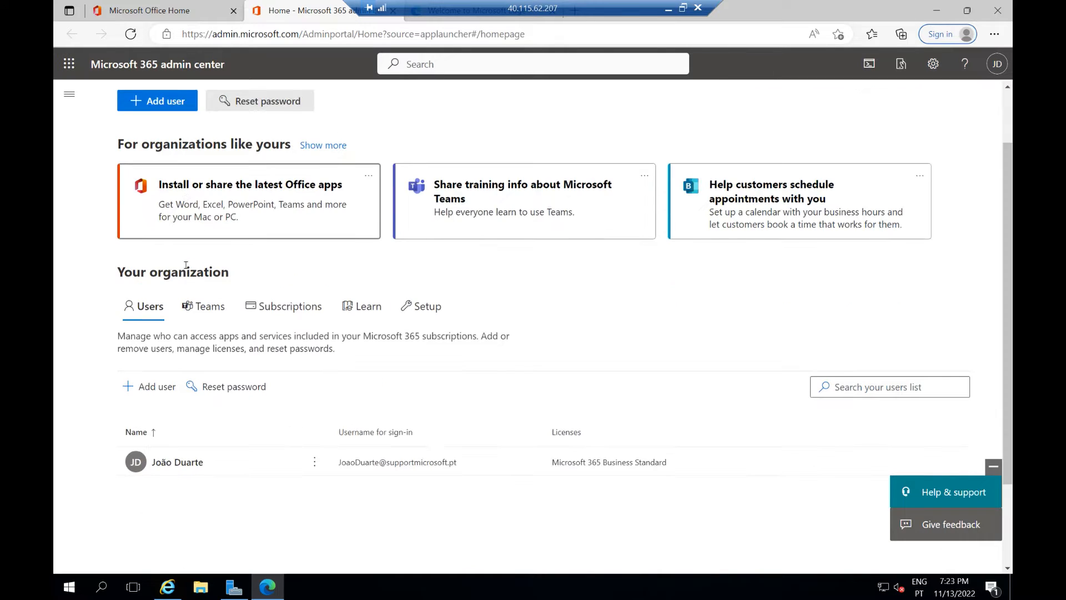
scroll(185, 270, "down", 3)
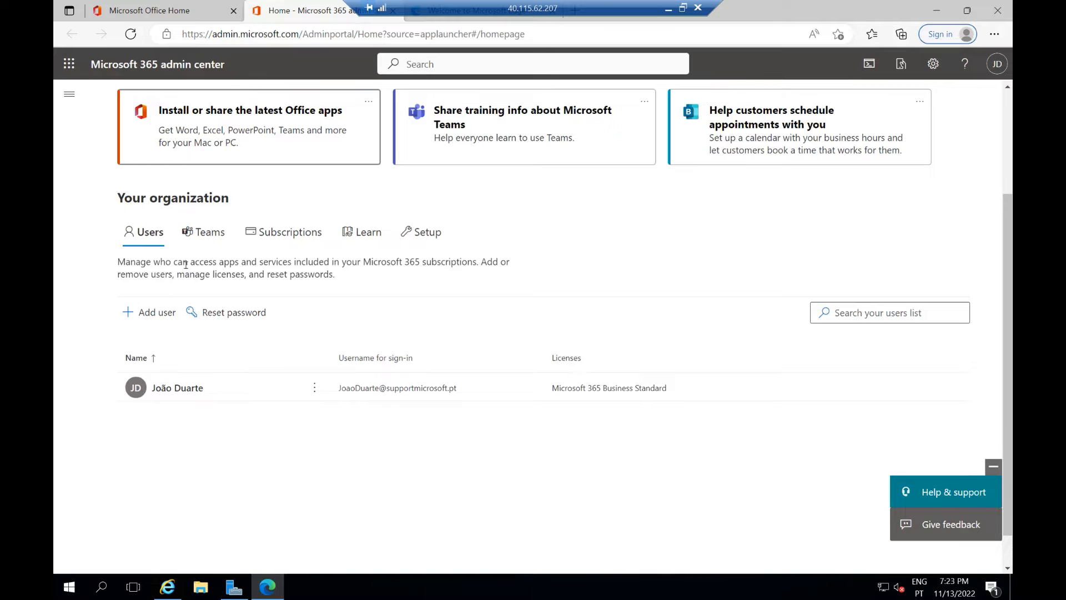
scroll(185, 270, "up", 3)
left_click(69, 94)
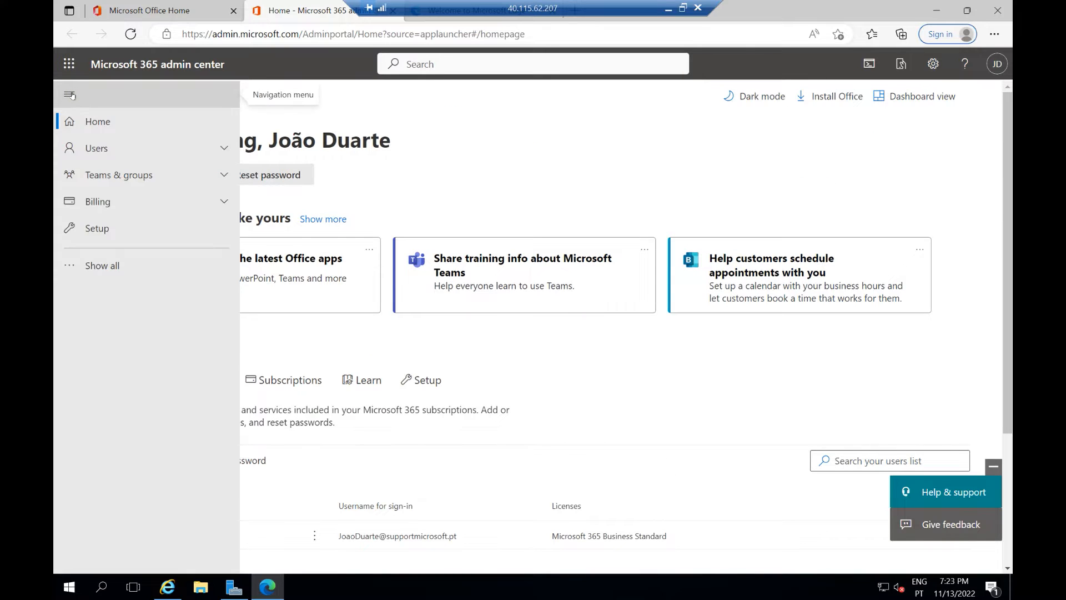
left_click(106, 152)
left_click(113, 174)
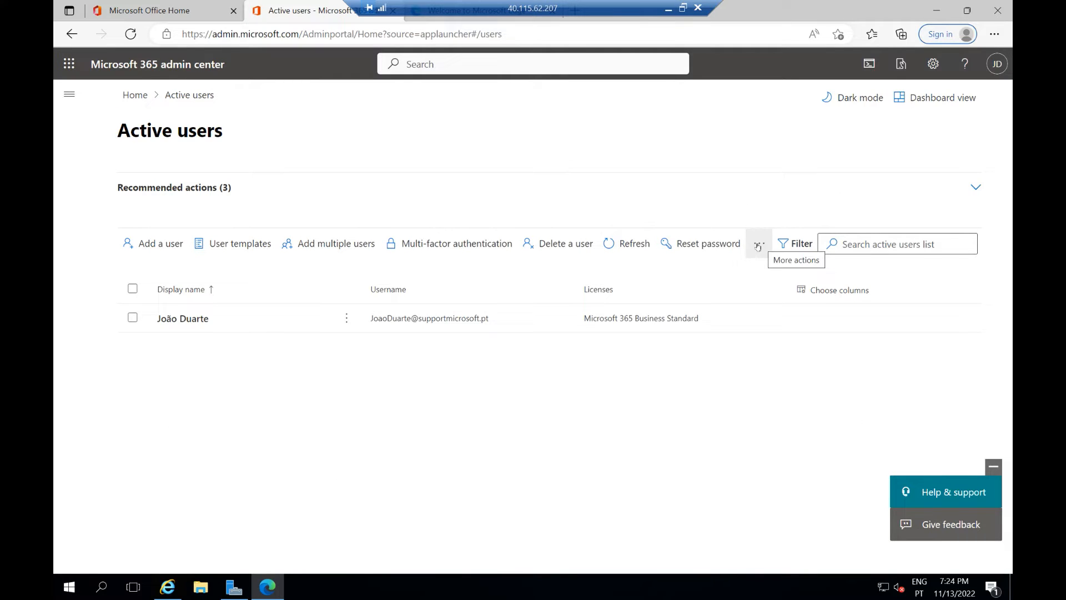
left_click(758, 246)
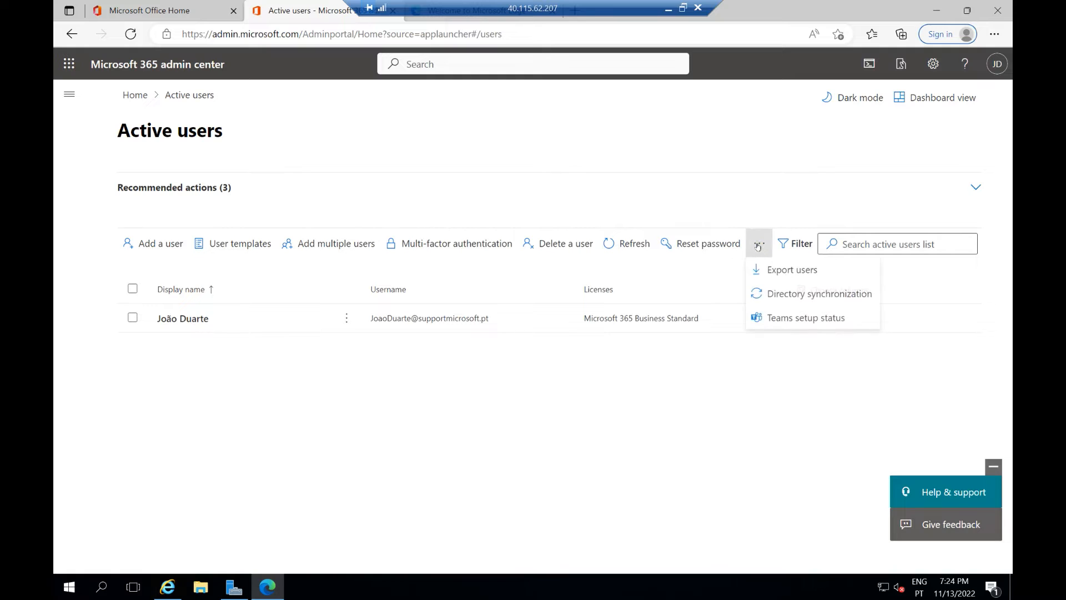
Step: Start the directory synchronization guide and choose Continuous sync to reach the IdFix step
left_click(778, 296)
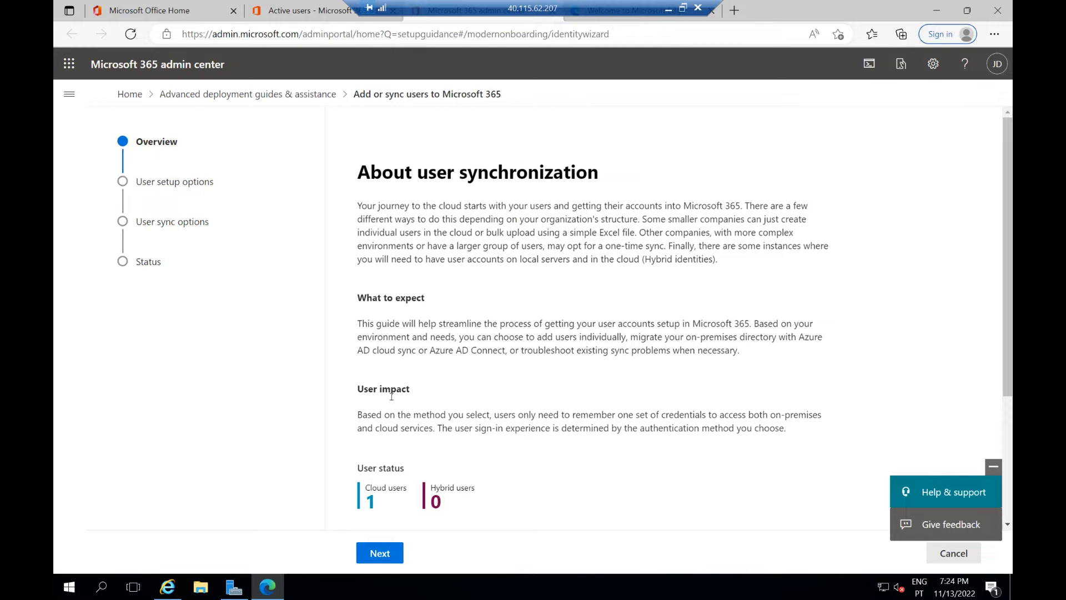
scroll(378, 553, "down", 3)
left_click(377, 553)
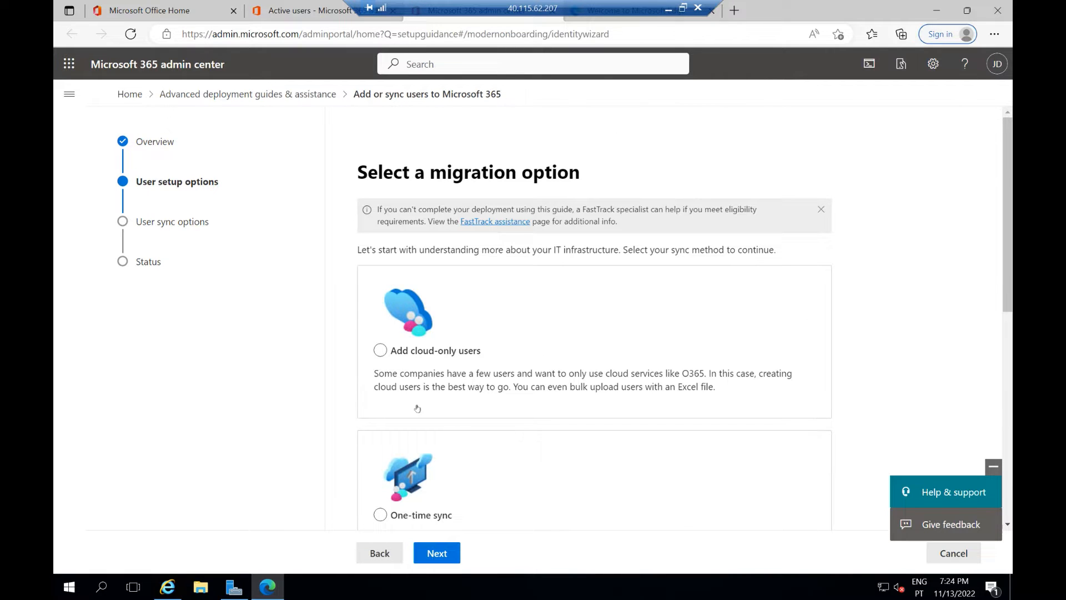
scroll(417, 408, "down", 3)
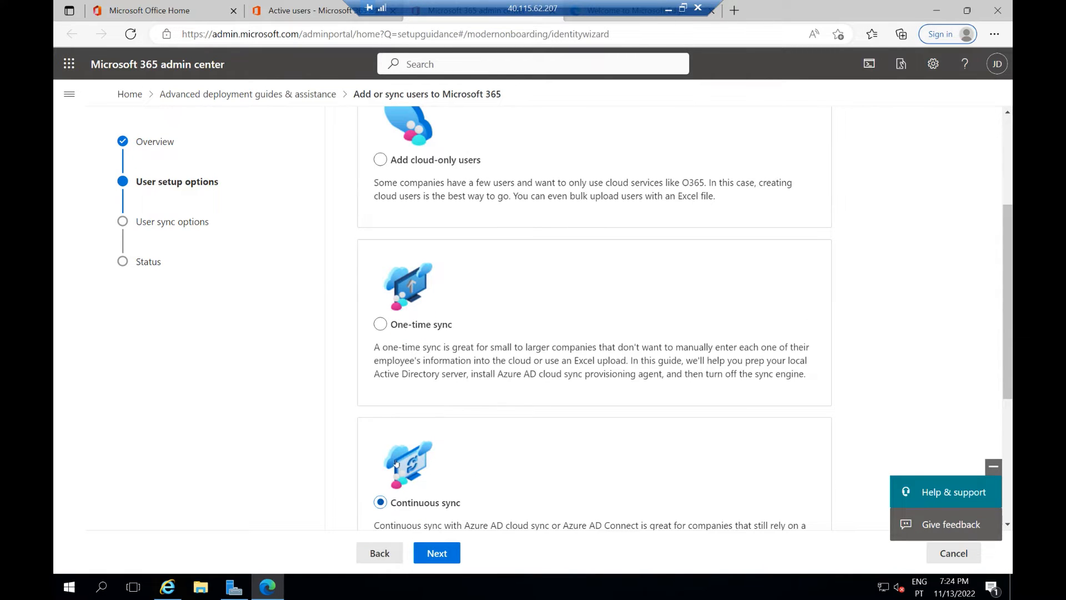
left_click(437, 553)
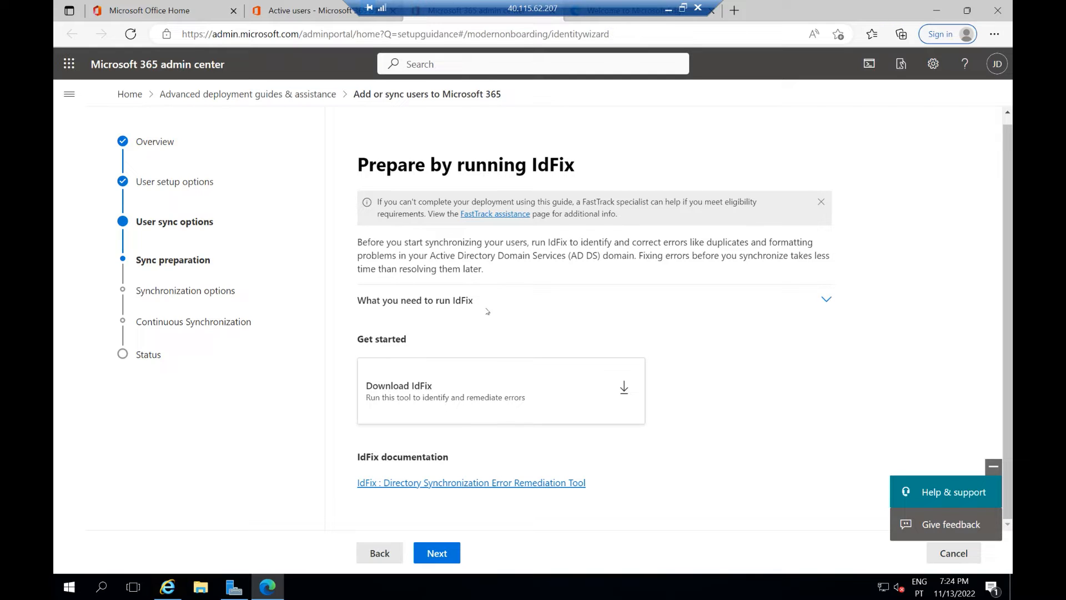
Step: Move past the IdFix step to Review synchronization tools with Azure AD Connect selected
left_click(444, 367)
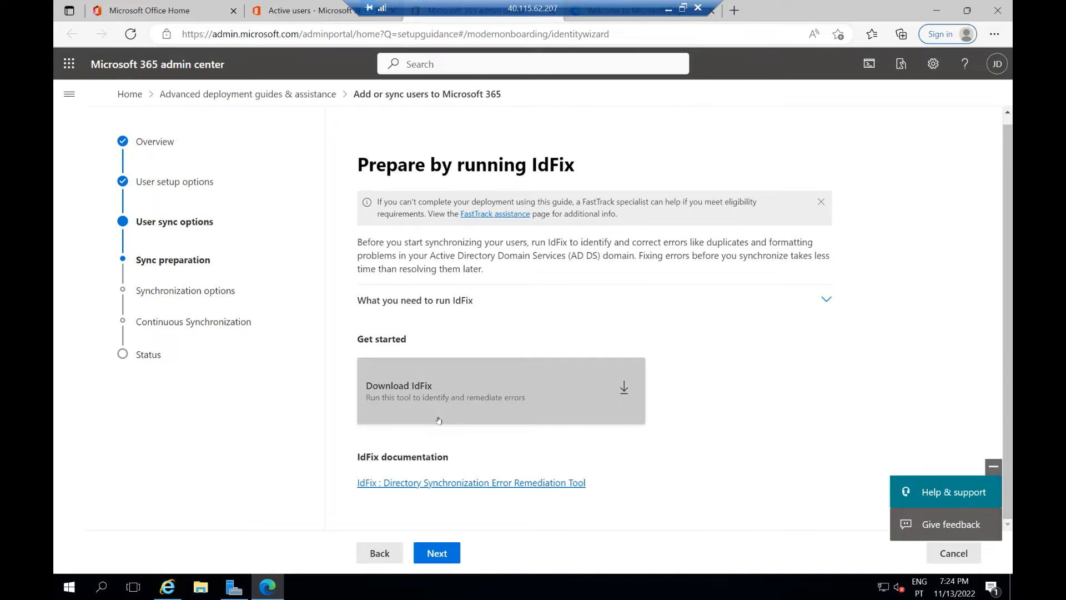
left_click(433, 553)
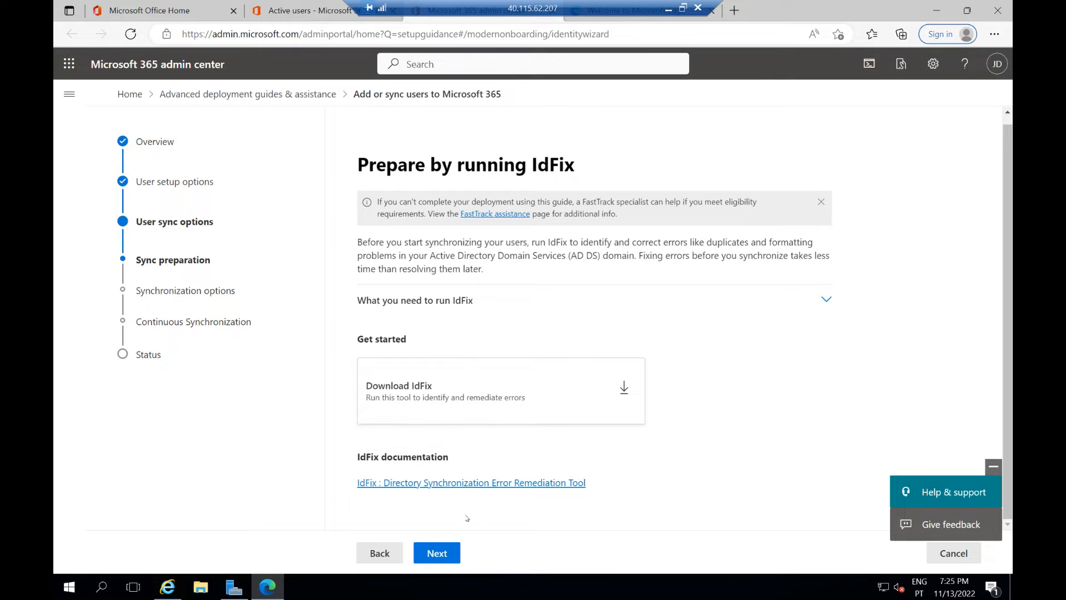
left_click(442, 557)
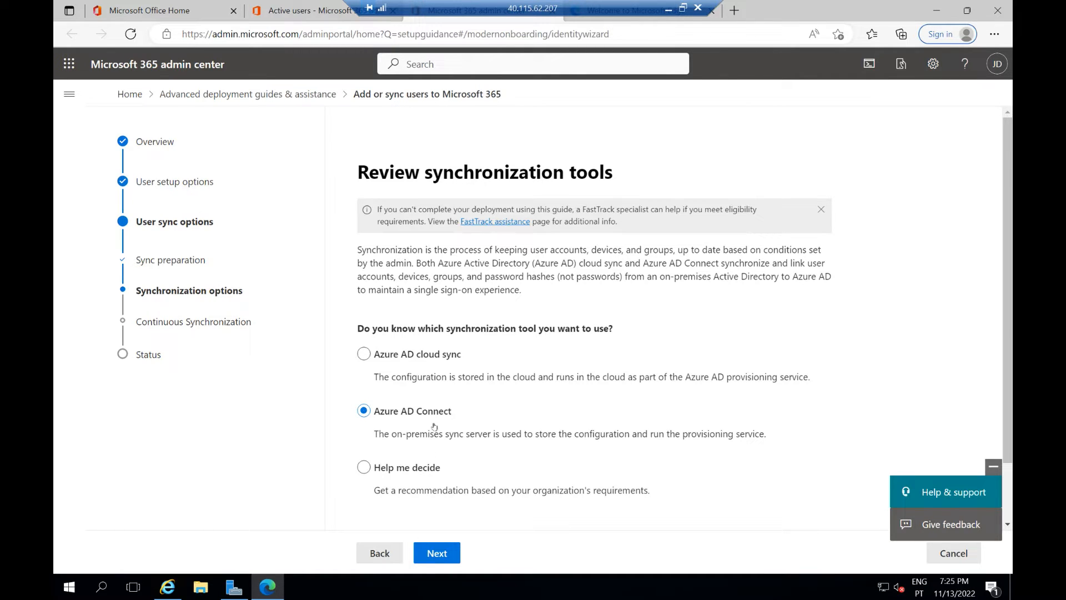
Step: Download AzureADConnect.msi from the guide and run the installer
left_click(452, 556)
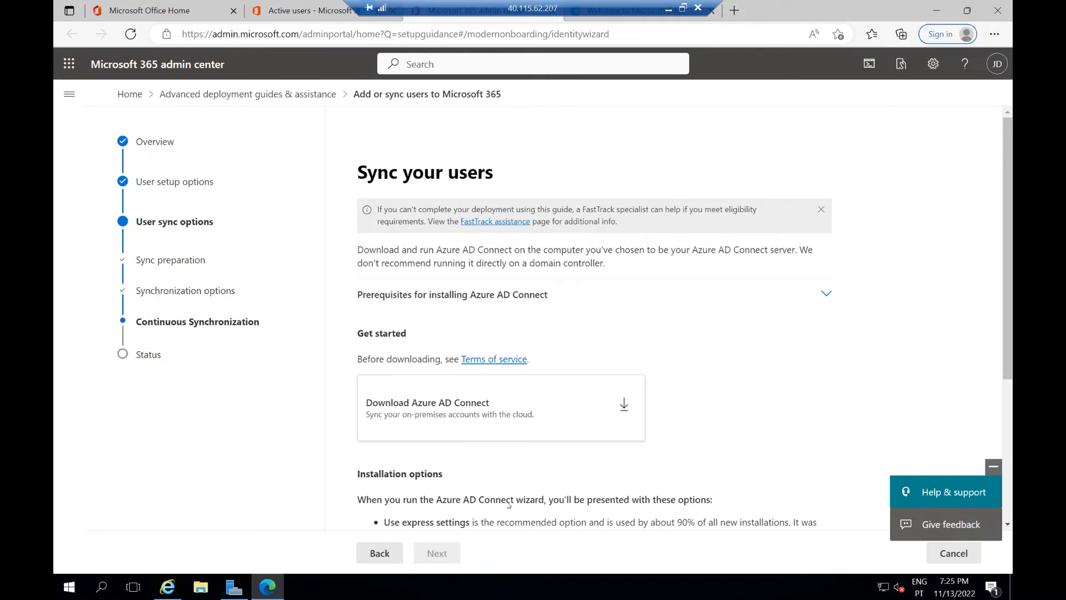
left_click(620, 402)
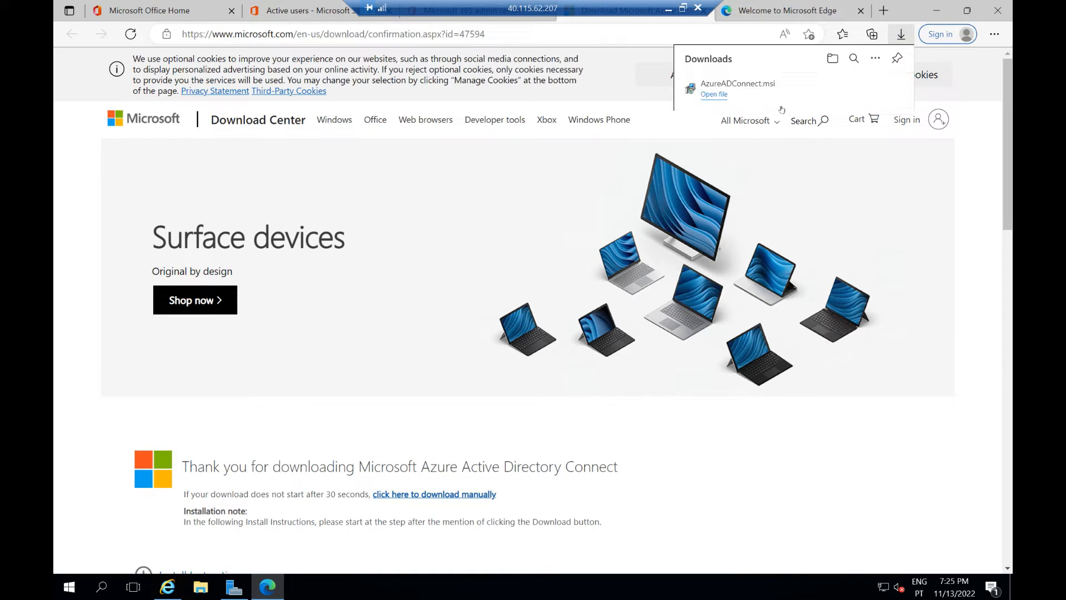
left_click(705, 97)
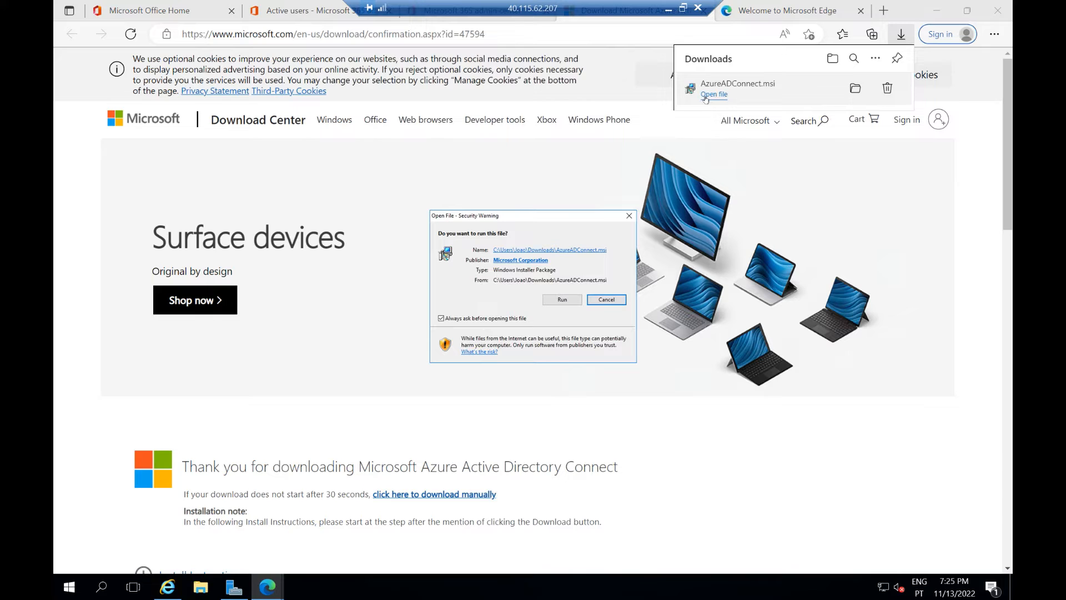
left_click(561, 298)
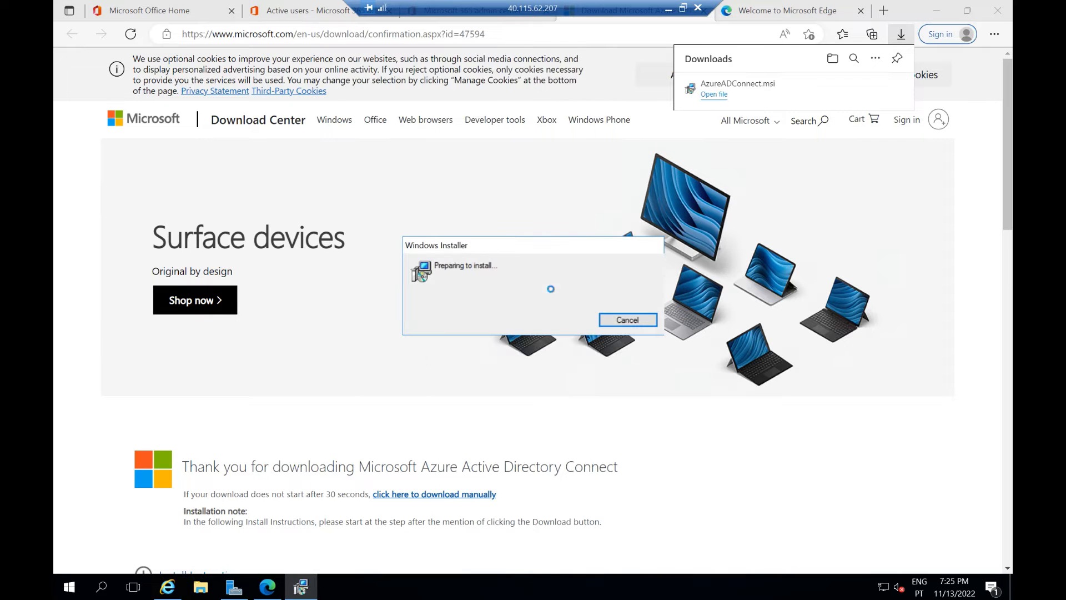
left_click(937, 11)
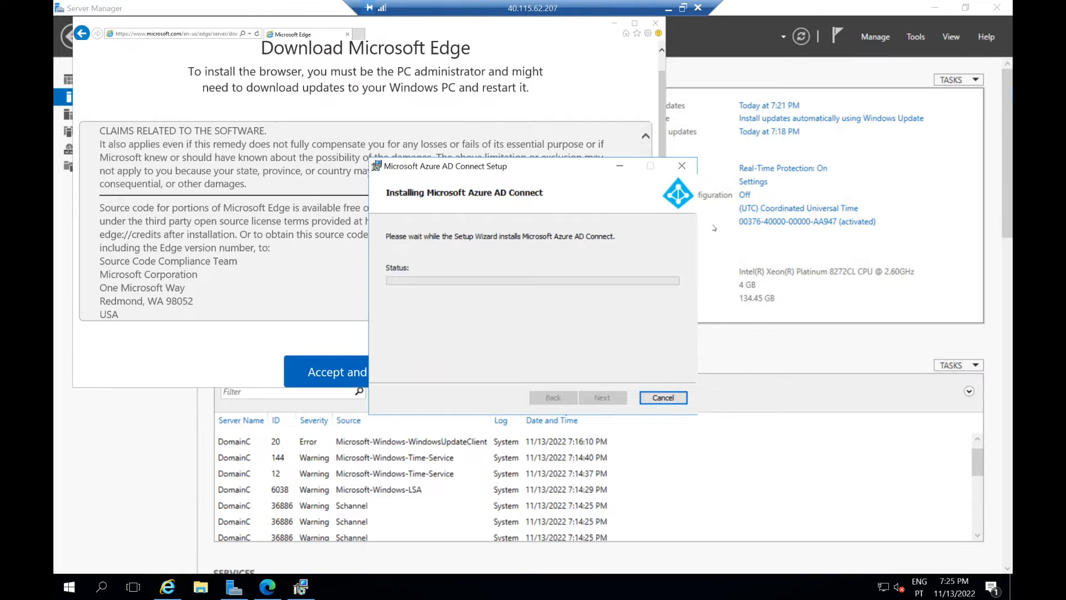
Step: Close the Internet Explorer 'Download Microsoft Edge' window while Azure AD Connect installs
left_click(655, 23)
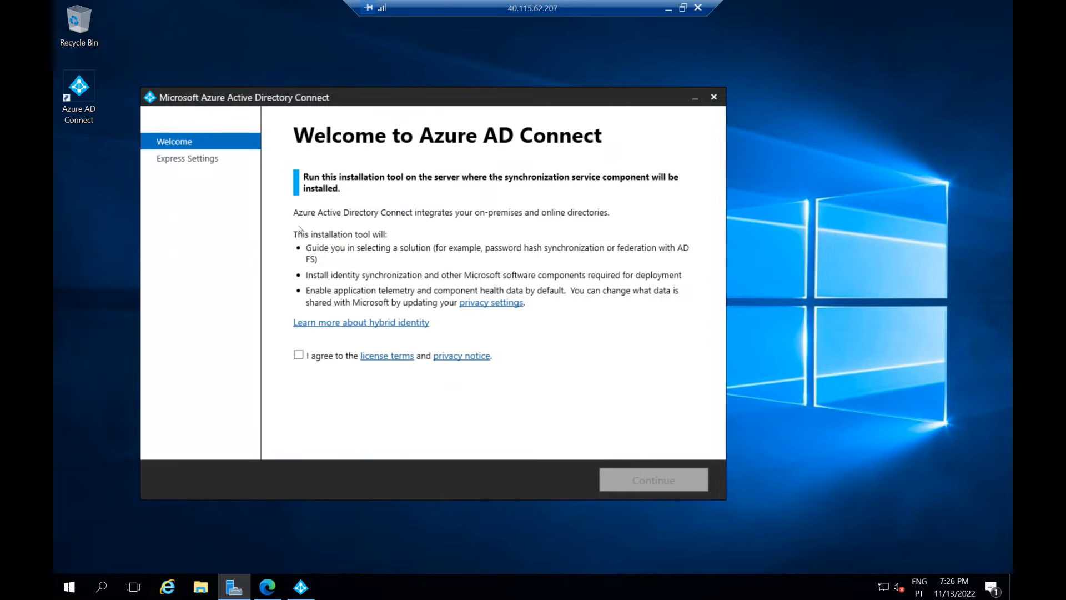
Step: Accept the Azure AD Connect license terms and choose express settings
left_click(299, 354)
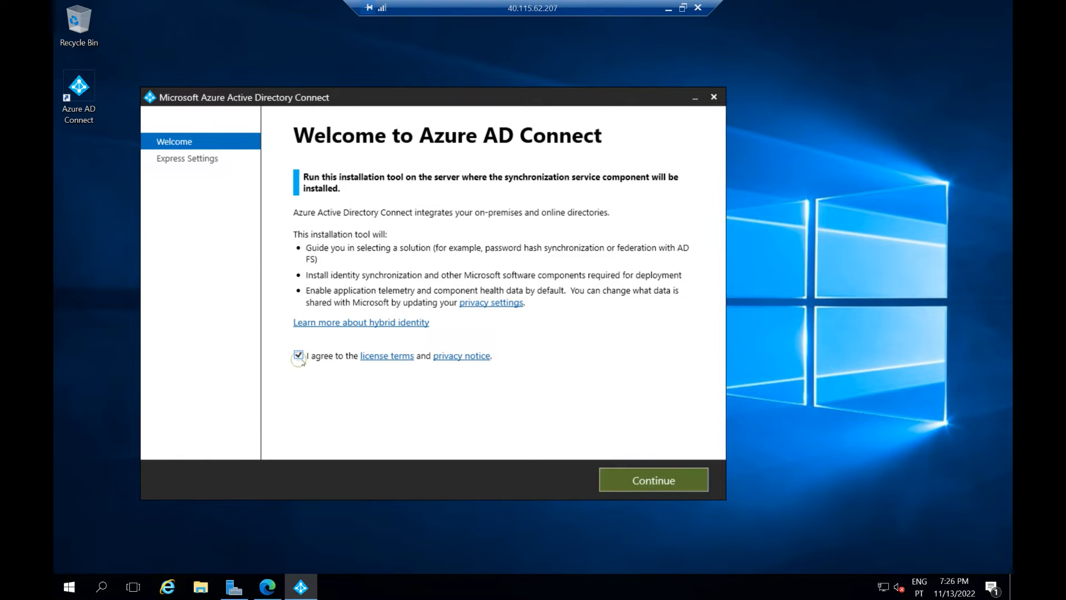
left_click(641, 483)
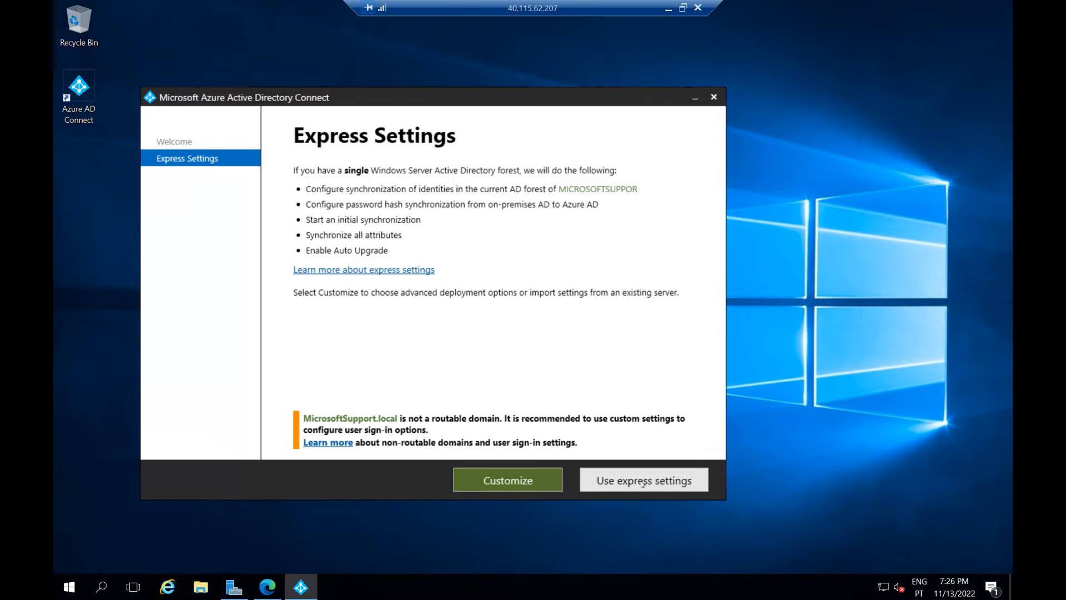
left_click(642, 482)
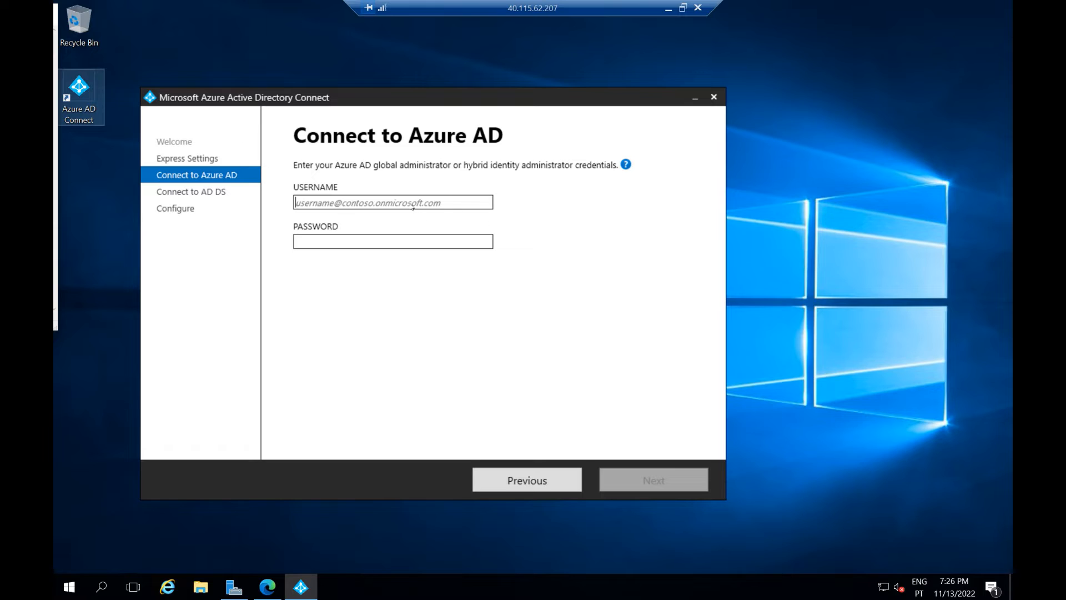
Step: Enter the Azure AD administrator username and password on the Connect to Azure AD page
key("ctrl+v")
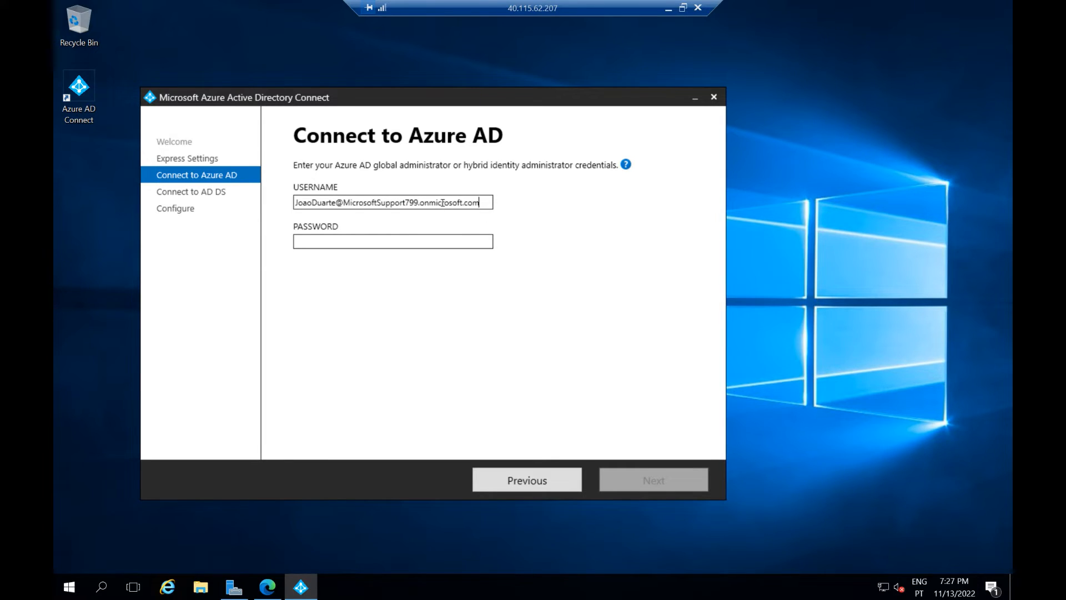
left_click(378, 240)
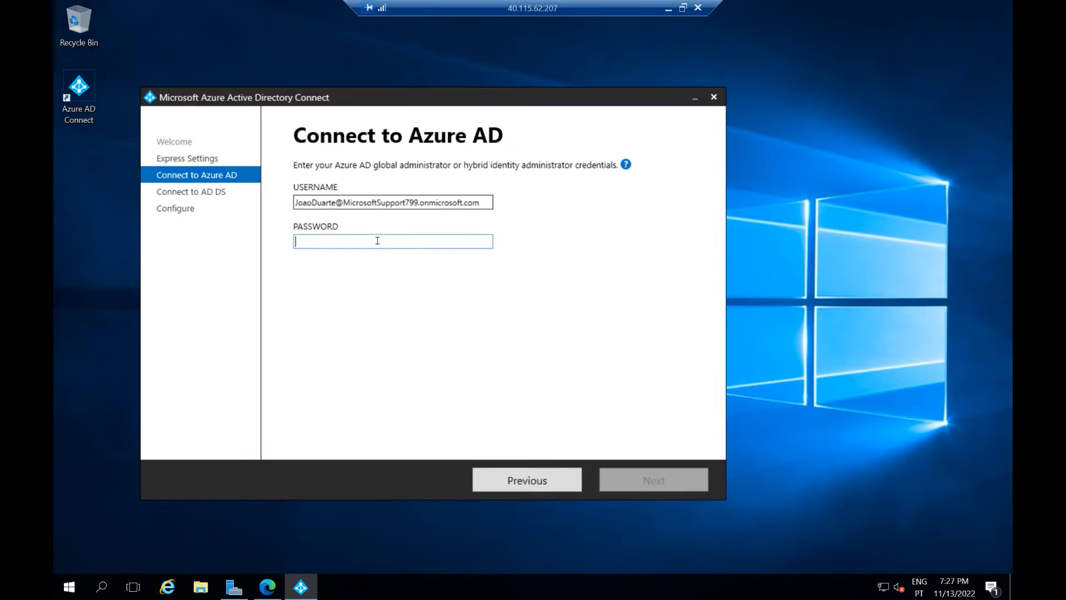
type("********")
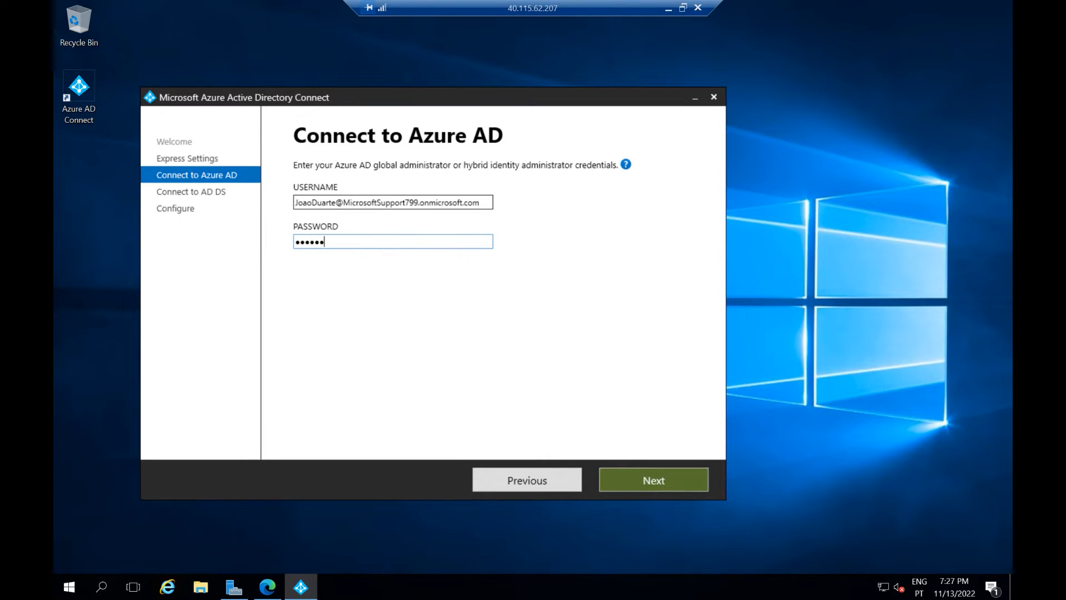
type("*****")
left_click(267, 587)
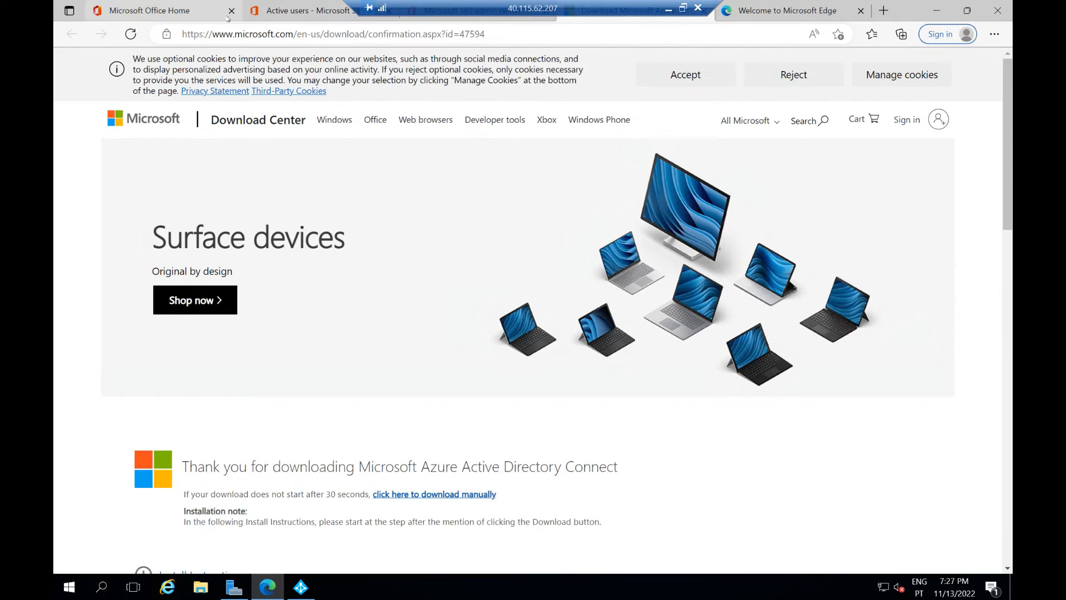
Step: Check the admin's onmicrosoft.com alias in the Active users details, then return to Azure AD Connect
left_click(172, 10)
left_click(276, 11)
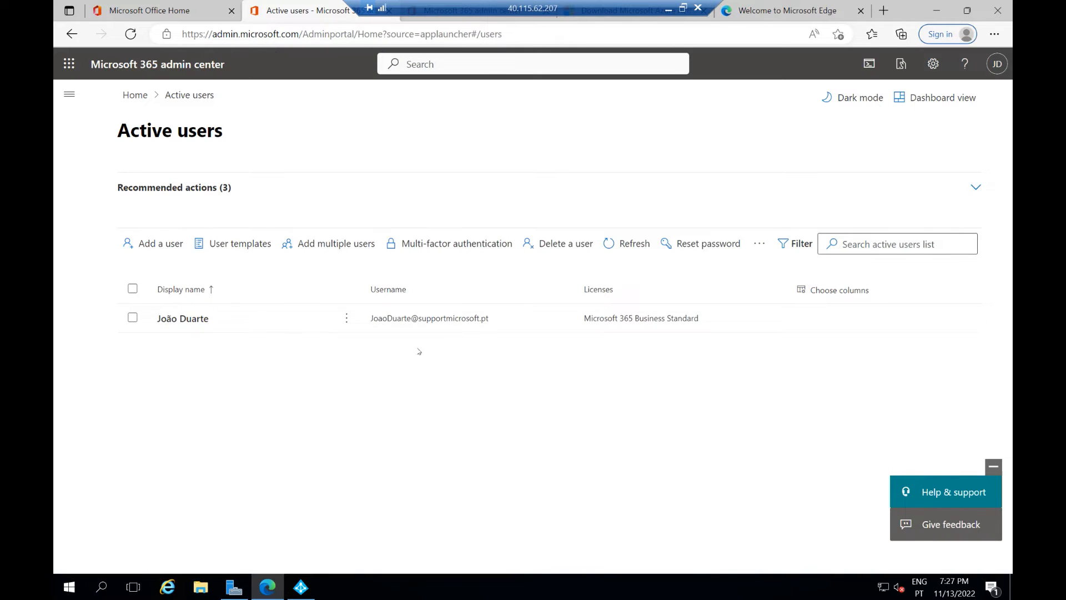
left_click(262, 321)
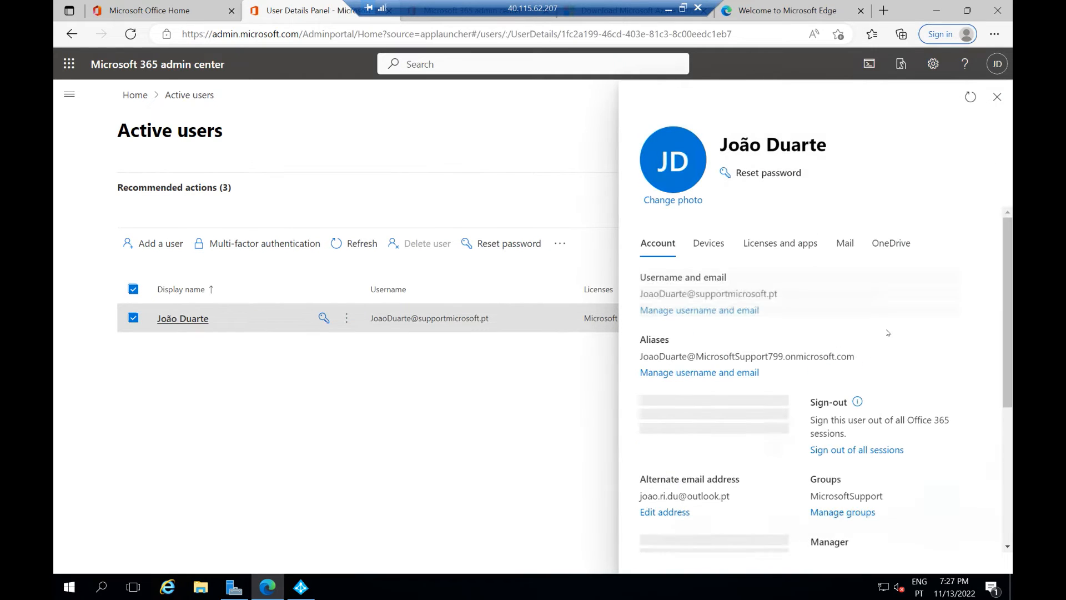
left_click_drag(841, 352, 670, 350)
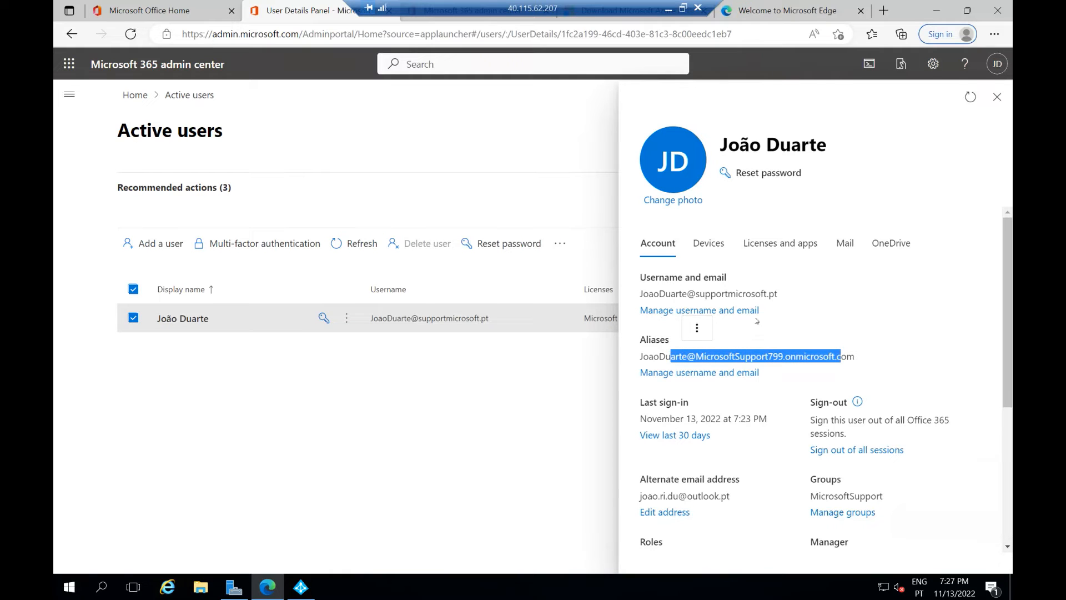
left_click(936, 10)
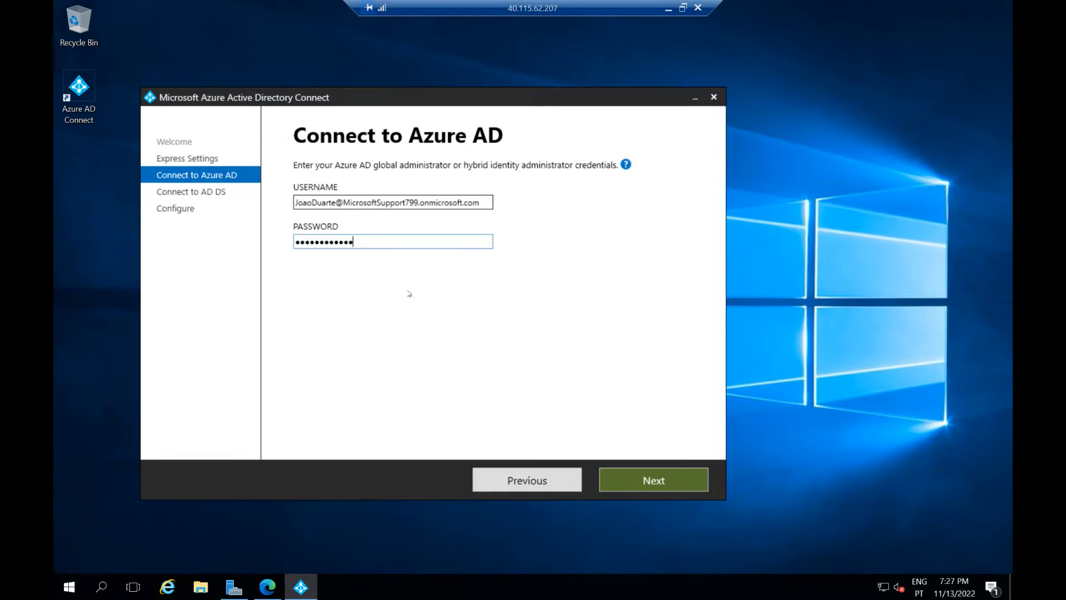
Step: Verify the Azure AD credentials with the existing admin account to reach Connect to AD DS
left_click(653, 479)
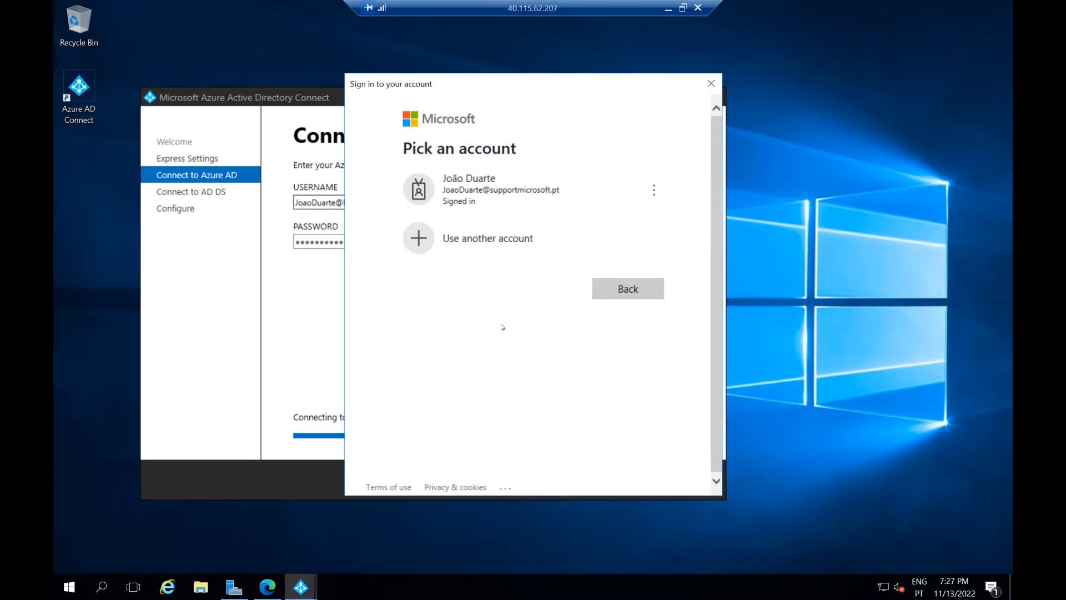
left_click(484, 189)
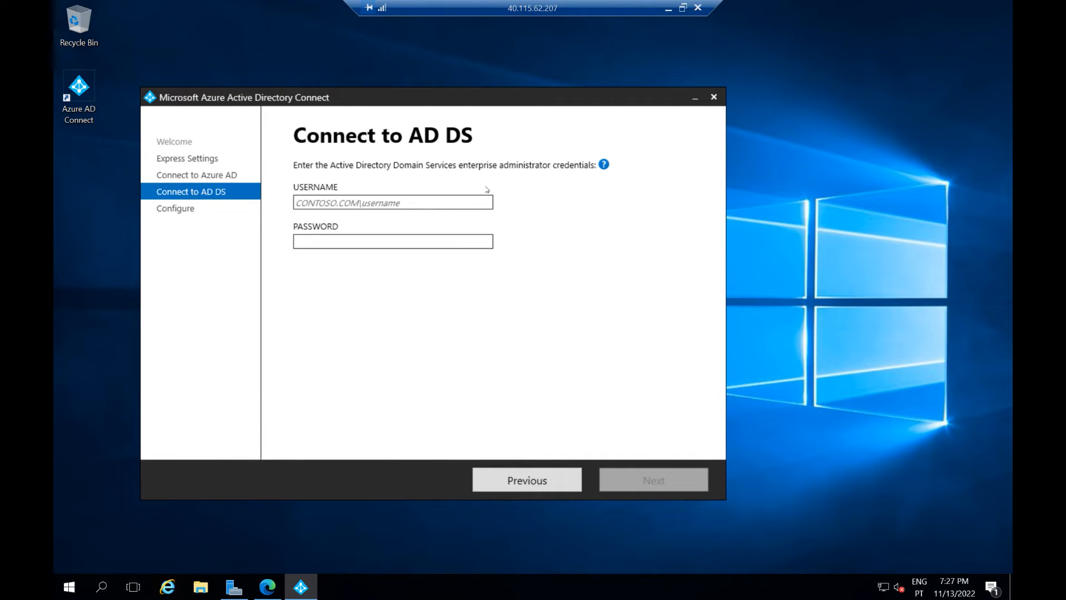
left_click(363, 201)
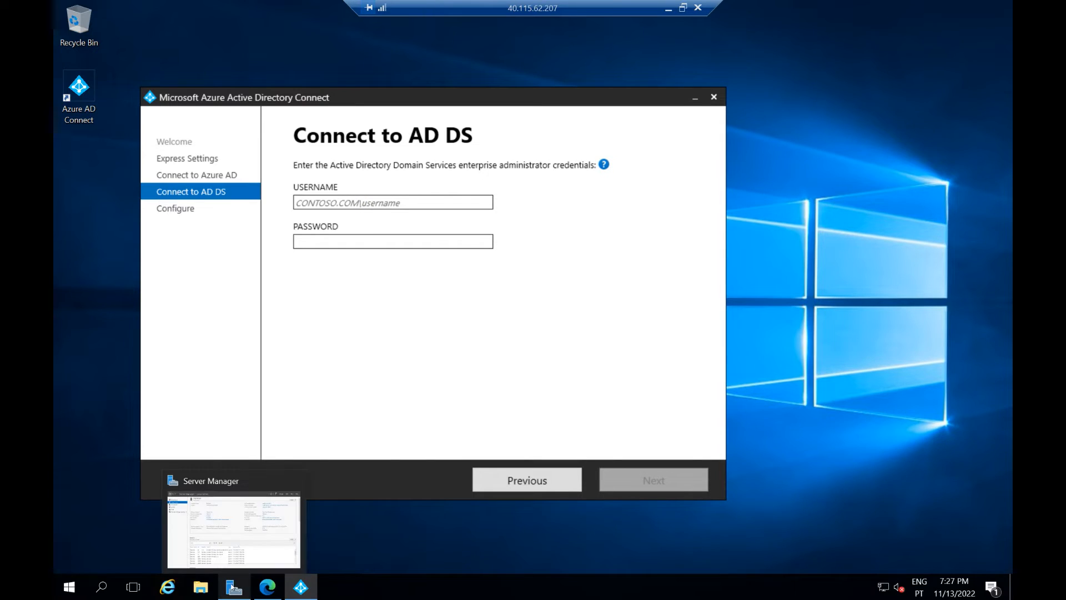
mouse_move(273, 590)
mouse_move(240, 592)
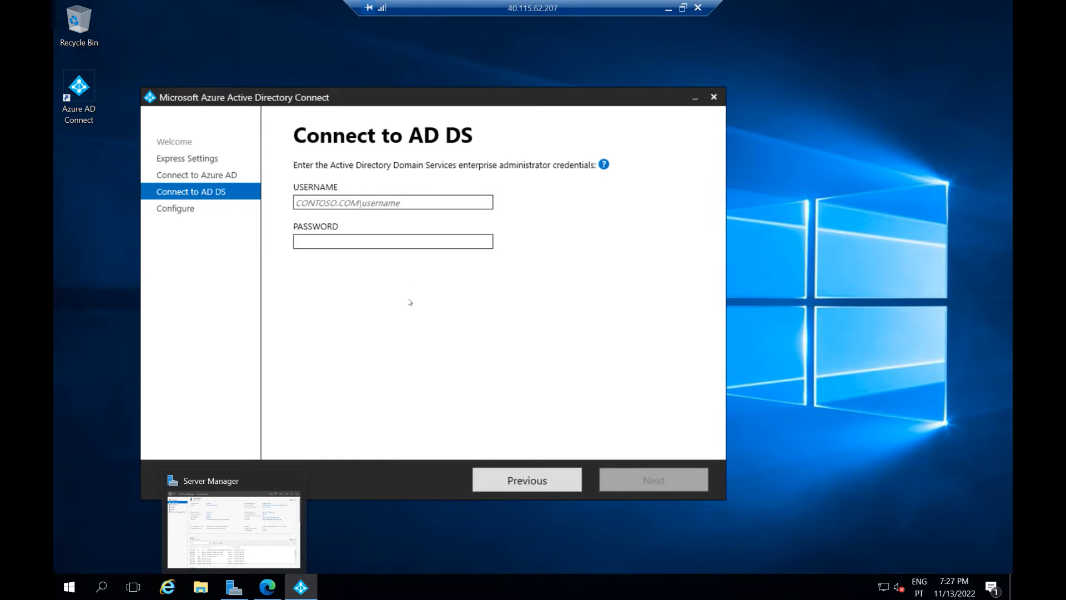
Step: Look up the test user's pre-Windows 2000 logon domain MICROSOFTSUPPOR\ in Active Directory Users and Computers
left_click(69, 587)
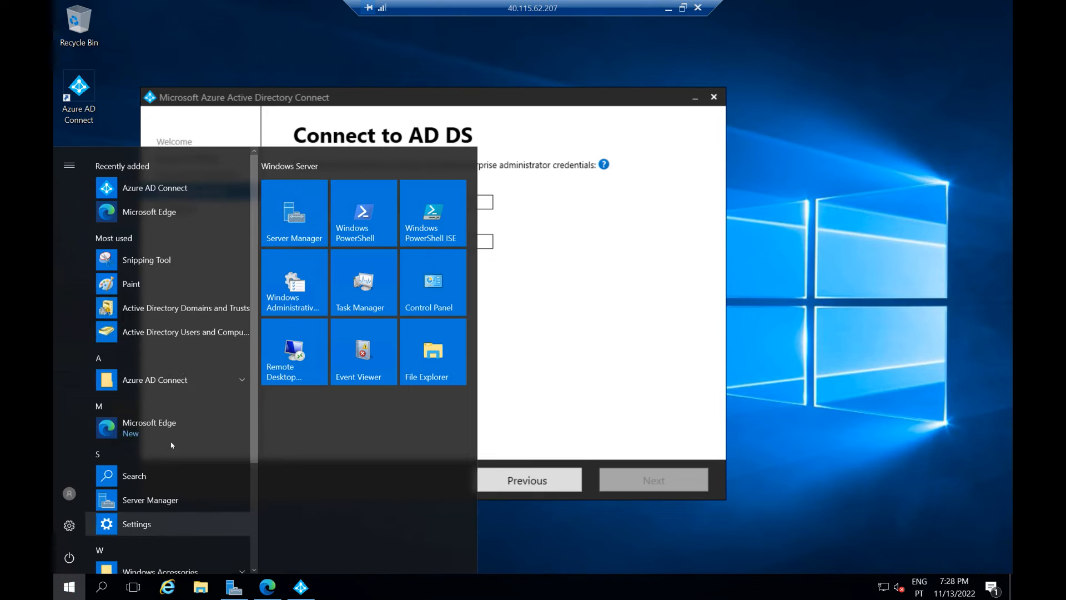
left_click(181, 333)
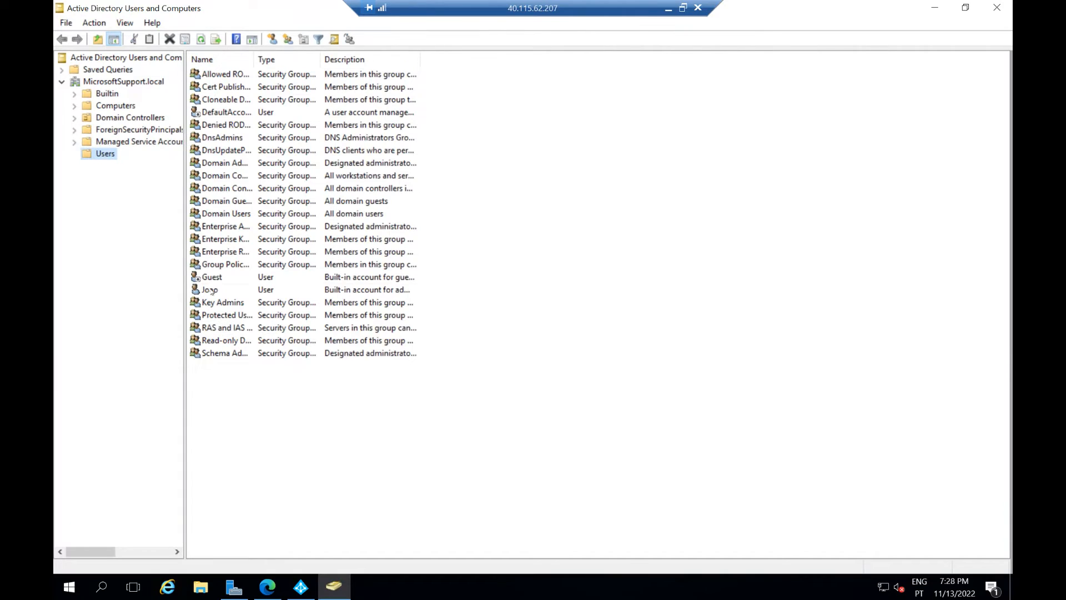
left_click(210, 290)
double_click(210, 290)
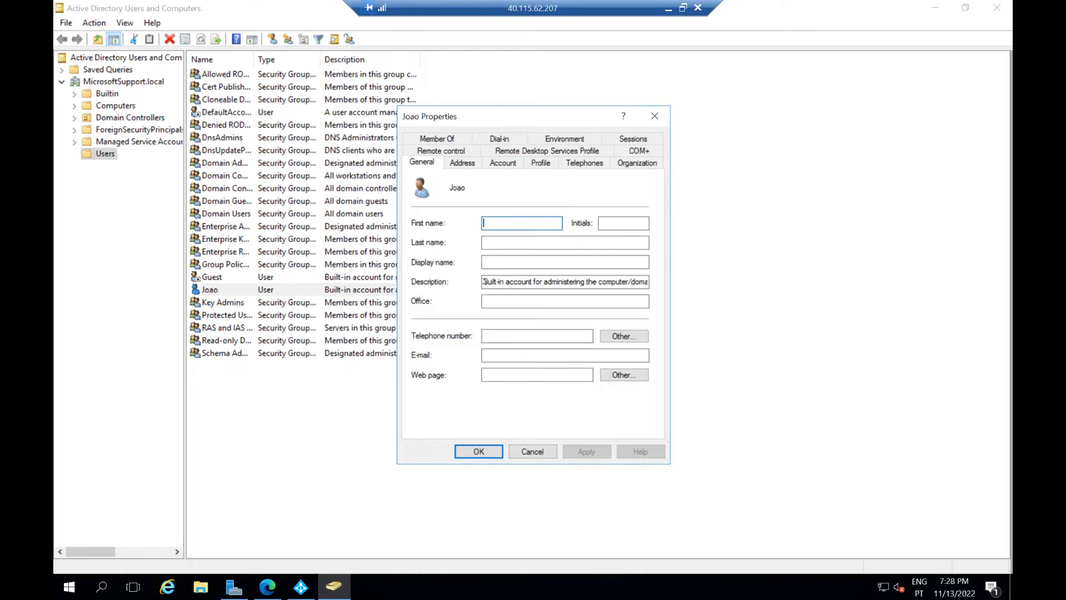
left_click(508, 165)
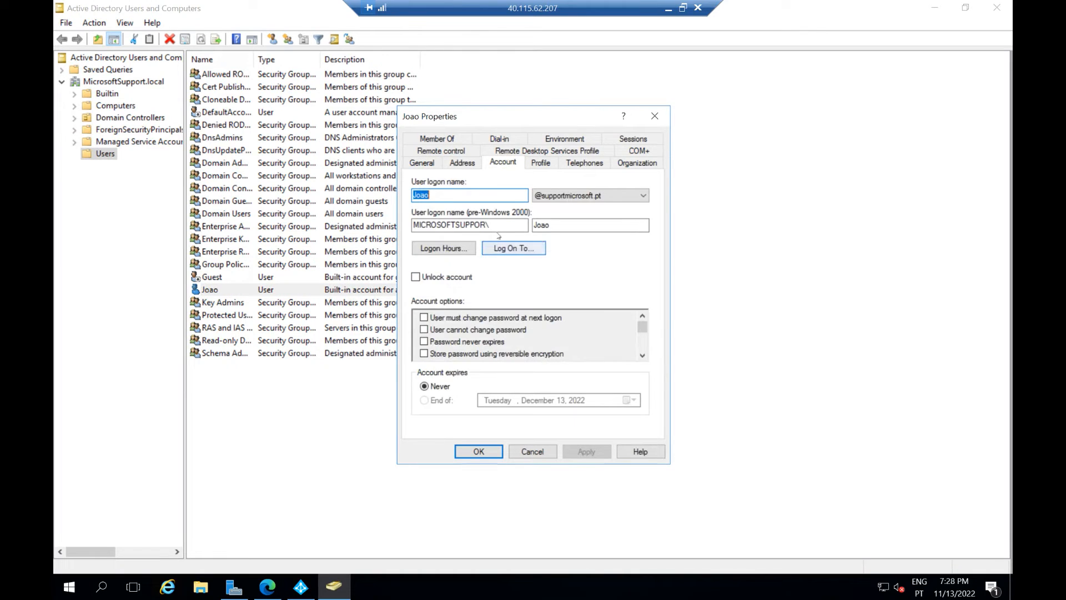
left_click_drag(496, 225, 387, 220)
key("ctrl+c")
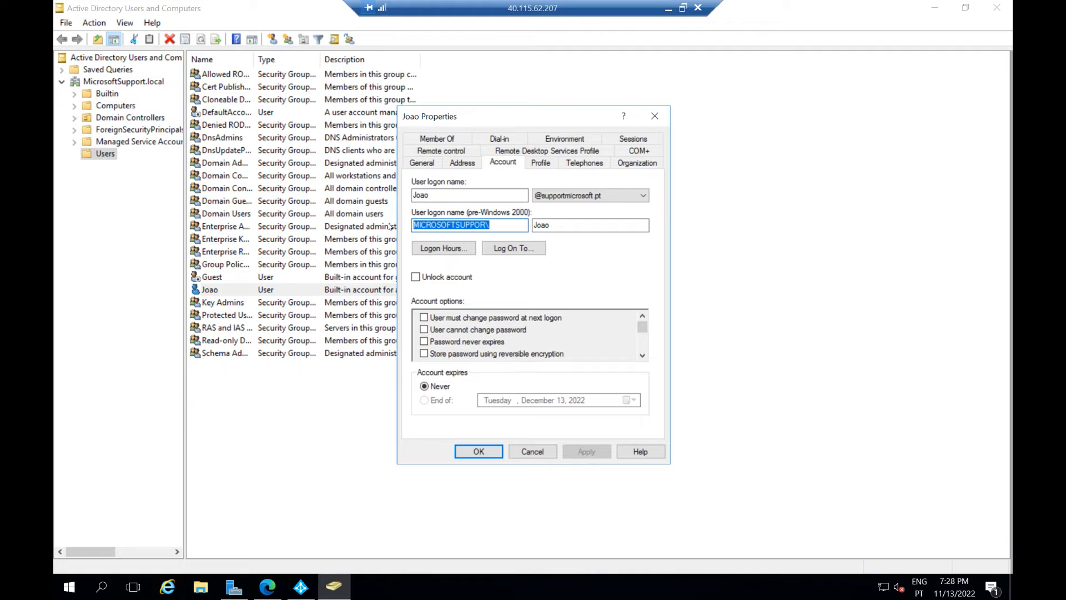
left_click(935, 8)
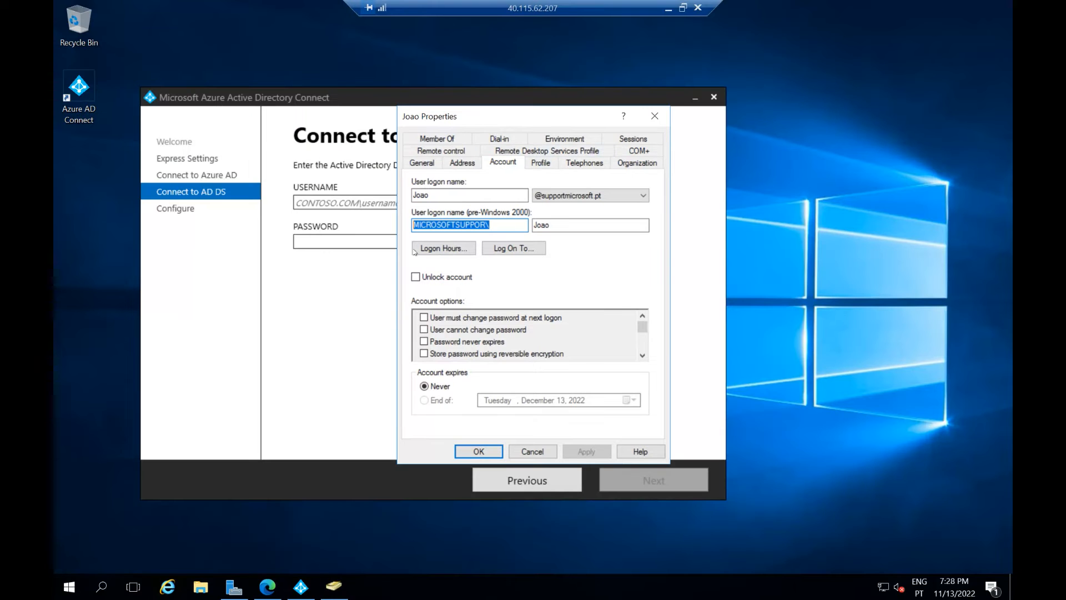
Step: Enter the on-premises domain administrator's user name (with domain prefix) and password, and submit them
left_click(350, 241)
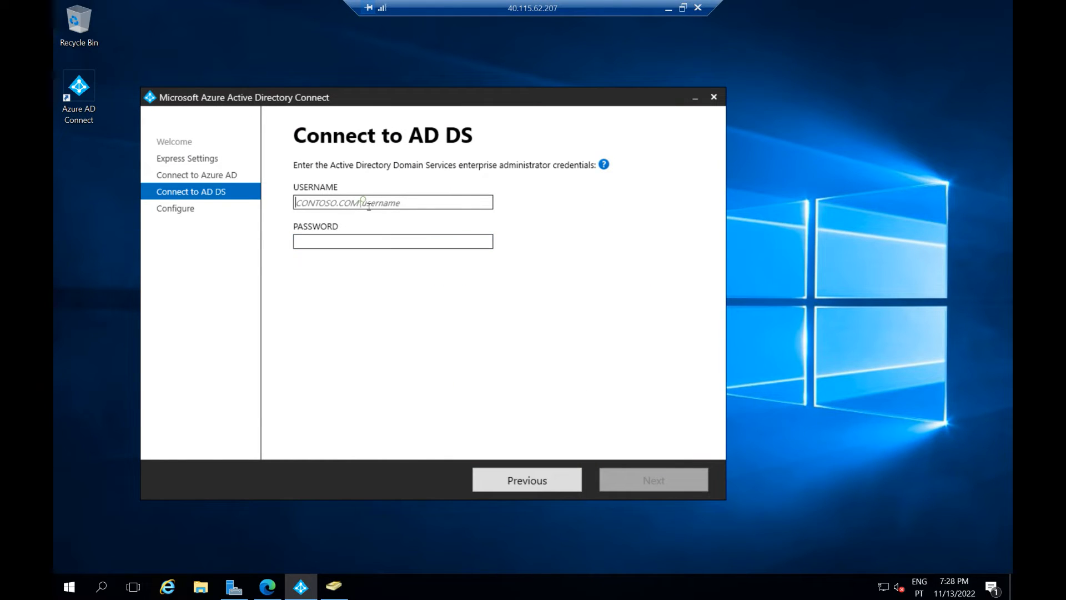
key("ctrl+v")
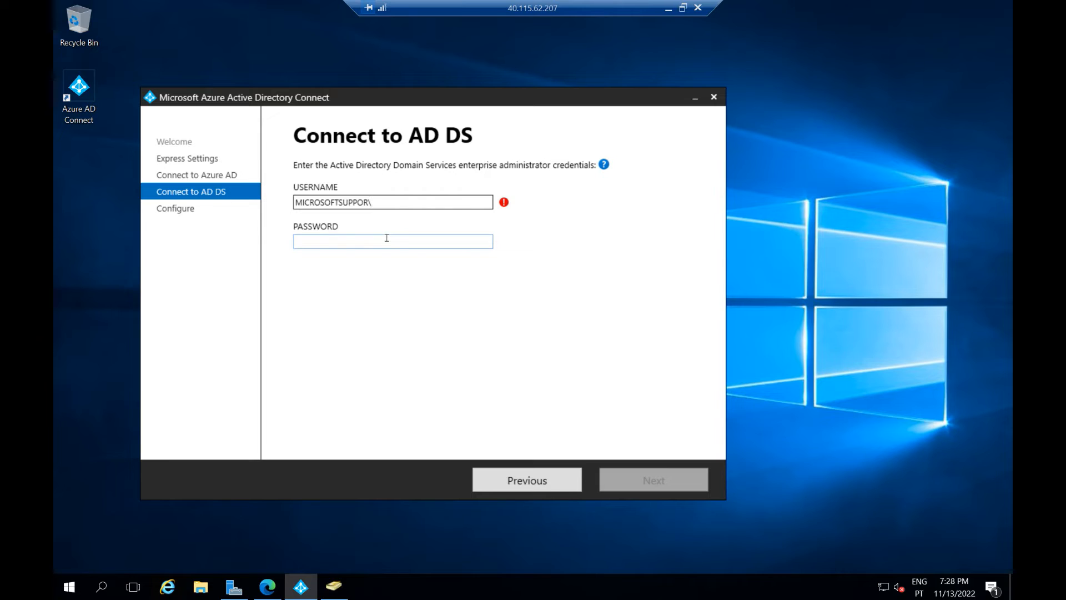
type("joao")
key("BackSpace")
key("BackSpace")
key("BackSpace")
key("BackSpace")
key("BackSpace")
type("Joao")
key("Tab")
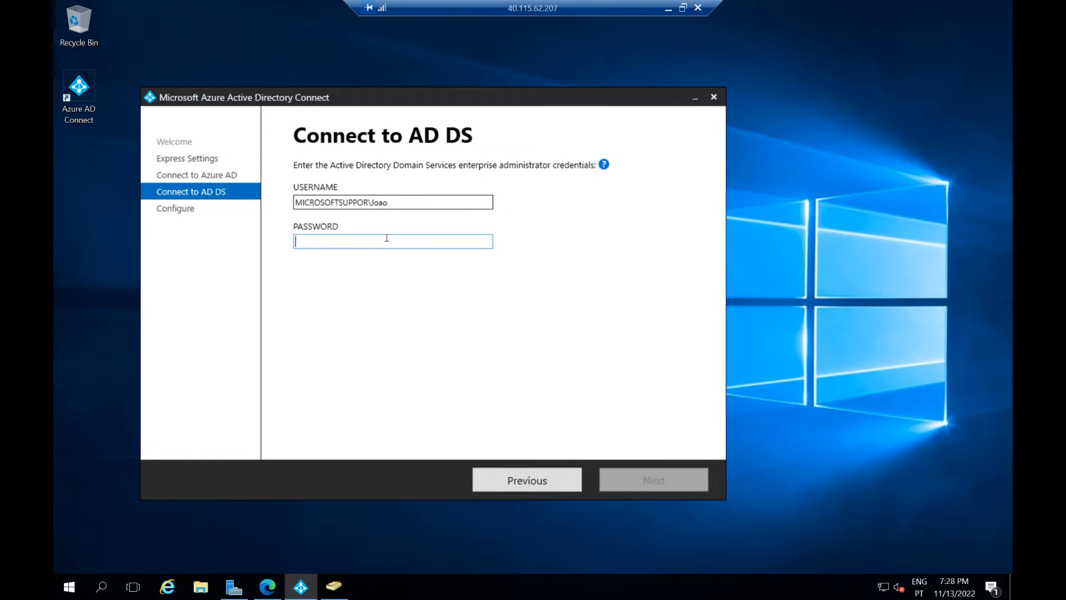
type("•••••••••••")
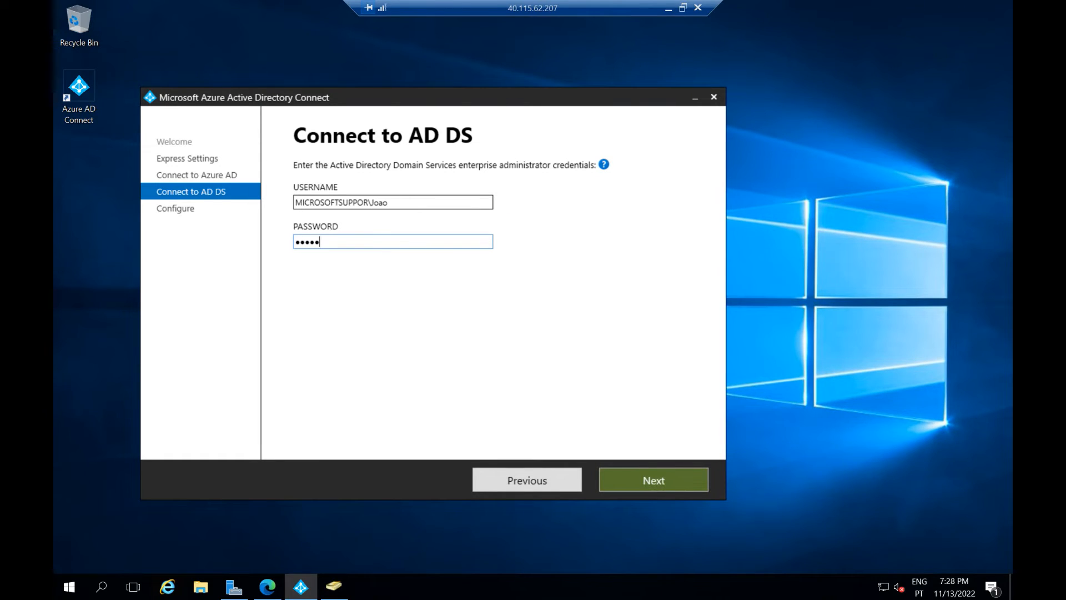
type("••")
key("Return")
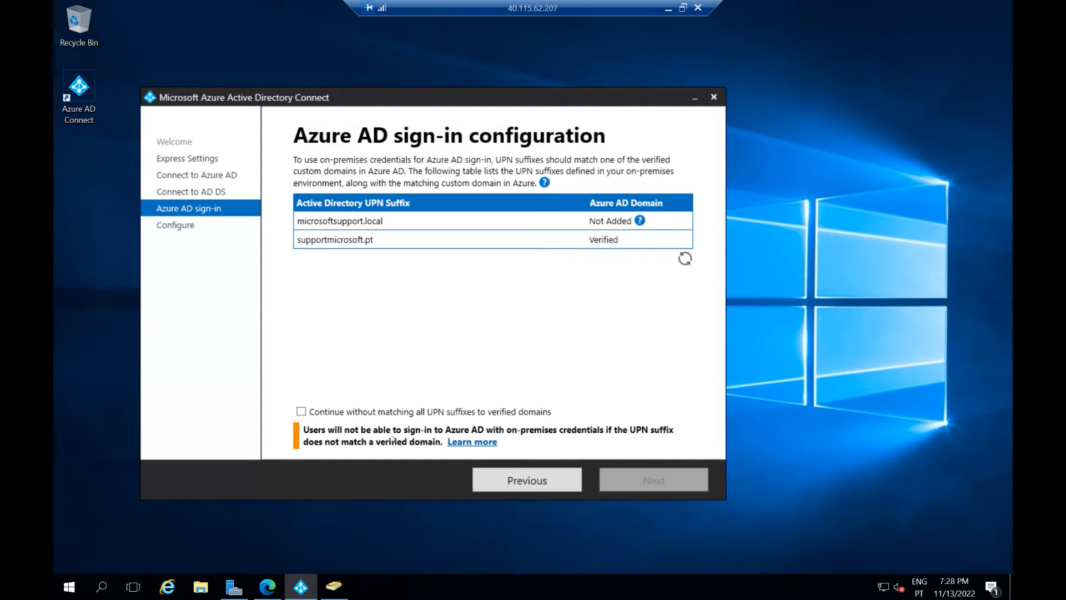
Step: Continue without matching all UPN suffixes to verified domains and install the sync configuration
left_click(318, 412)
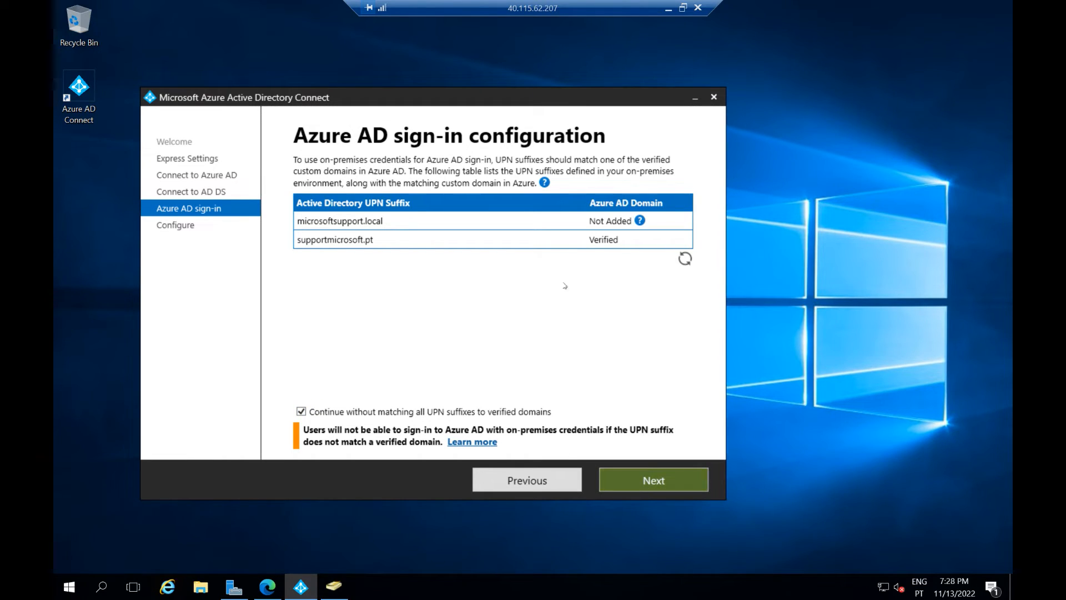
left_click(662, 483)
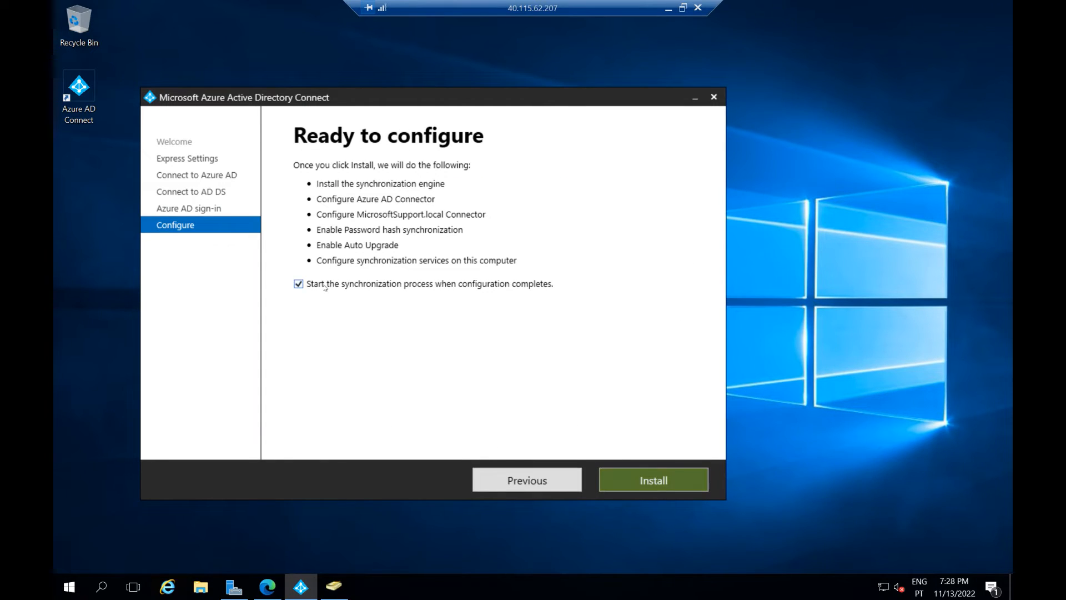
left_click(641, 485)
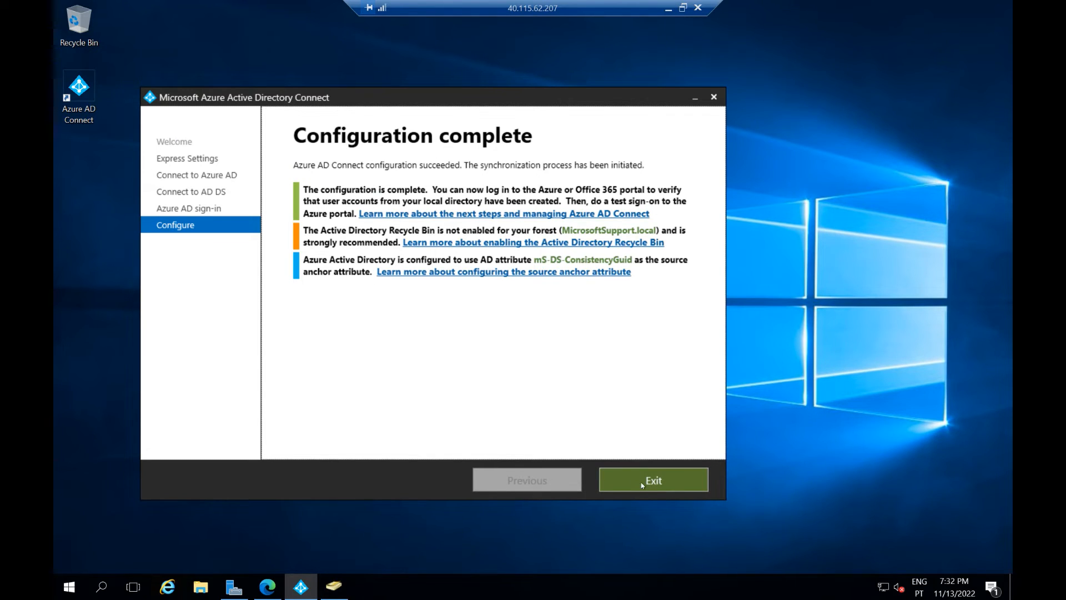
Step: Exit the finished Azure AD Connect wizard and refresh the Microsoft 365 Active users list
left_click(642, 482)
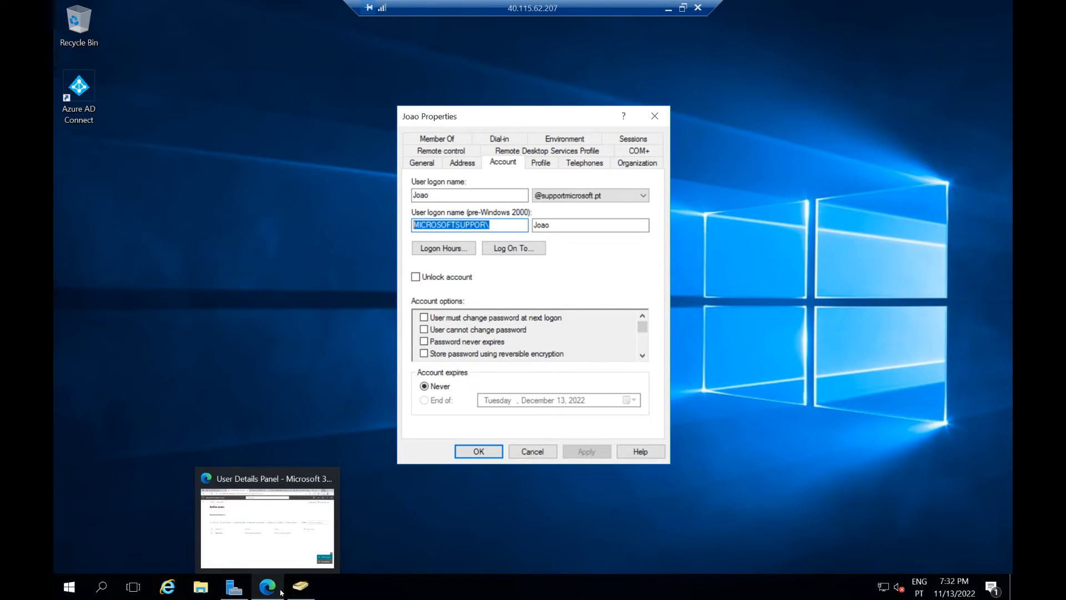
left_click(262, 593)
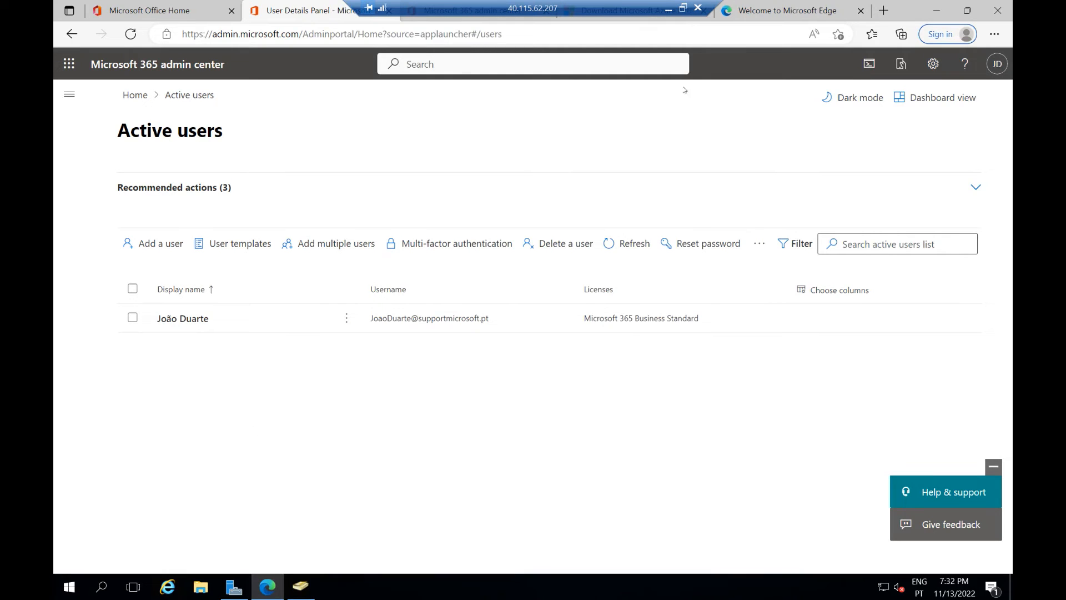
left_click(621, 244)
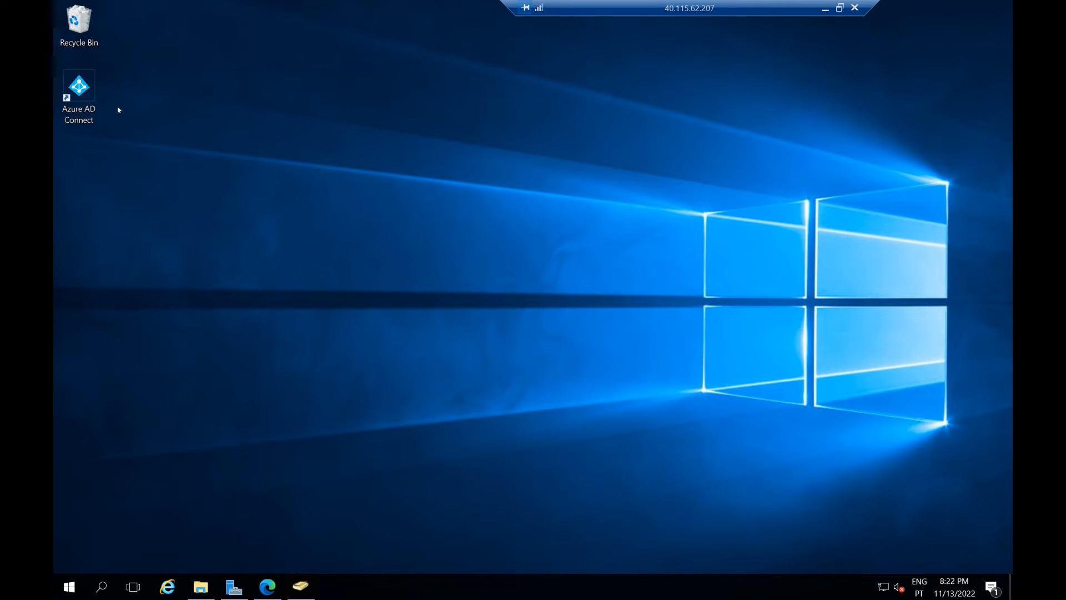
Step: Browse File Explorer to C:\Program Files\Microsoft Azure AD Sync\UIShell
left_click(79, 89)
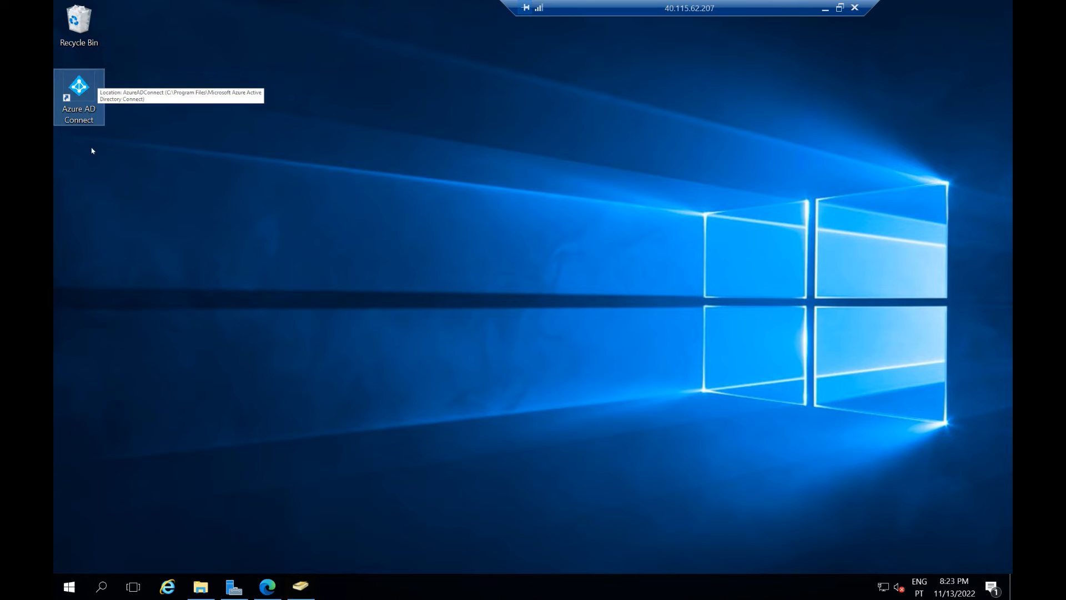
left_click(200, 587)
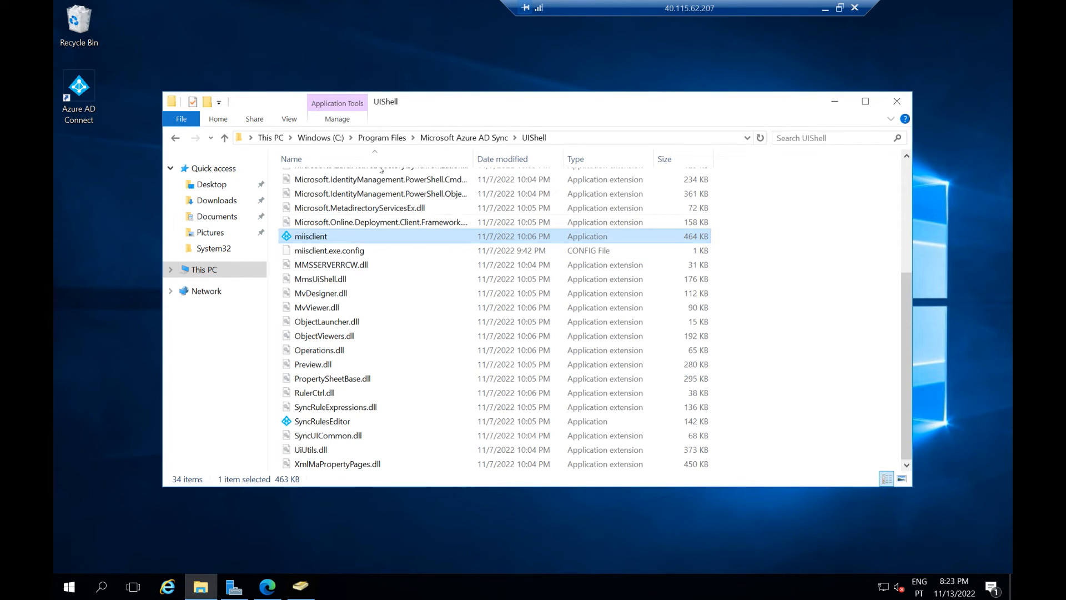
left_click(394, 137)
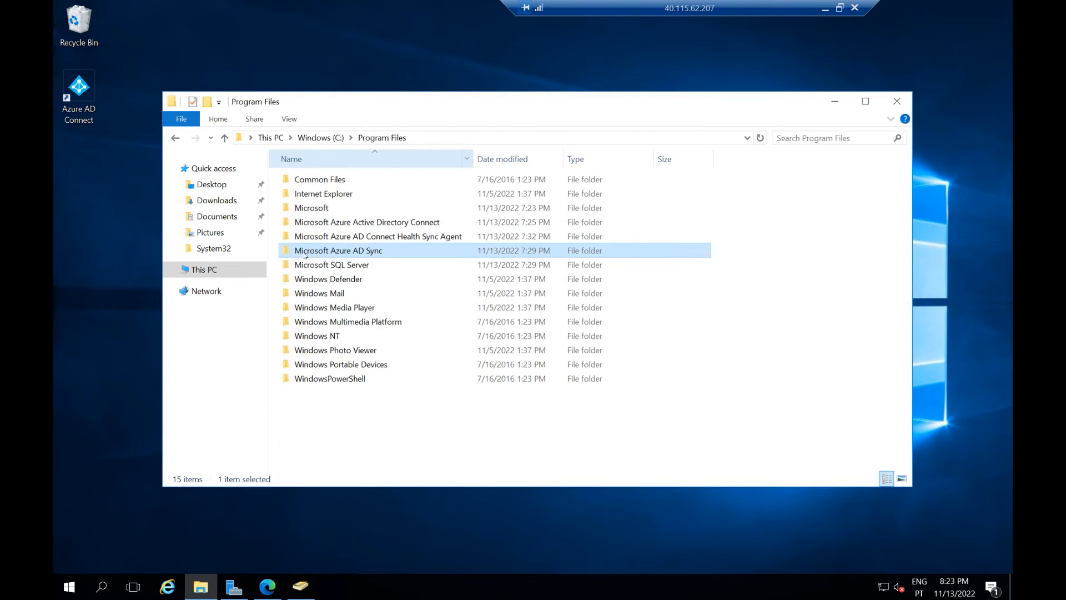
left_click(321, 138)
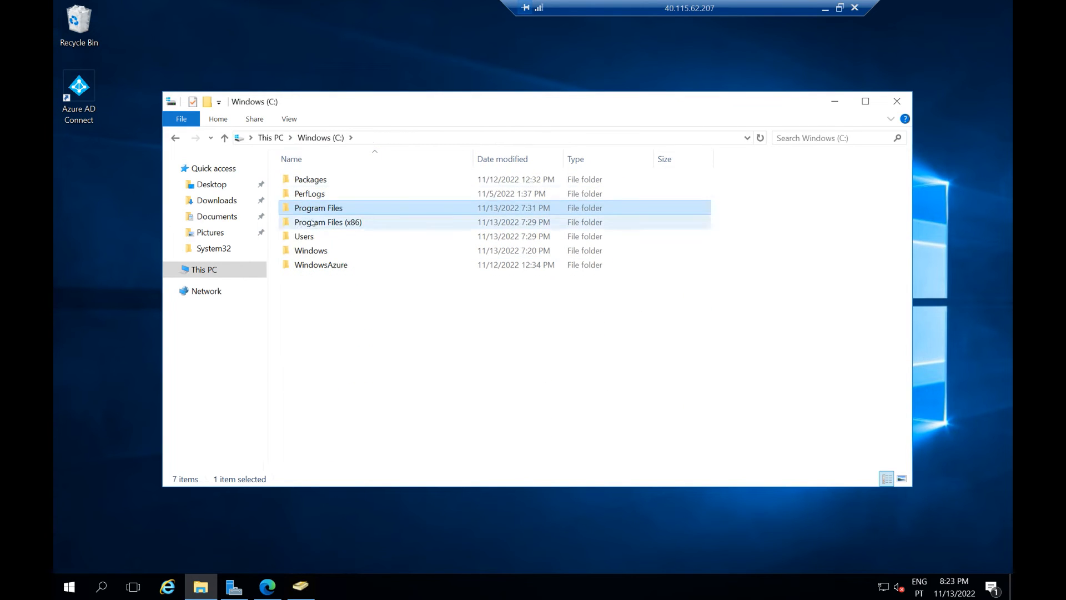
double_click(319, 209)
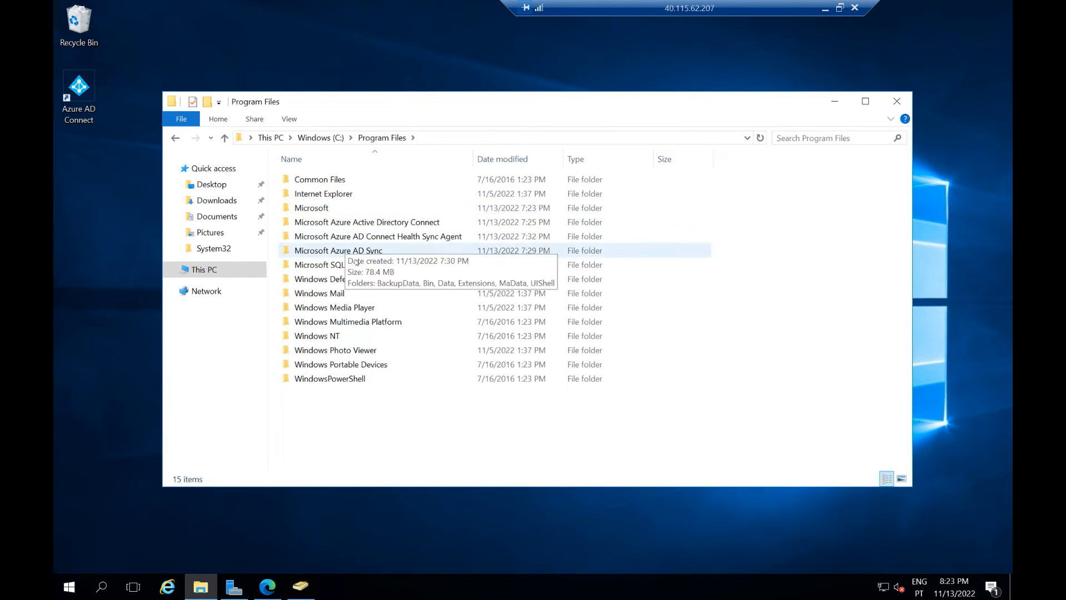
double_click(355, 253)
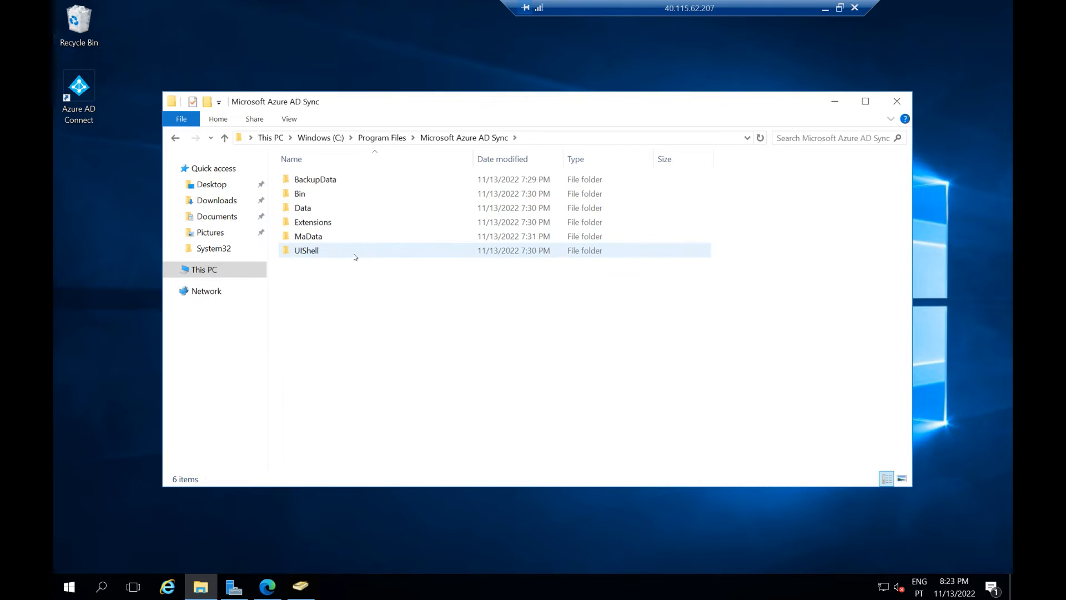
double_click(308, 251)
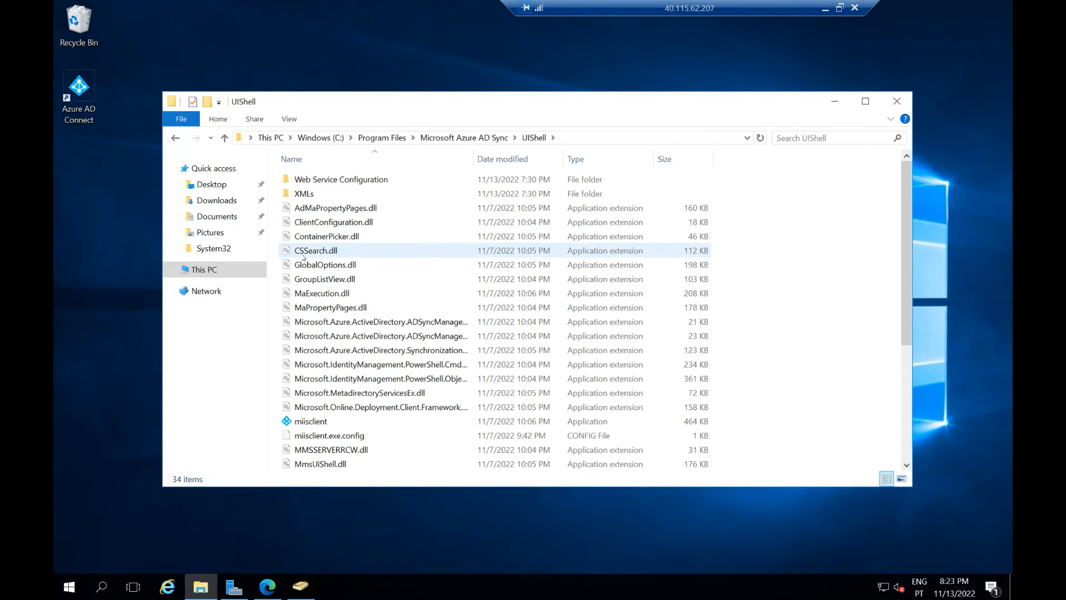
Step: Send miisclient to the desktop as a shortcut and close the folder window
left_click(322, 424)
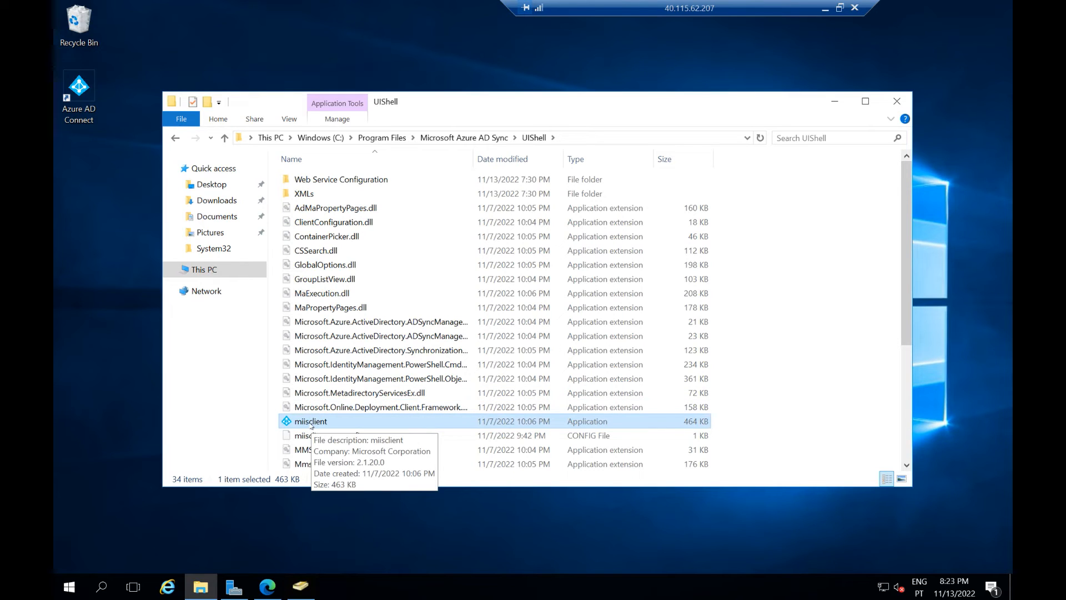
right_click(311, 423)
mouse_move(377, 315)
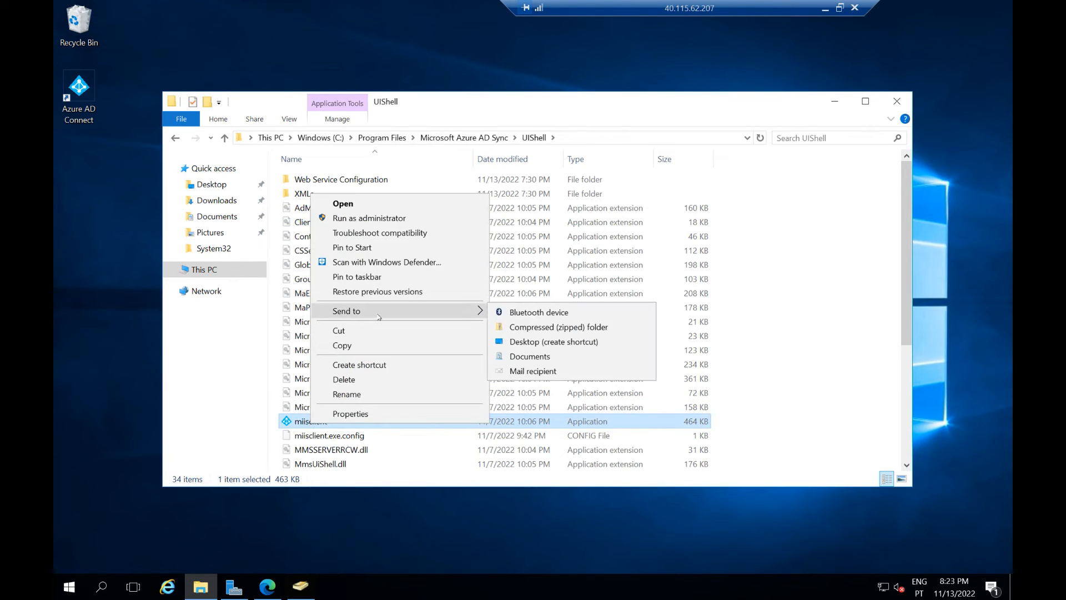
left_click(527, 342)
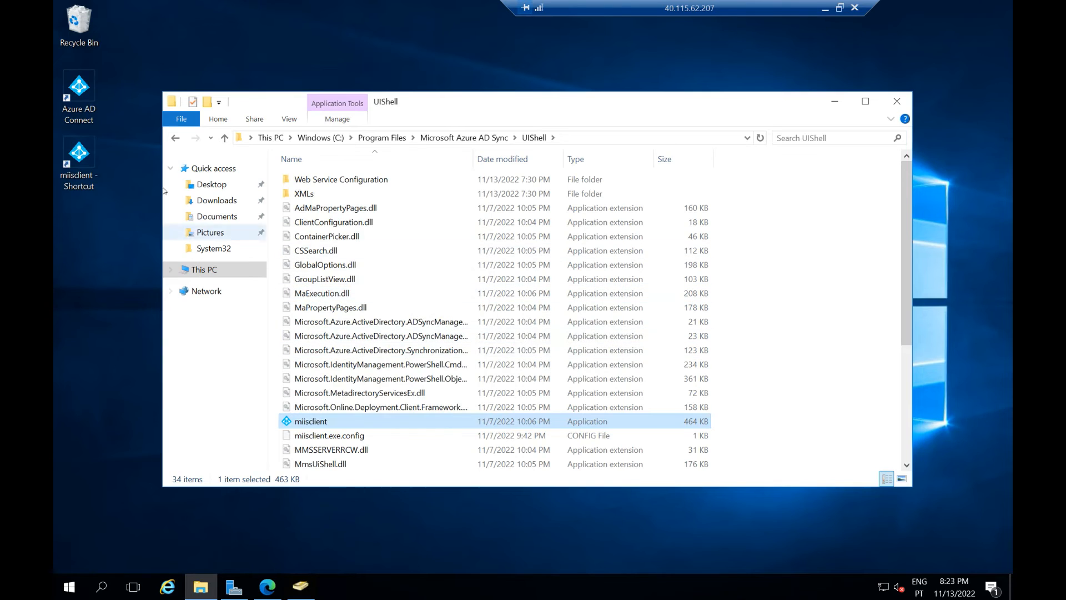
left_click(897, 101)
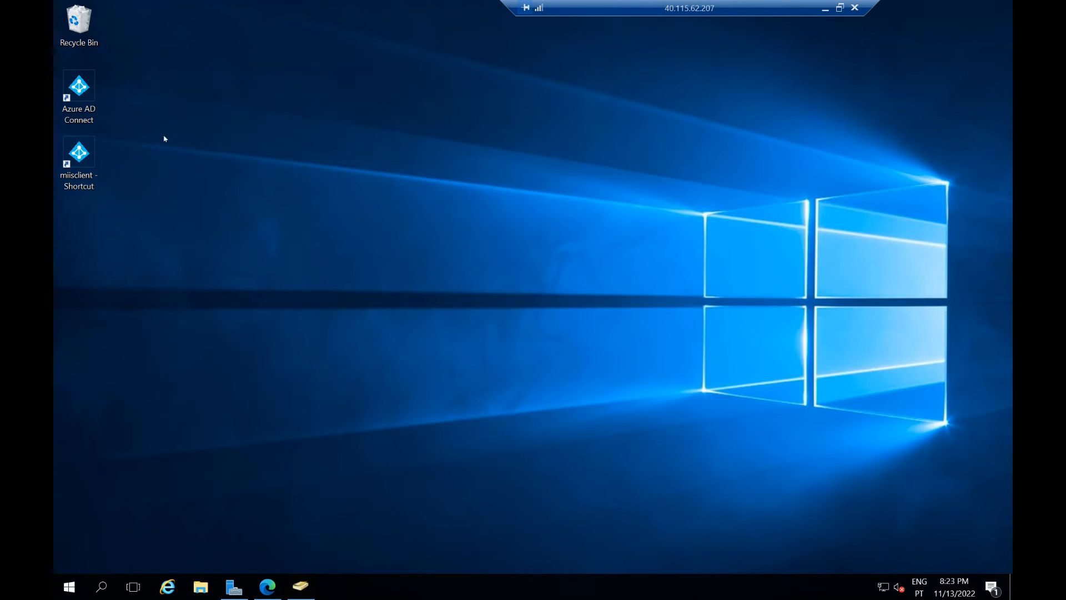
Step: Launch Synchronization Service Manager from the miisclient shortcut and review the Full Import and Export run statistics
double_click(81, 156)
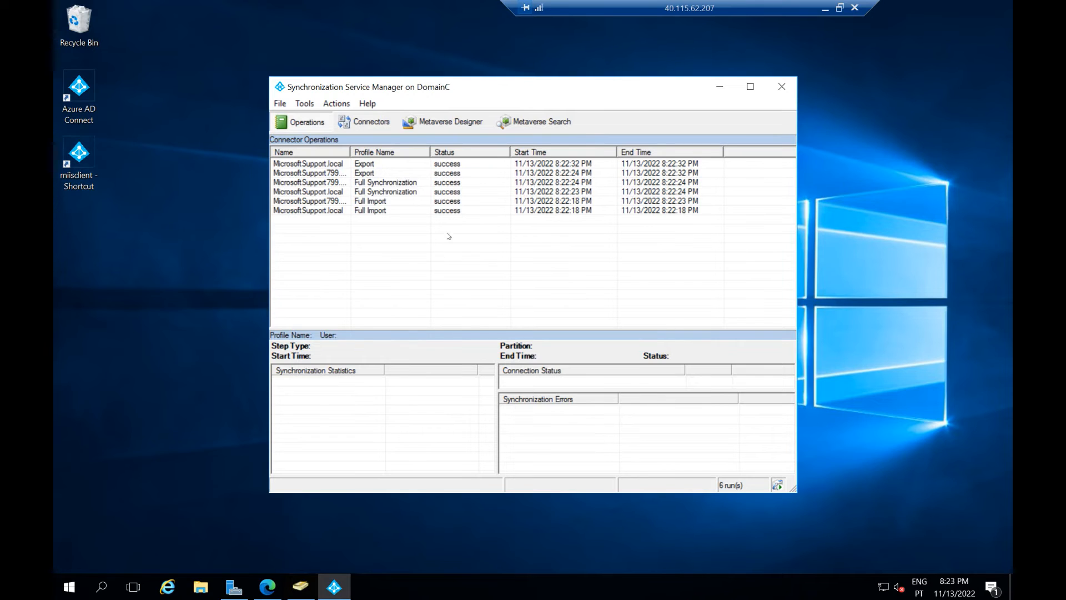
left_click(419, 211)
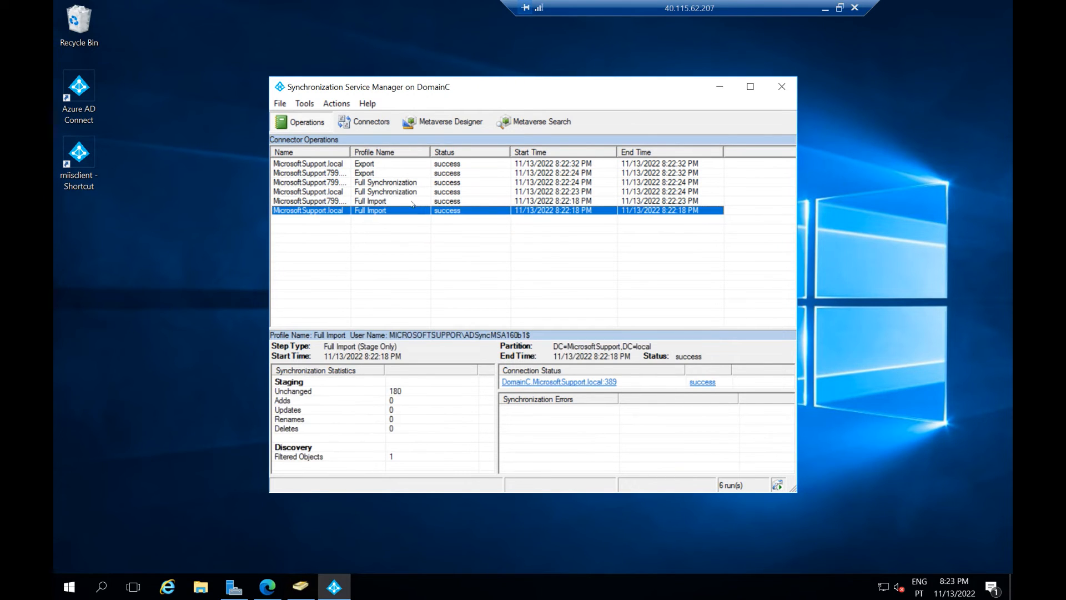
left_click(413, 201)
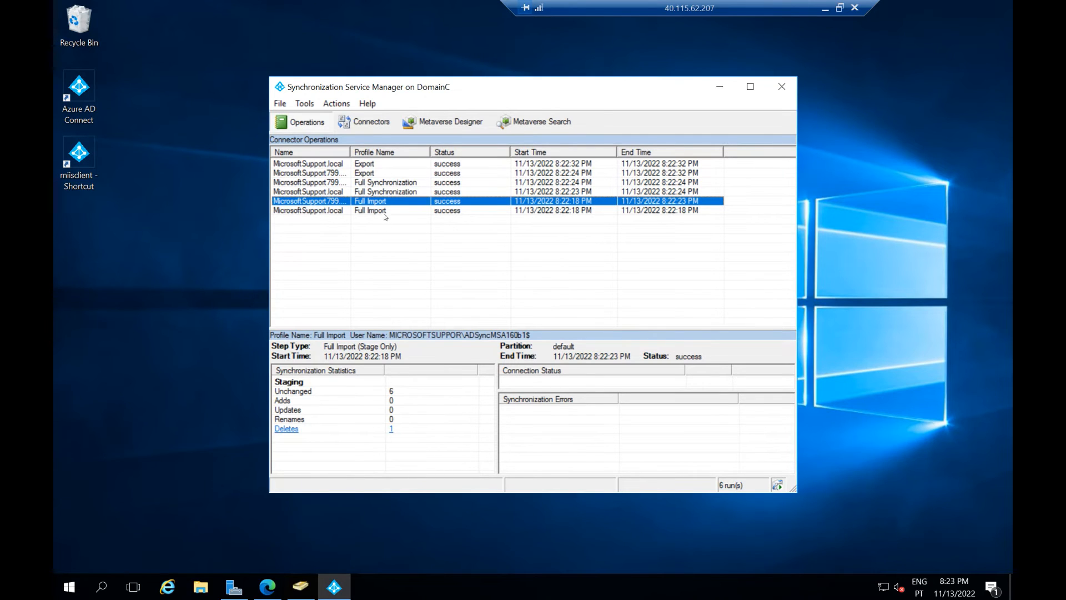
left_click(336, 173)
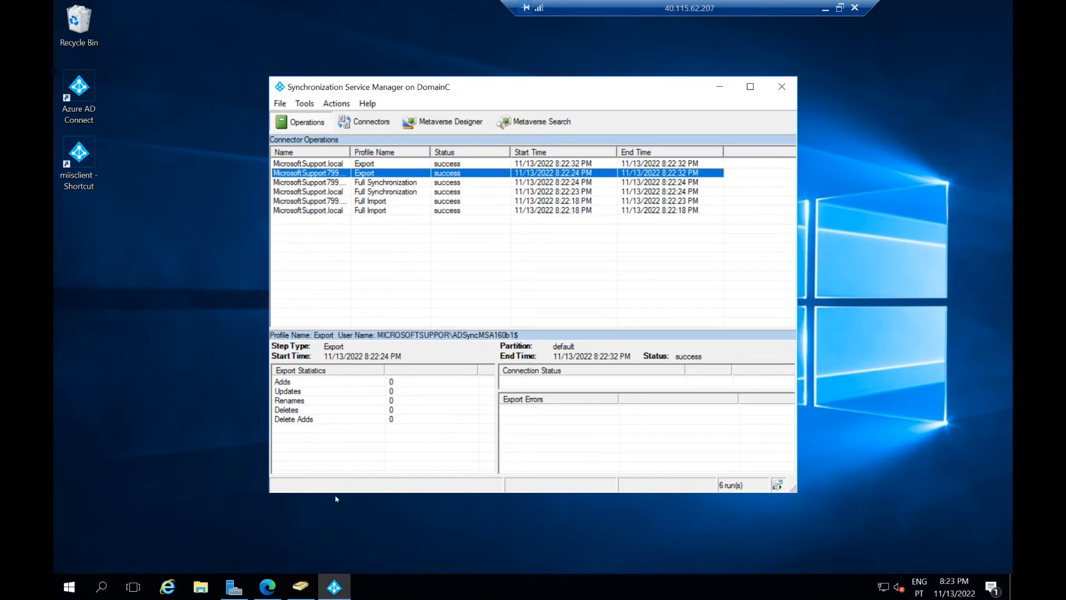
Step: Start a new user in the Users container with first name user and last name test
mouse_move(301, 587)
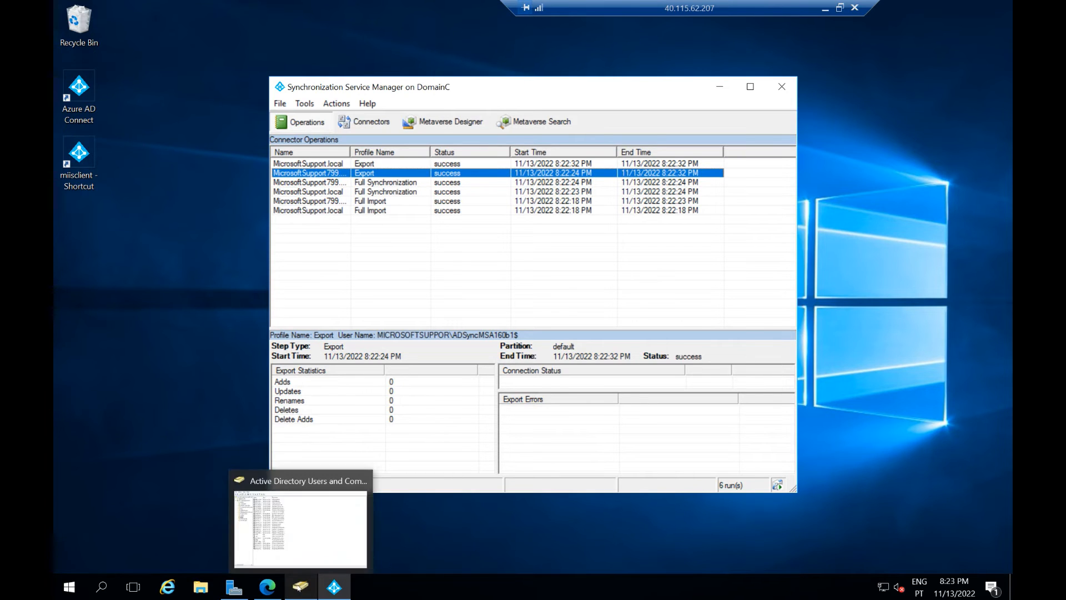
left_click(289, 511)
right_click(286, 501)
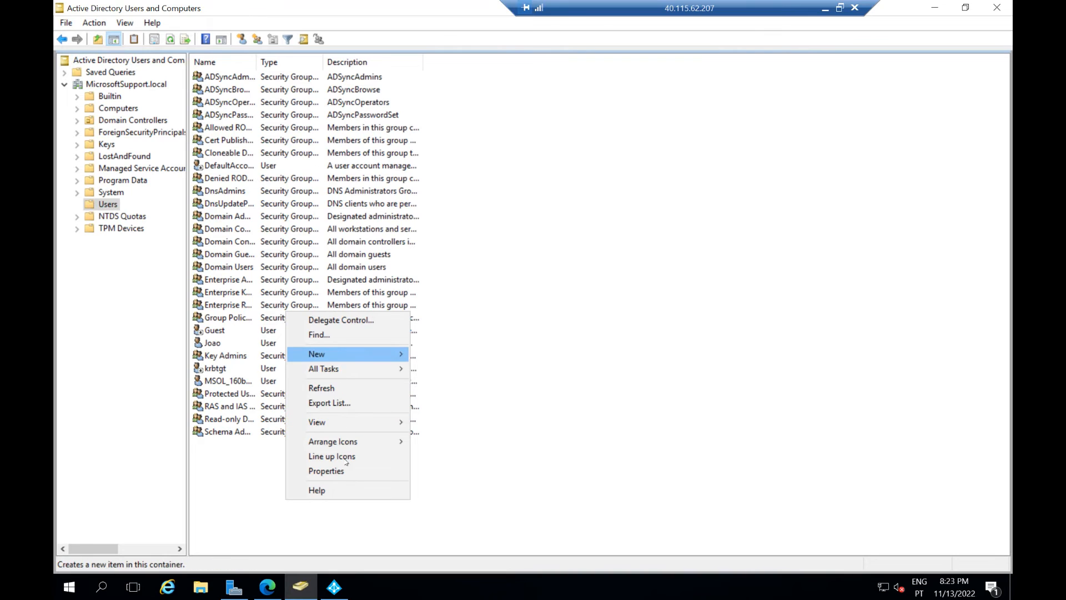
mouse_move(337, 352)
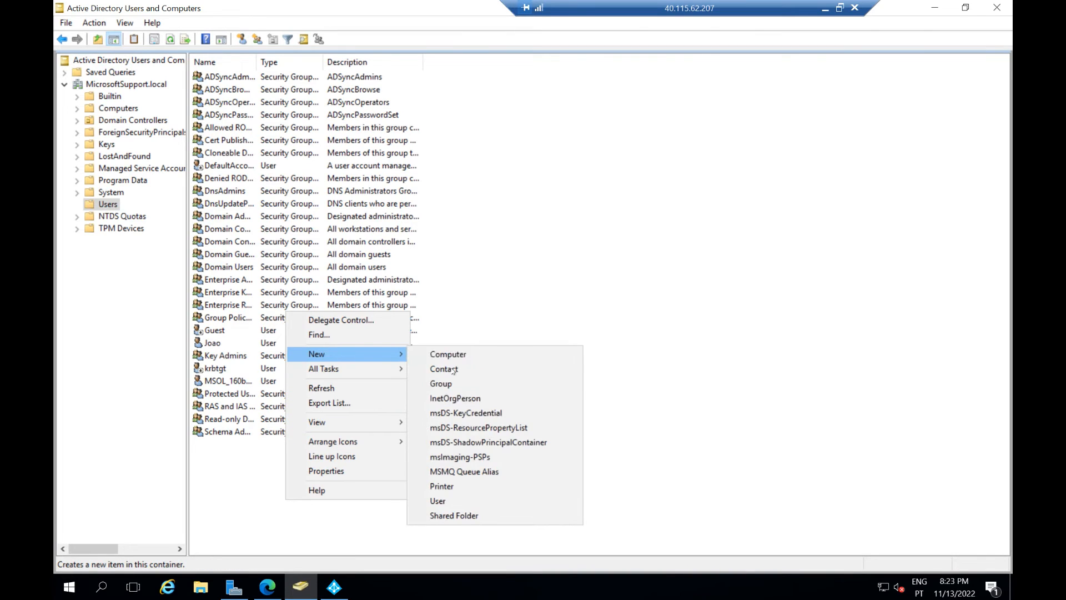
left_click(438, 502)
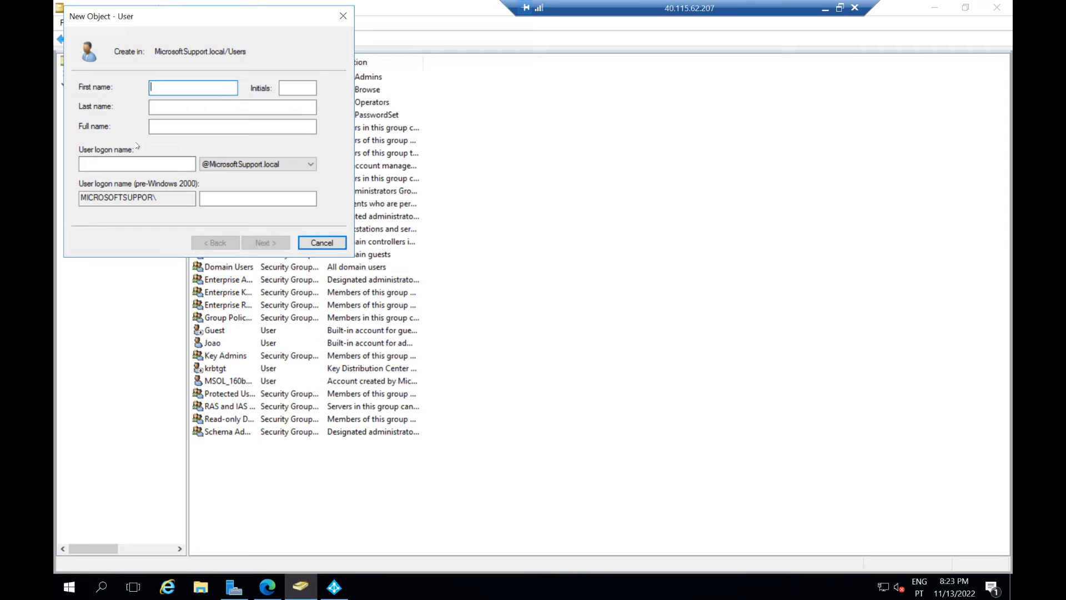
type("use")
key("Tab")
key("Tab")
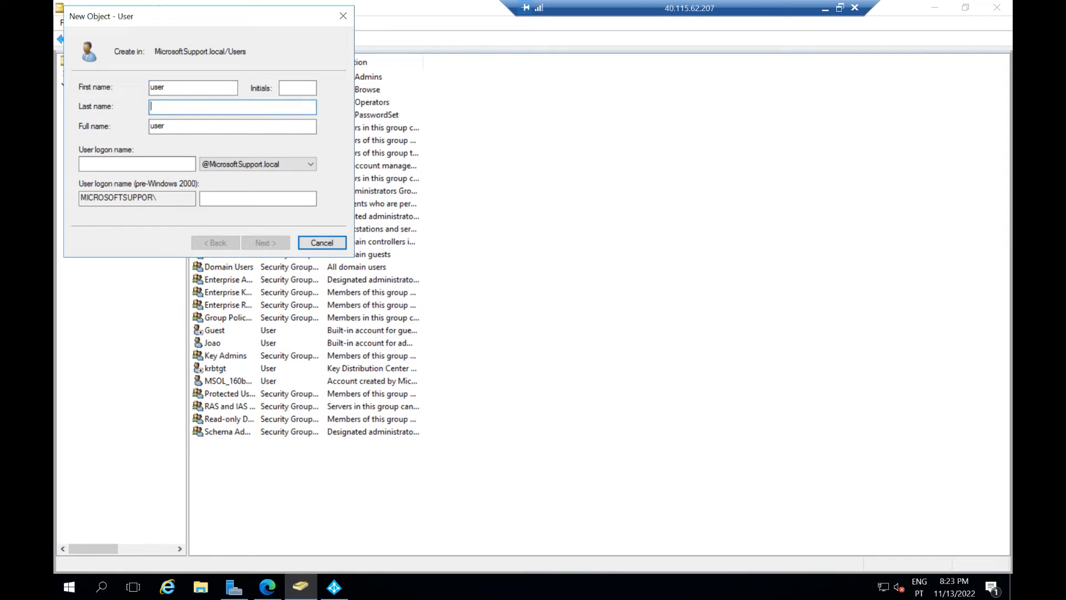
type("test")
key("Tab")
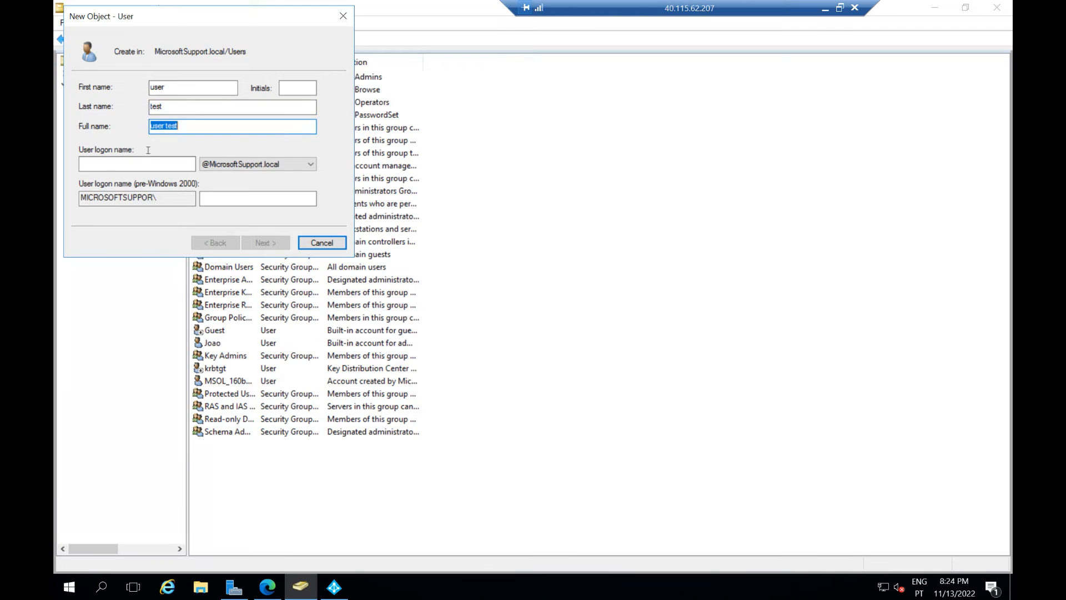
Step: Set the logon name to user.test with the supportmicrosoft.pt suffix
left_click_drag(183, 126, 137, 122)
key("ctrl+c")
left_click(127, 165)
key("ctrl+v")
left_click(95, 163)
key("BackSpace")
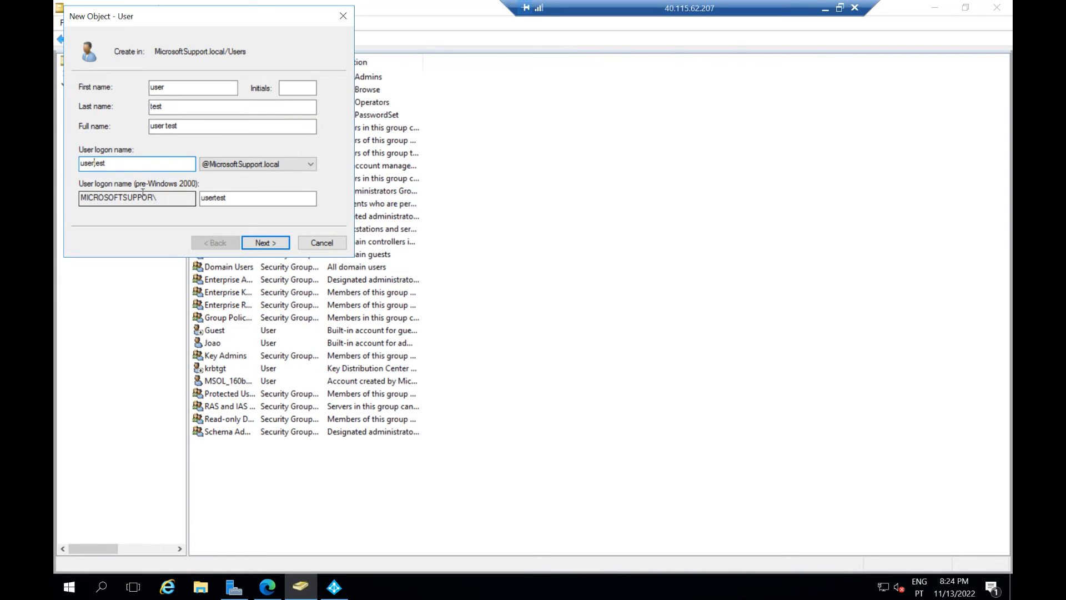
type(".")
left_click(306, 165)
left_click(273, 176)
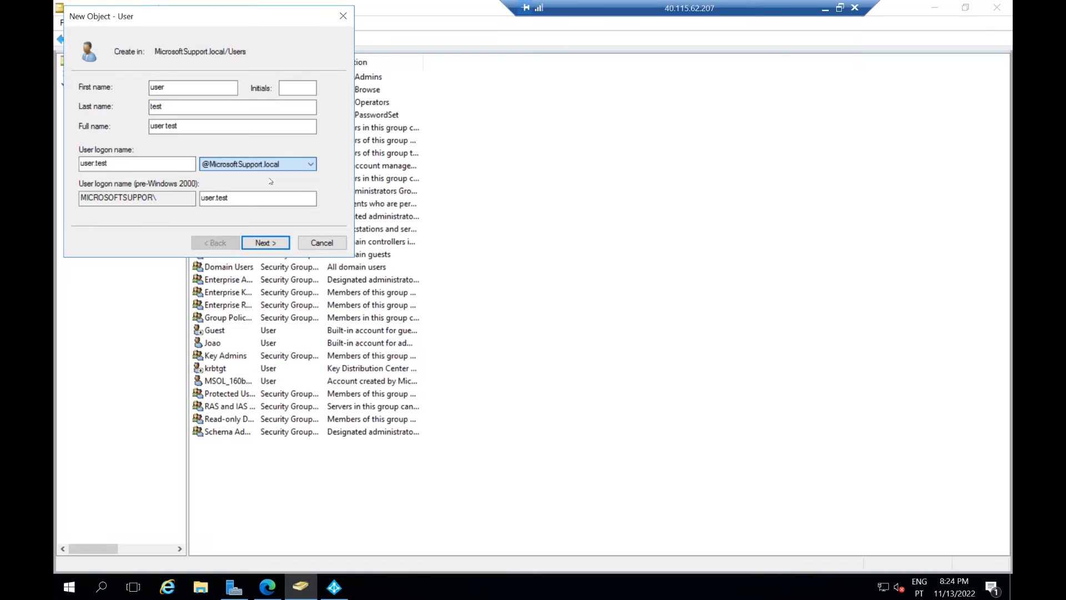
Step: Set the user's password to never expire, without change at next logon, and finish creating the account
left_click(263, 244)
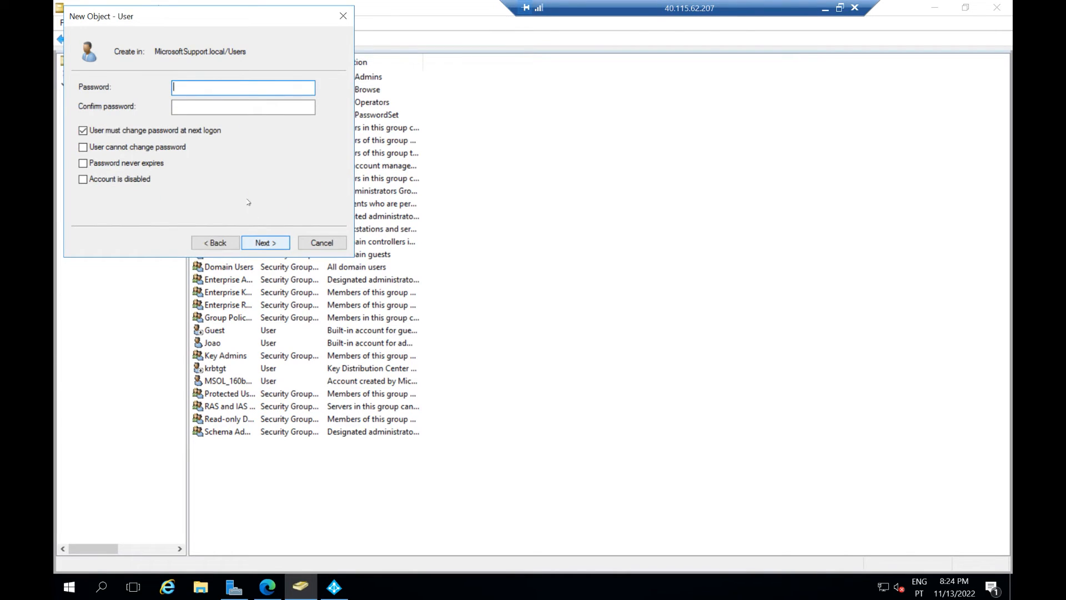
type("••••••••")
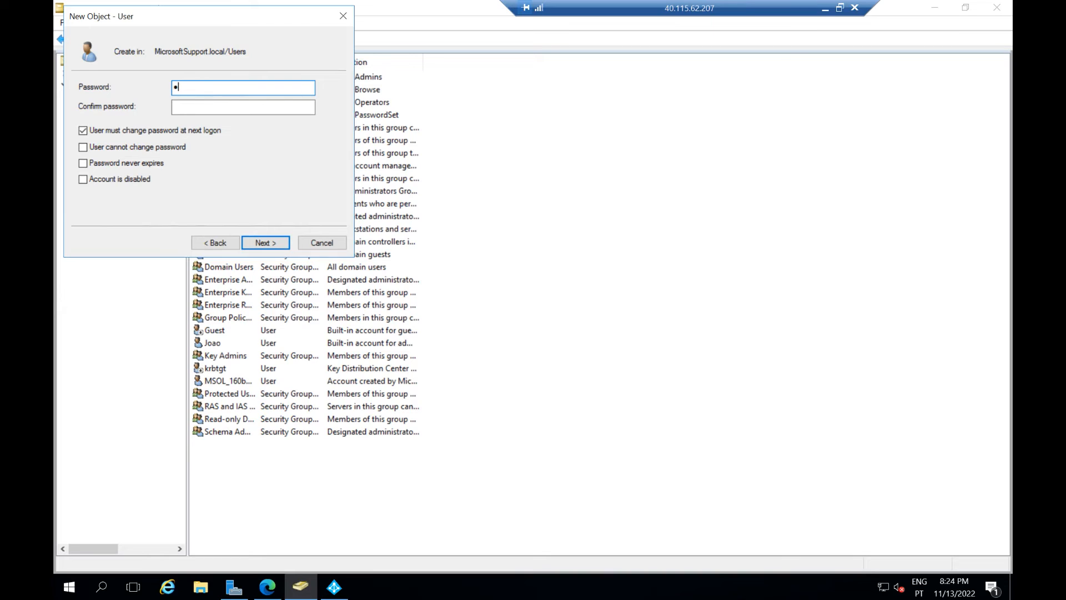
type("••••")
key("Tab")
type("••••••••••")
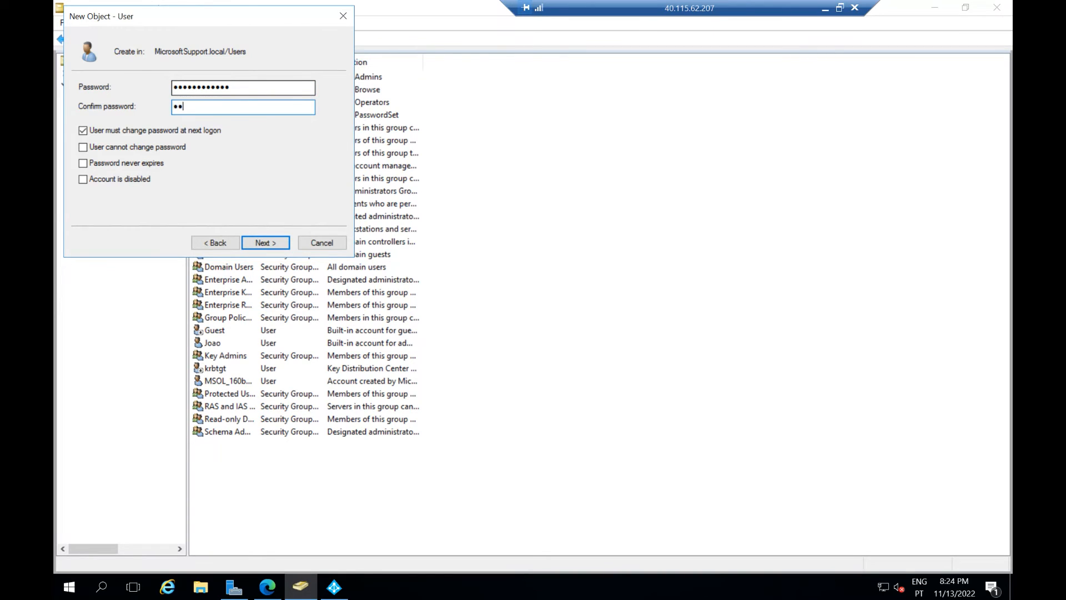
type("••")
left_click(103, 131)
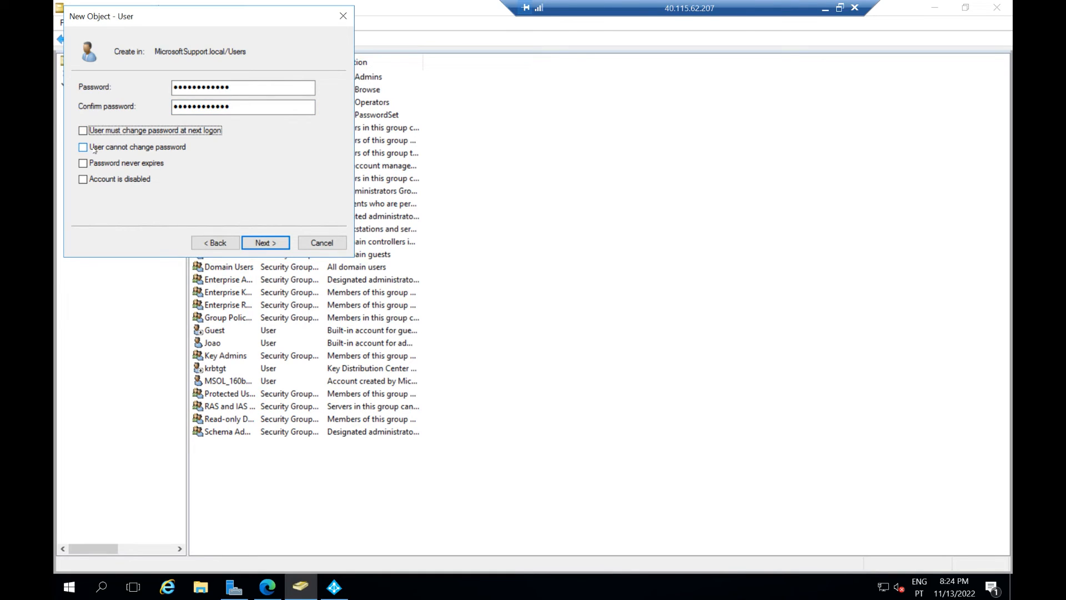
left_click(84, 164)
left_click(256, 244)
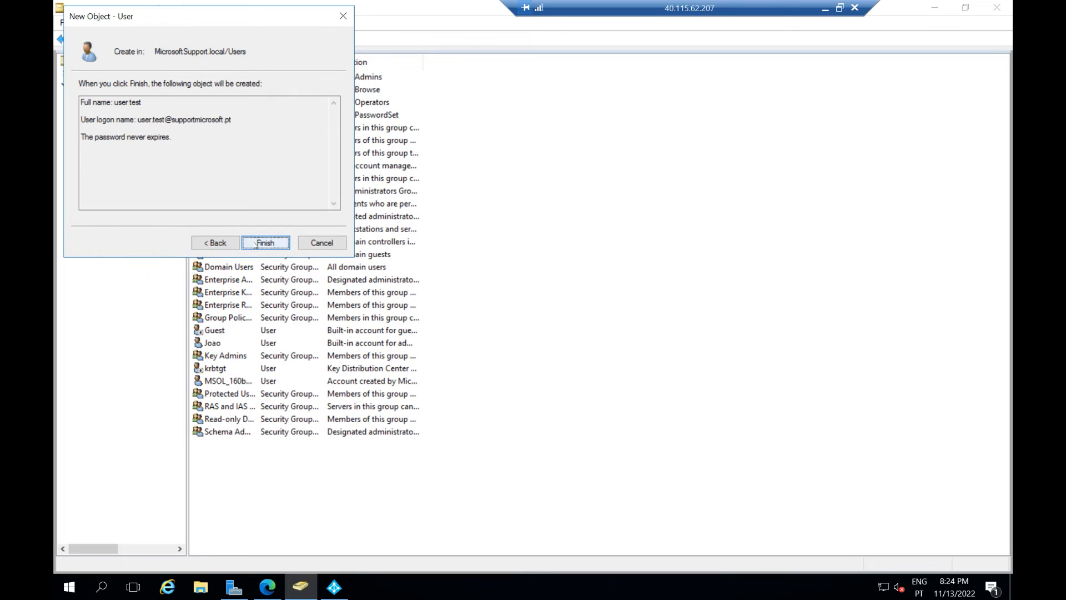
left_click(262, 246)
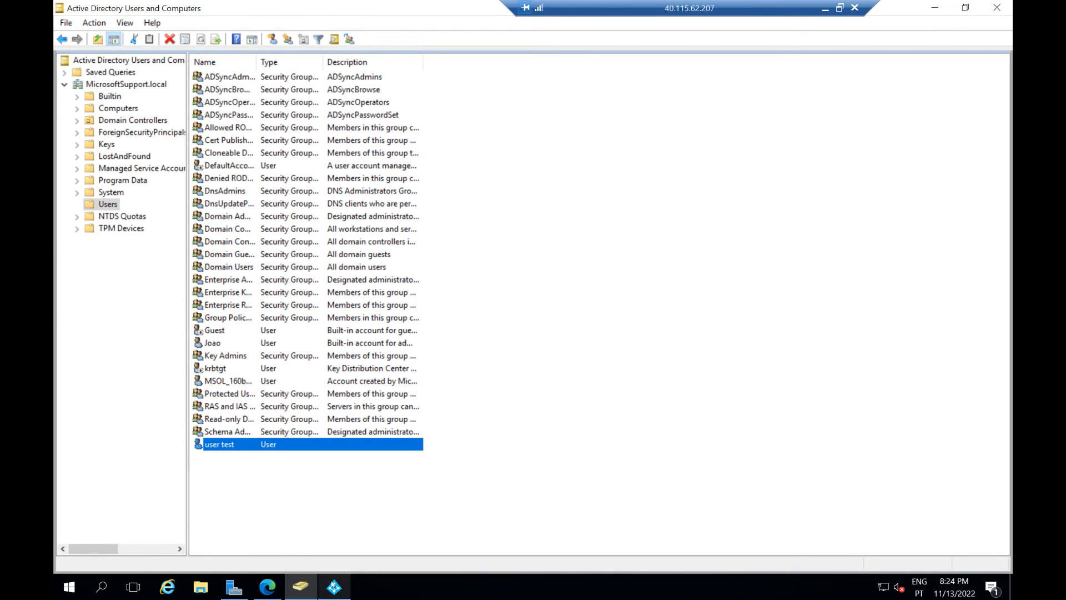
Step: Launch Windows PowerShell from a Start menu search for 'power'
left_click(334, 587)
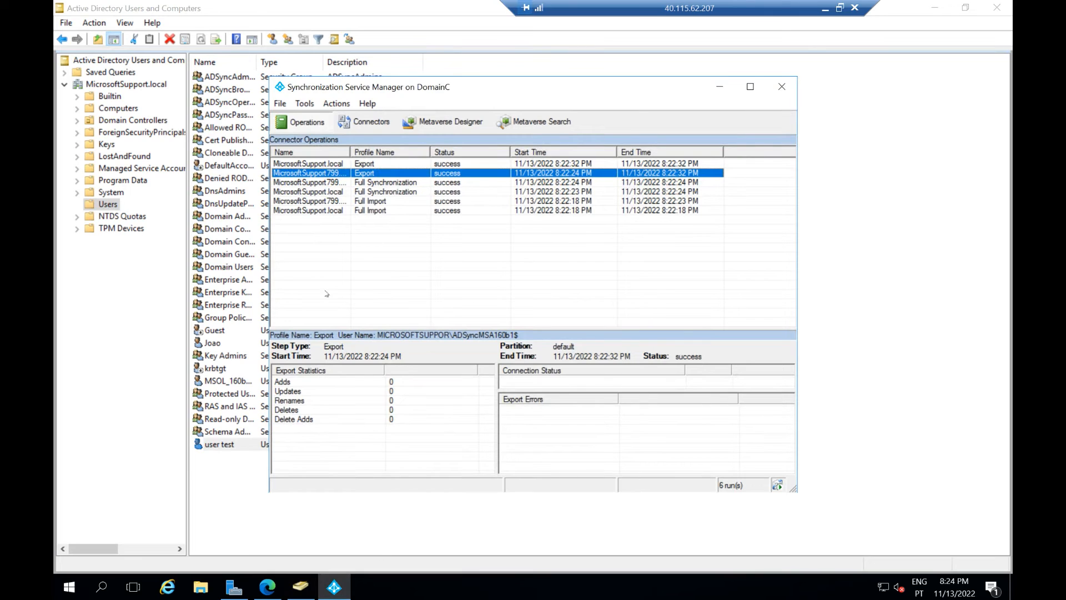
left_click(67, 590)
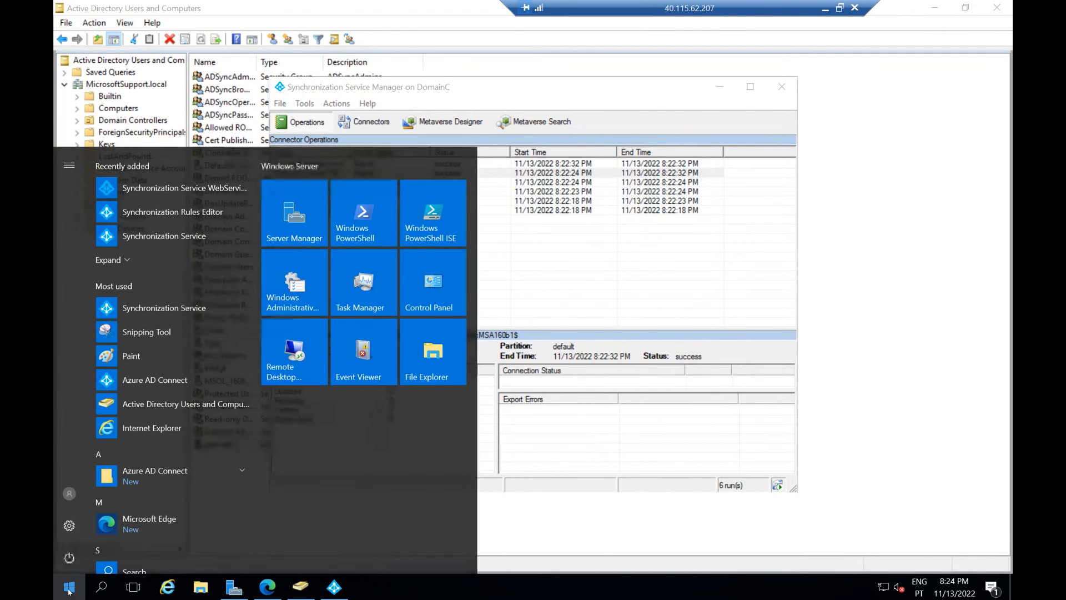
type("power")
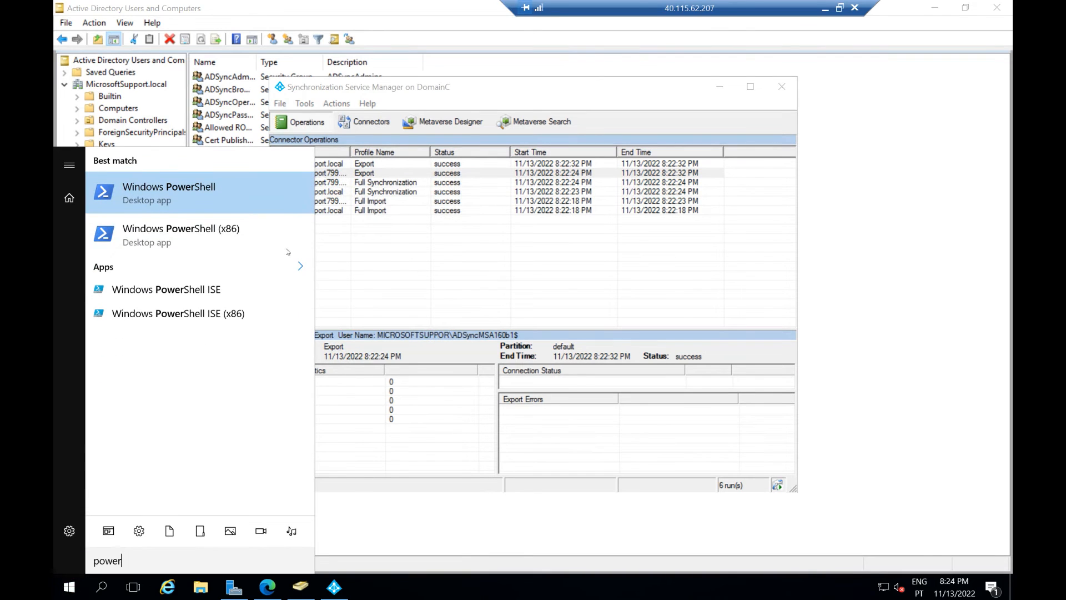
left_click(235, 202)
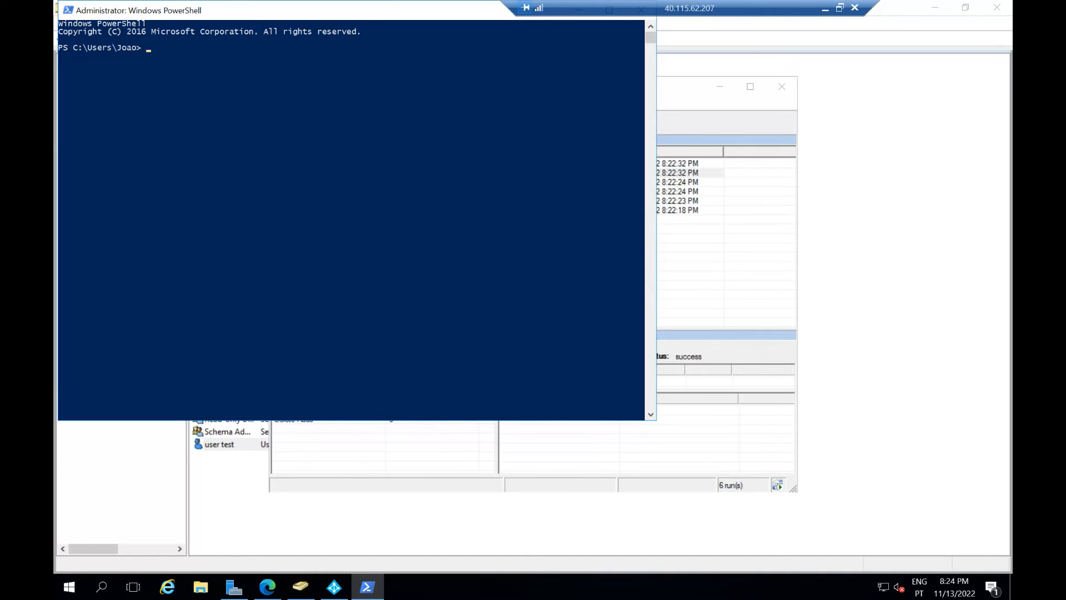
Step: Reposition the PowerShell console to uncover Active Directory Users and Computers
left_click(204, 236)
right_click(199, 219)
left_click_drag(302, 11, 407, 76)
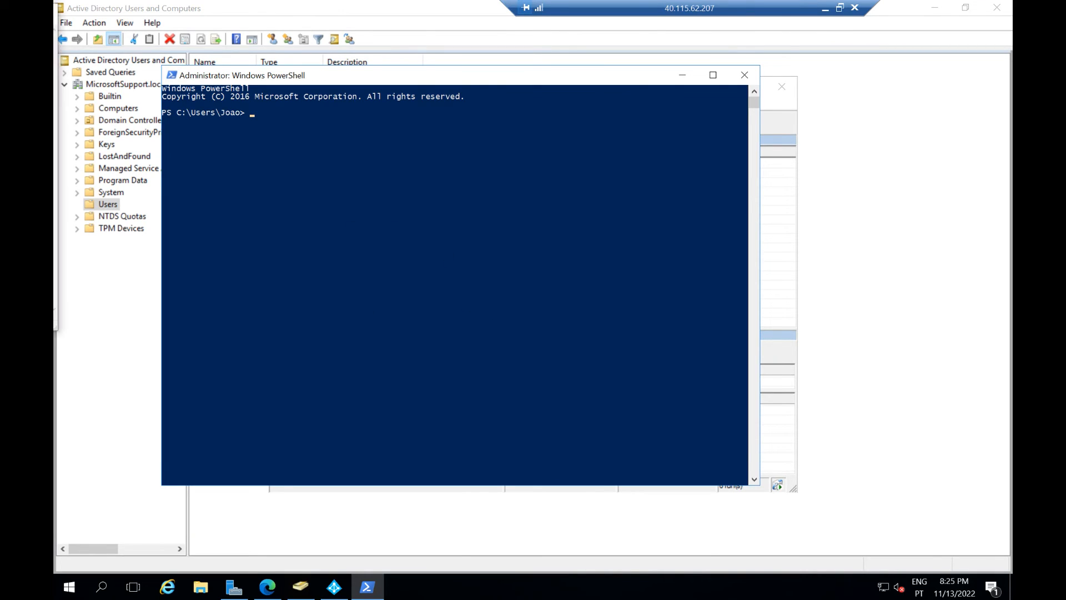
left_click_drag(581, 258, 564, 250)
right_click(383, 195)
Step: Run Start-ADSyncSyncCycle -PolicyType Intial, which fails on the misspelled policy type
type("Sta")
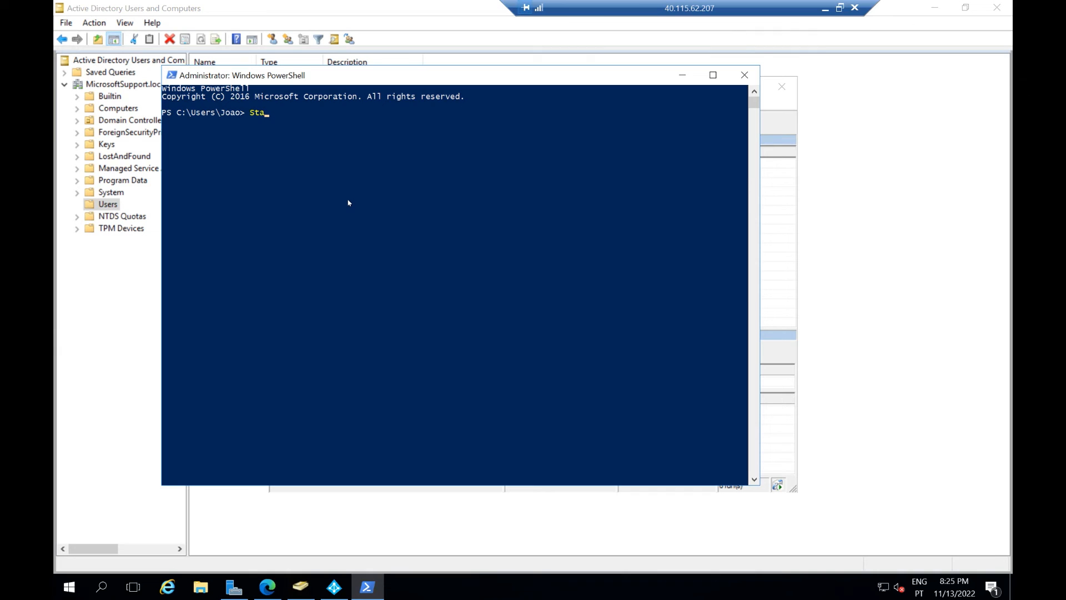
type("rt-AD")
key("Tab")
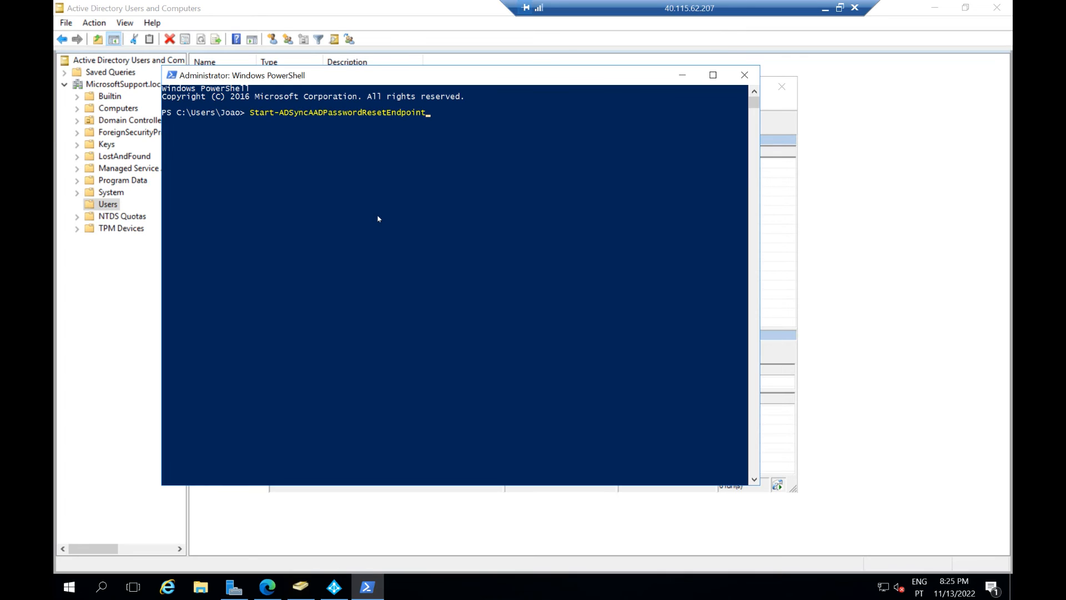
key("BackSpace")
key("BackSpace")
key("BackSpace")
key("BackSpace")
key("BackSpace")
key("BackSpace")
key("BackSpace")
key("BackSpace")
key("BackSpace")
key("BackSpace")
key("BackSpace")
key("BackSpace")
key("BackSpace")
key("BackSpace")
key("BackSpace")
key("BackSpace")
key("BackSpace")
key("BackSpace")
key("BackSpace")
key("BackSpace")
key("BackSpace")
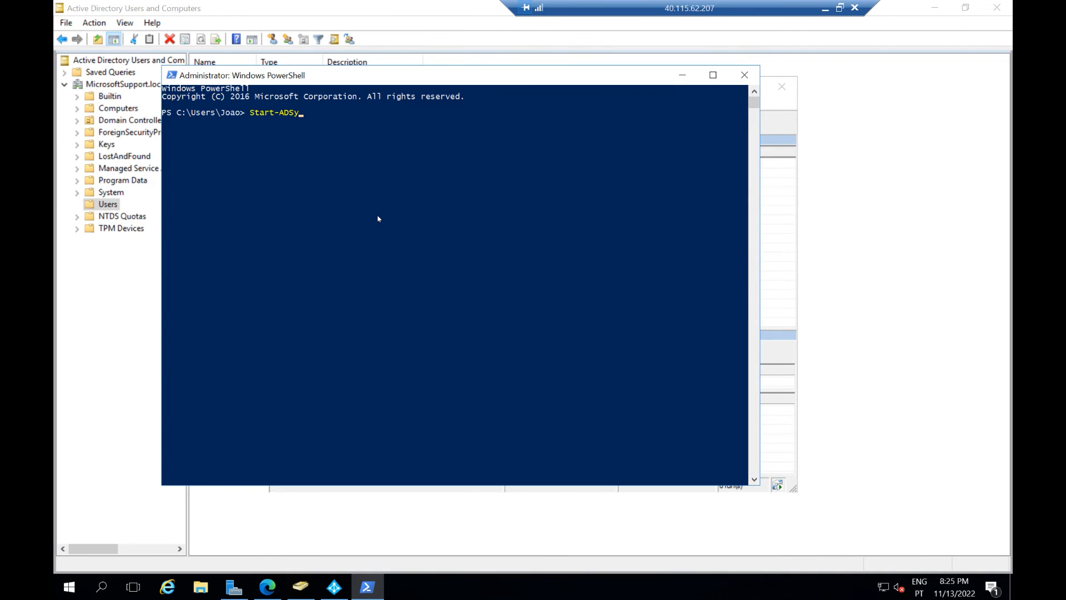
type("ncc")
key("BackSpace")
key("Tab")
type("-P")
key("Tab")
type("Intial")
key("Return")
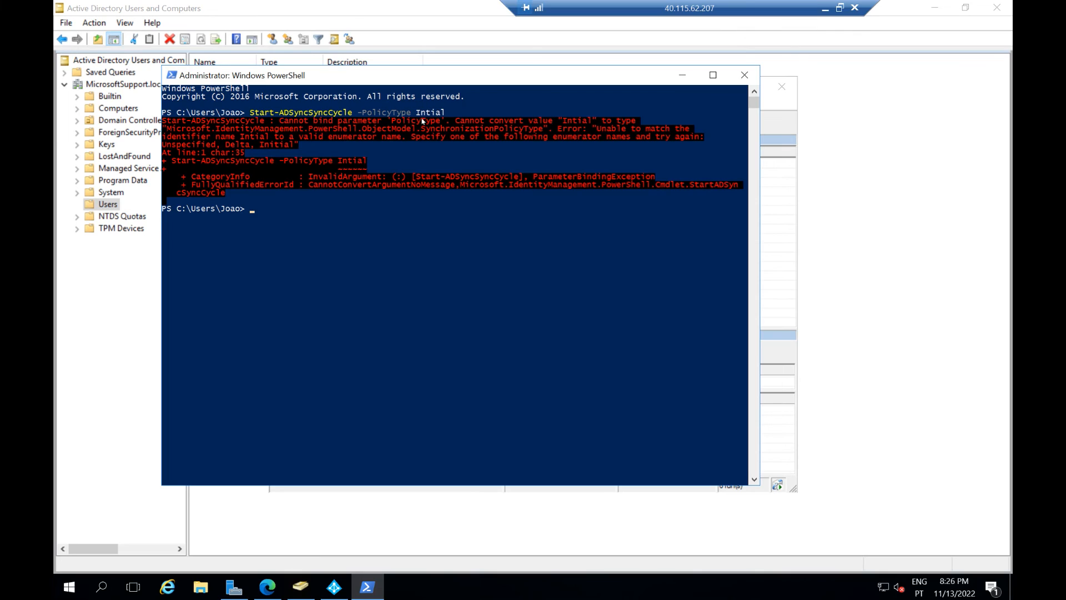
Step: Correct the command to -PolicyType Initial, rerun it, and return to Synchronization Service Manager
key("Up")
key("Left")
key("Left")
key("Left")
key("Left")
type("i")
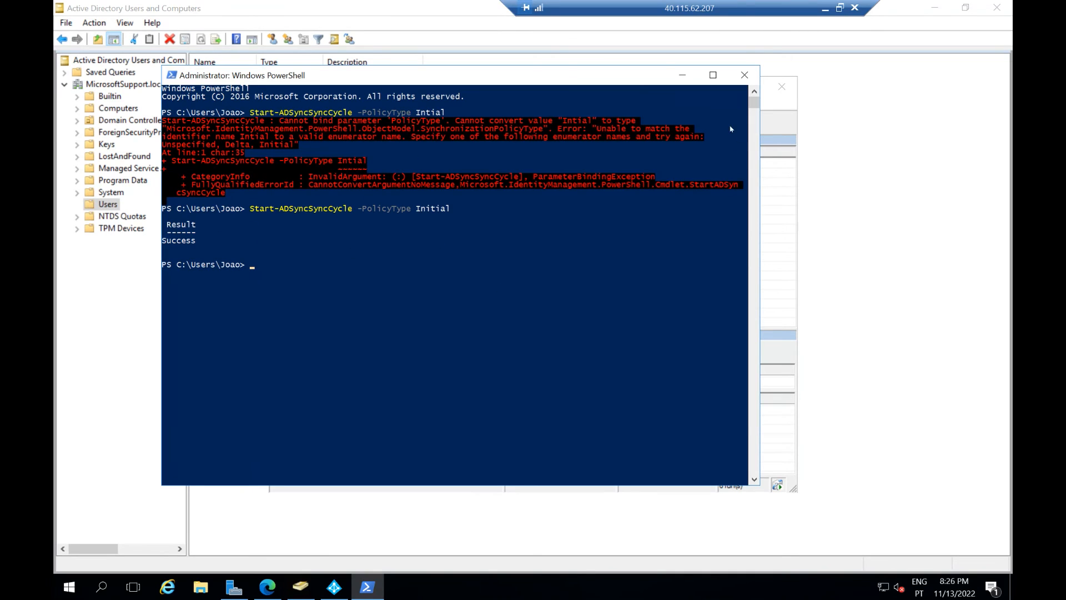
left_click_drag(631, 78, 596, 112)
left_click(631, 86)
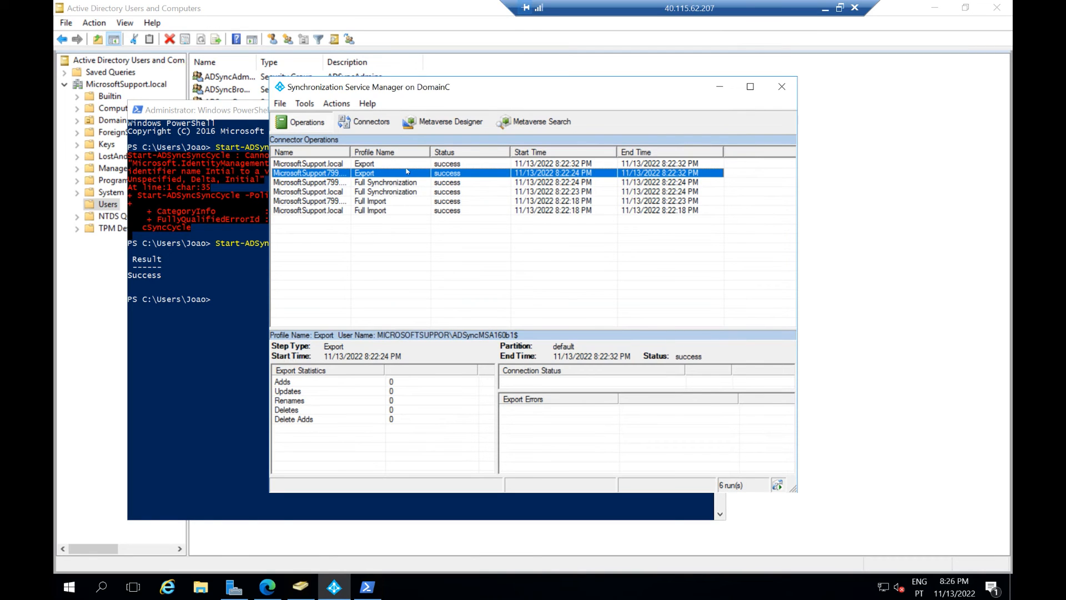
Step: Confirm the newest local Full Import run added the test user by listing its added objects
right_click(375, 261)
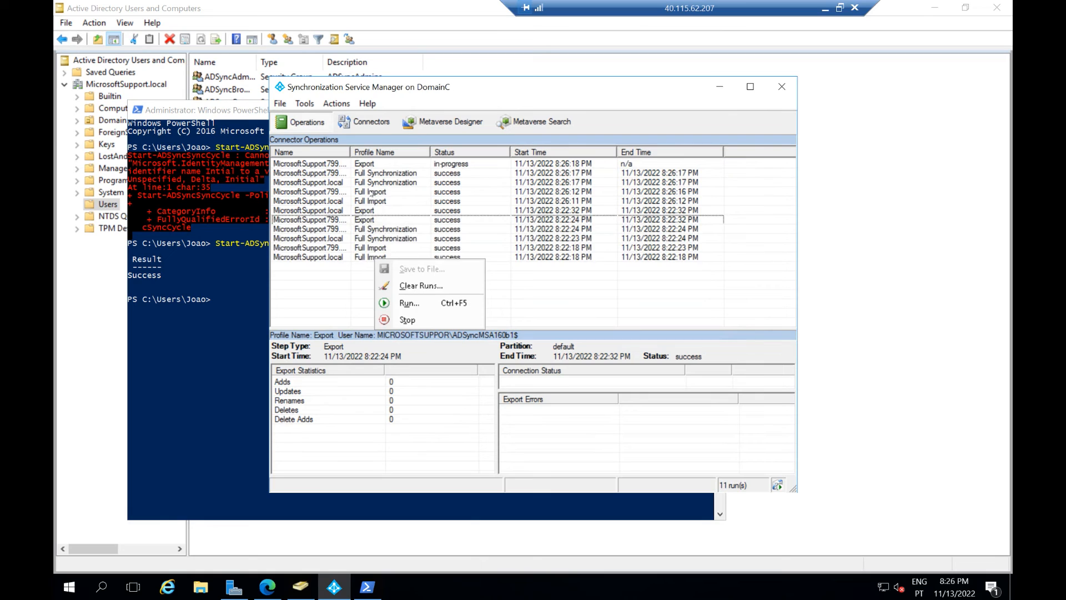
left_click(369, 200)
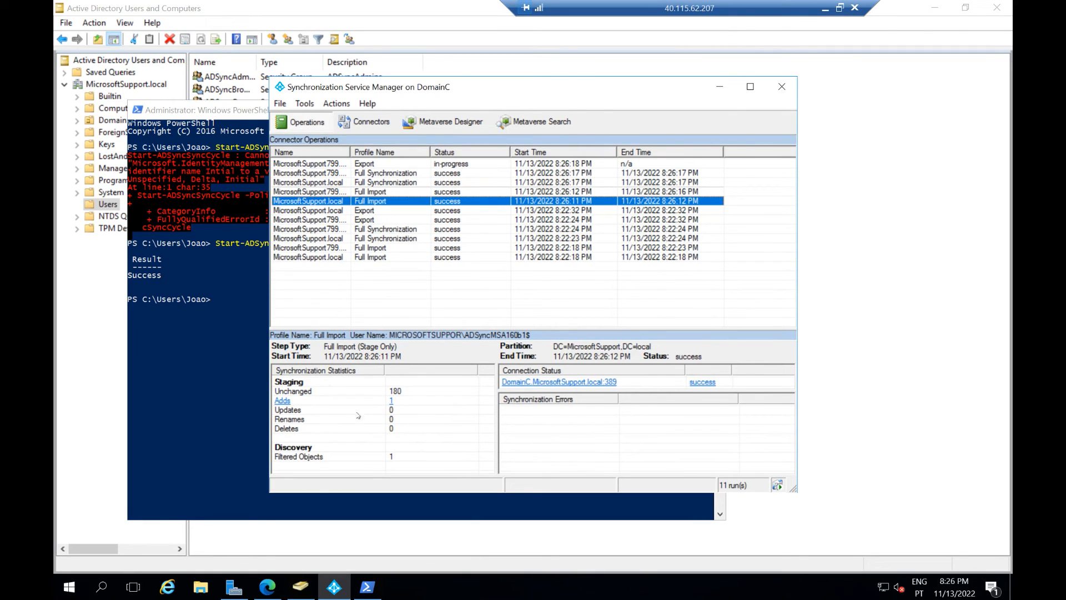
left_click(392, 402)
left_click(392, 402)
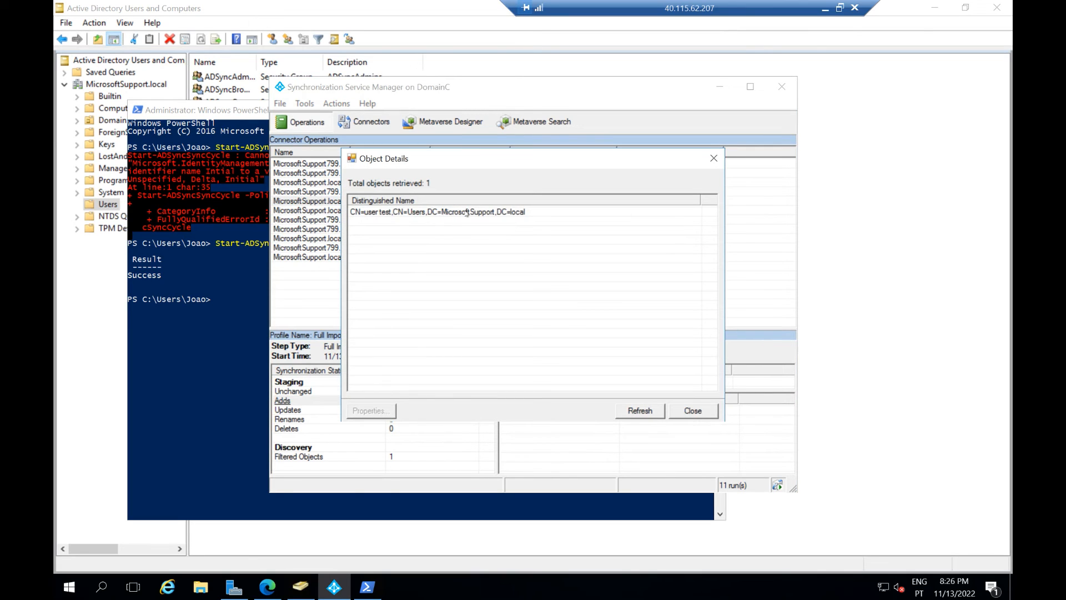
left_click(714, 159)
Step: Inspect the Export run's added user and check its exported userPrincipalName
left_click(377, 173)
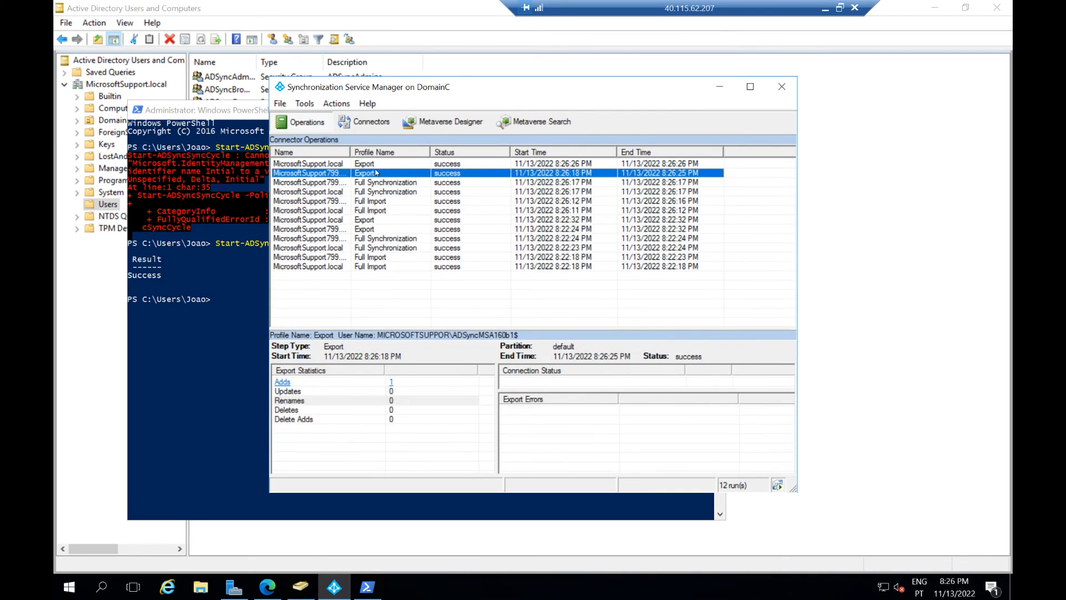
left_click(391, 382)
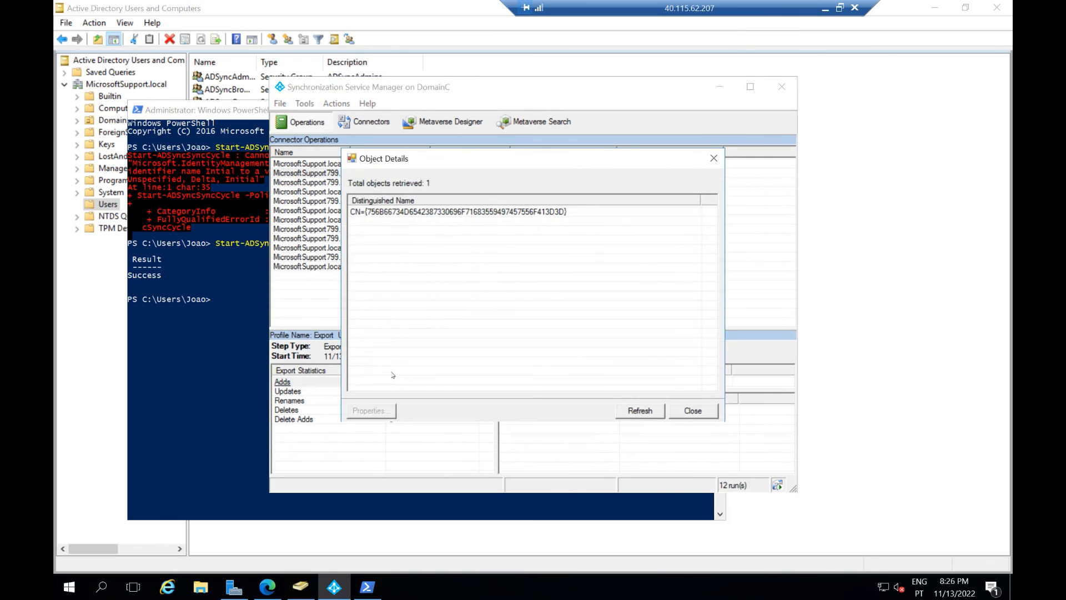
double_click(493, 211)
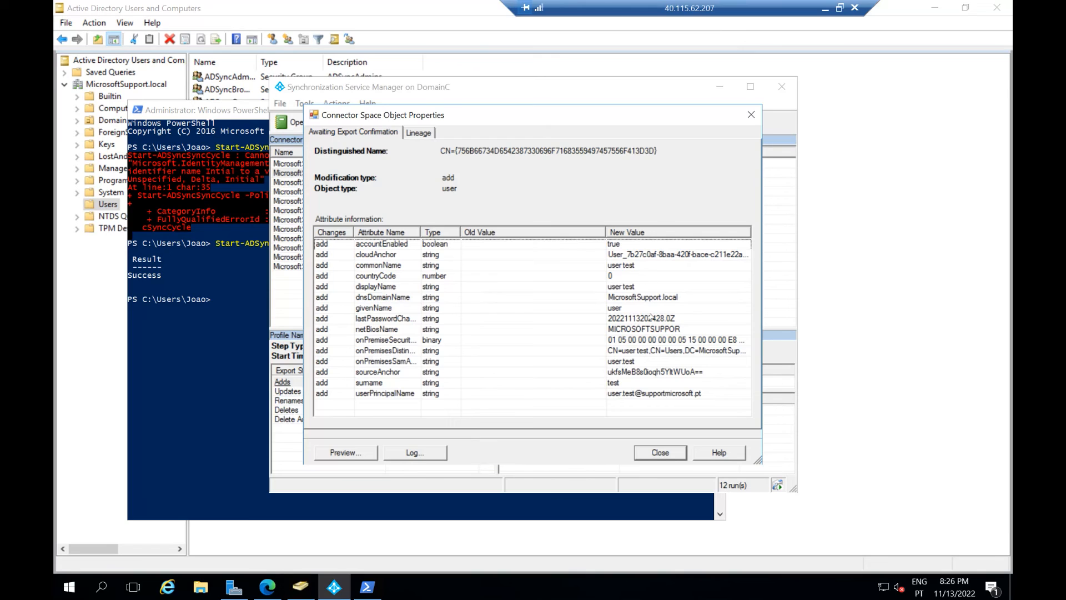
left_click(391, 394)
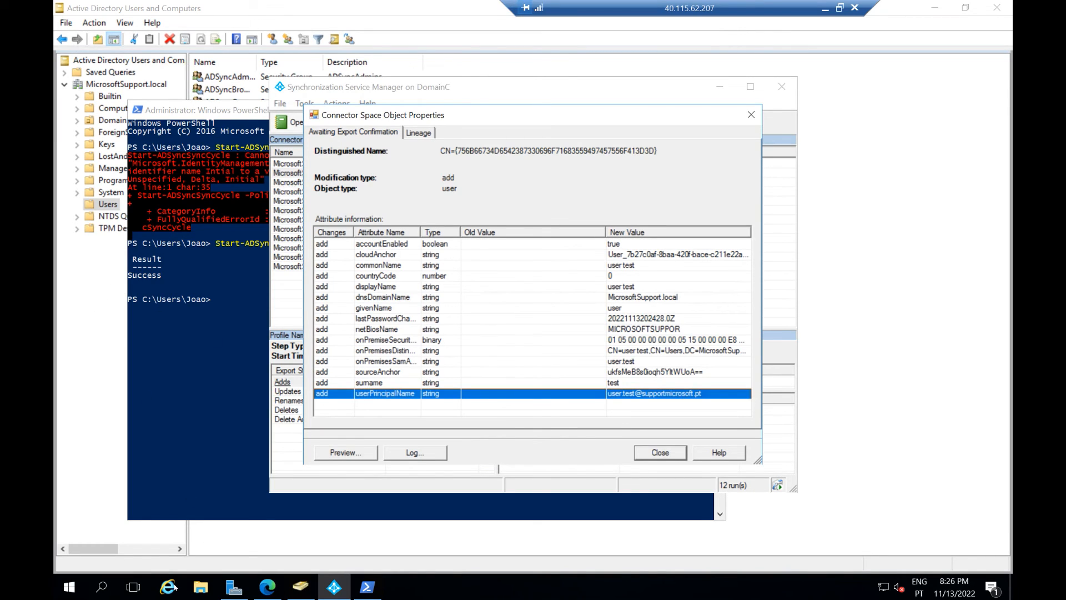
left_click(267, 587)
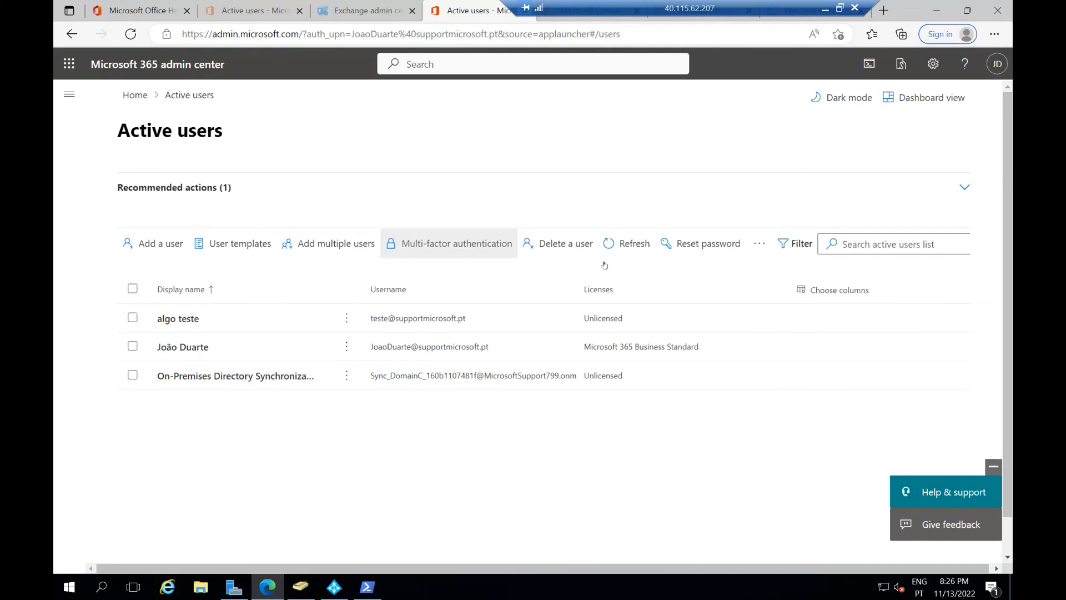
Step: Refresh Active users and open user test's Licenses and apps, showing none assigned
left_click(619, 241)
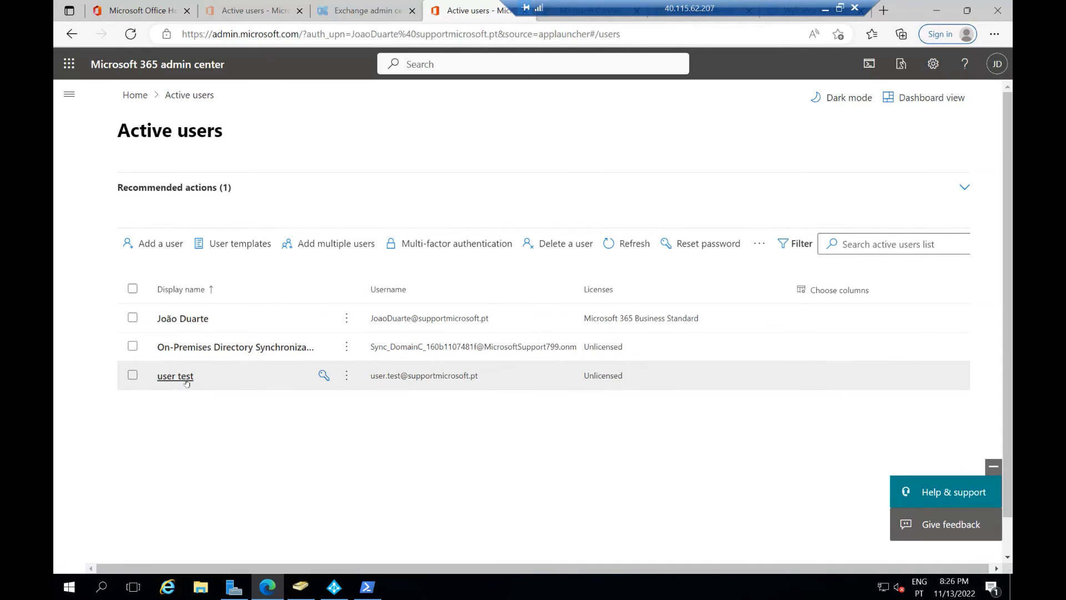
left_click(421, 379)
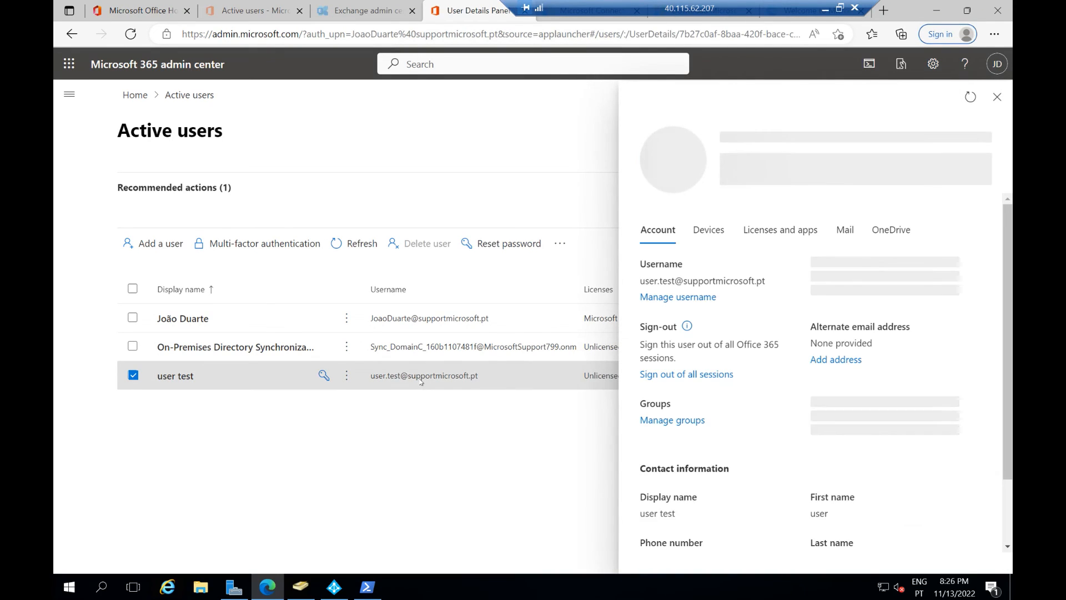
left_click(758, 232)
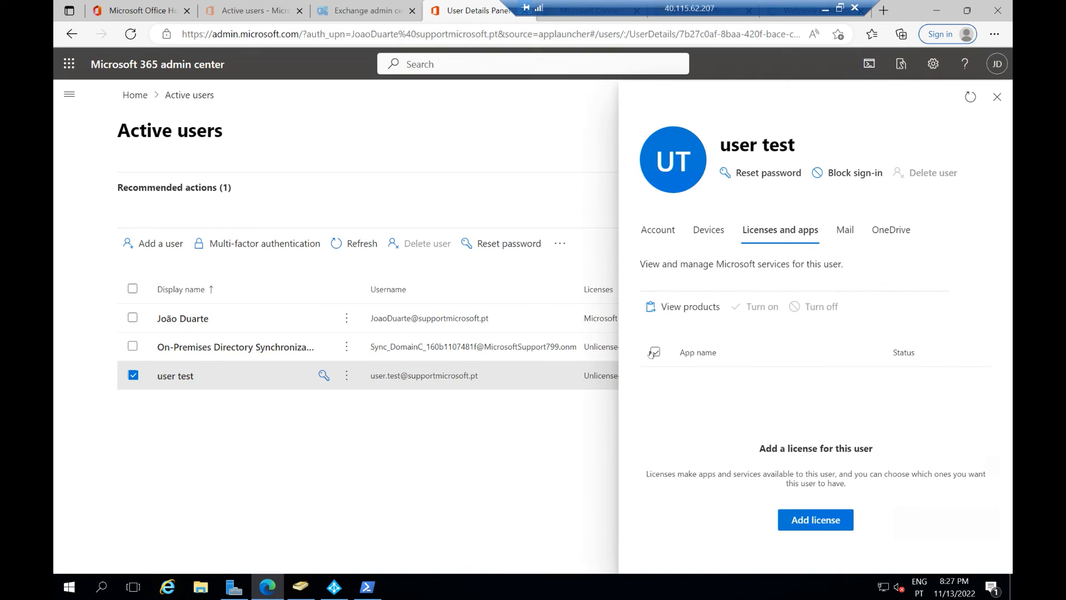
Step: Assign a Microsoft 365 Business Standard license to user test and save, leaving 23 available
left_click(813, 520)
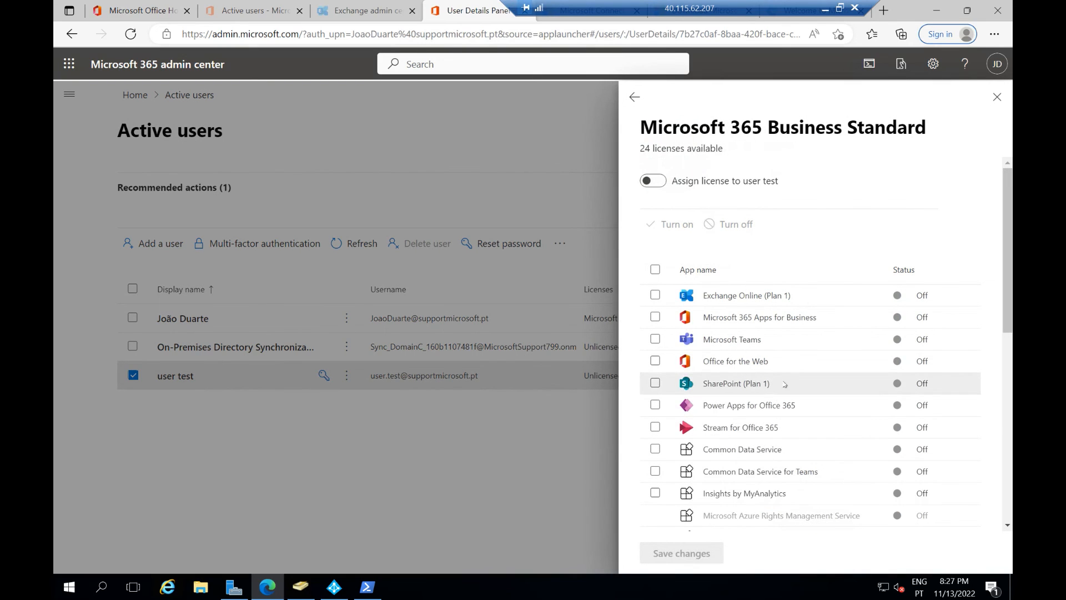
scroll(803, 378, "down", 7)
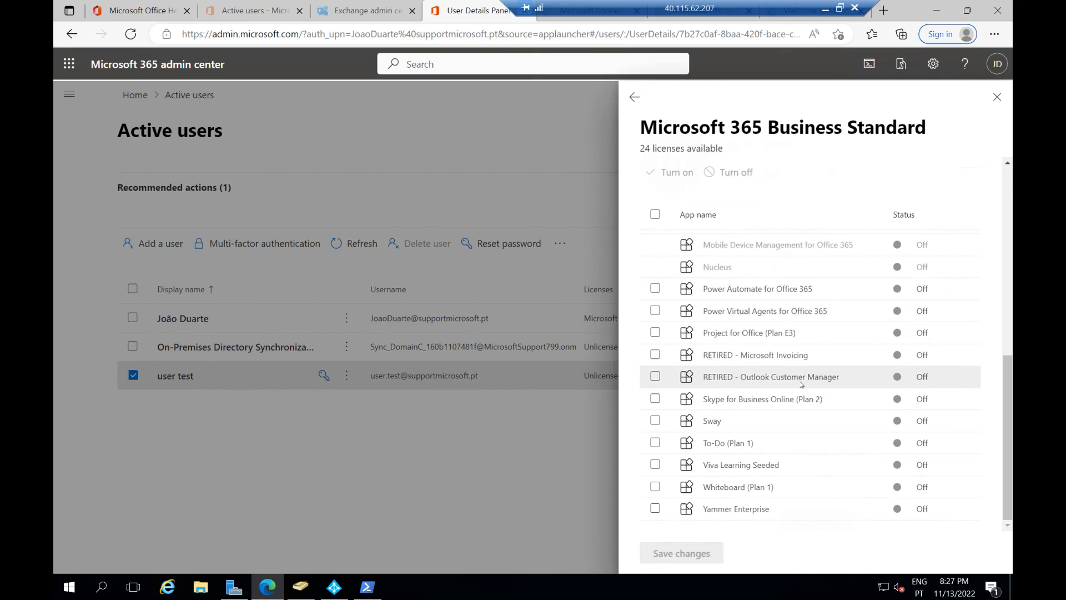
scroll(801, 382, "up", 8)
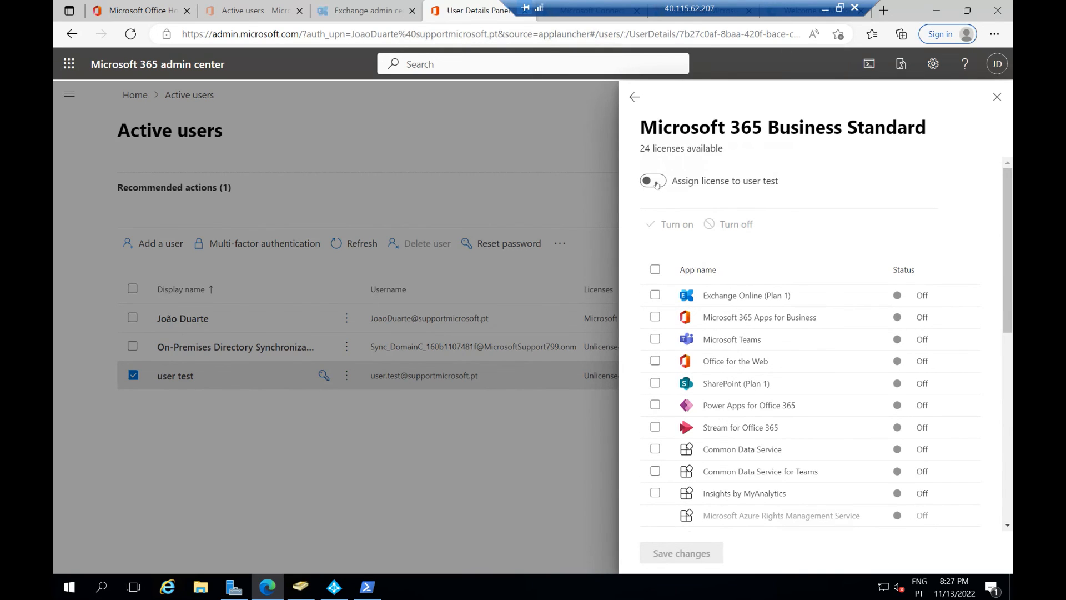
left_click(656, 182)
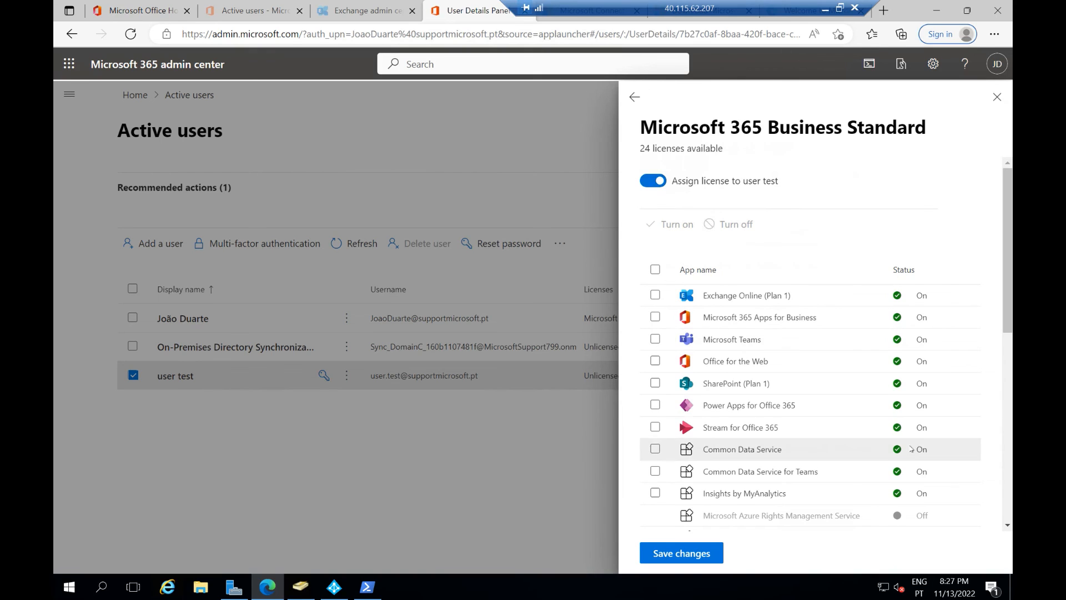
scroll(778, 448, "down", 5)
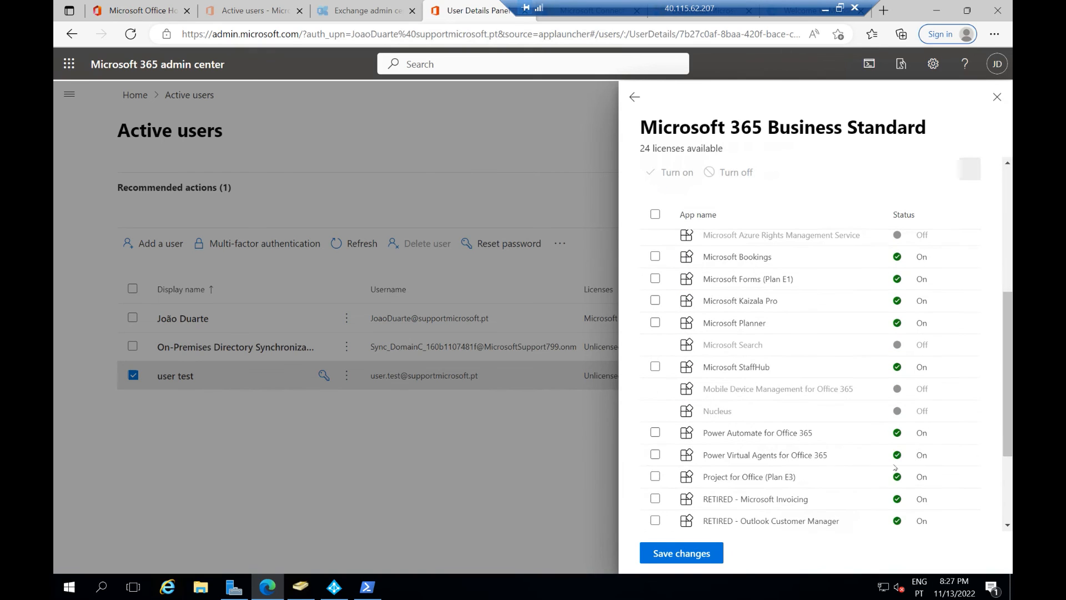
left_click(697, 555)
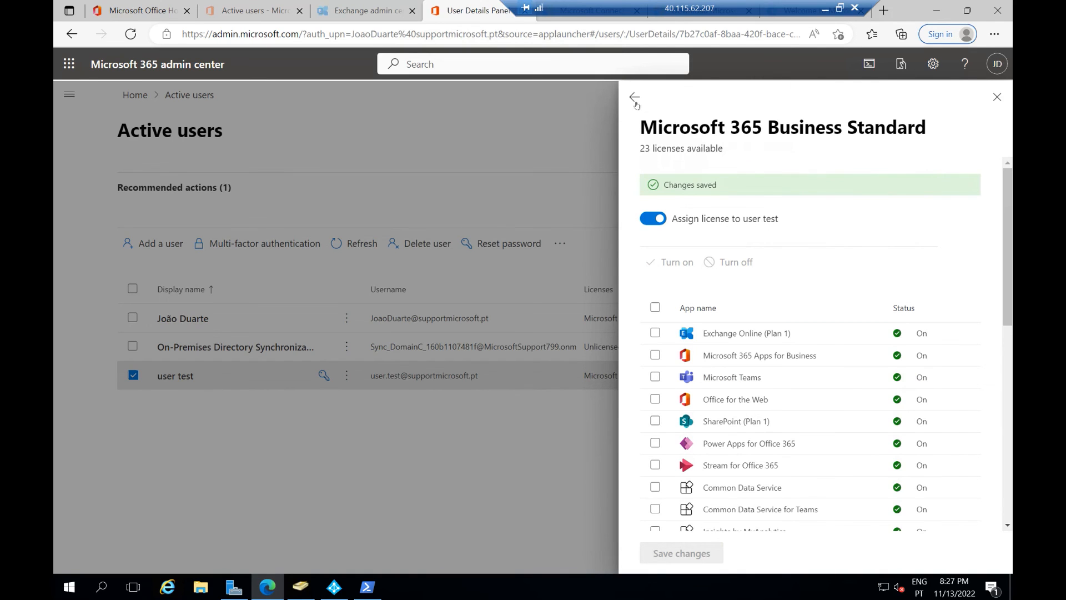
left_click(994, 95)
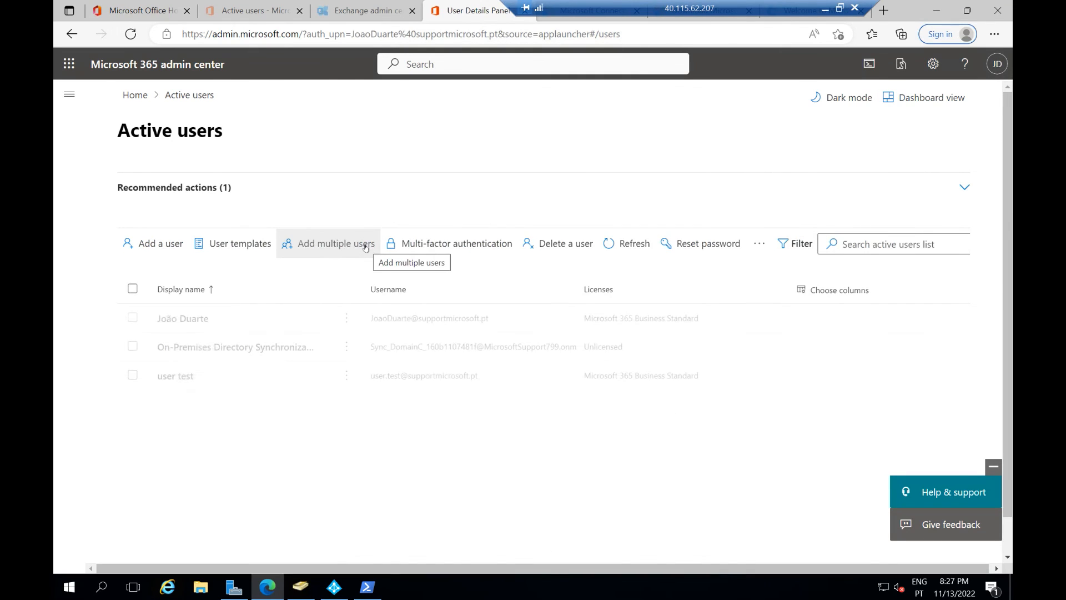
Step: Go to Exchange admin center from Show all admin centers and refresh the Mailboxes list
left_click(68, 92)
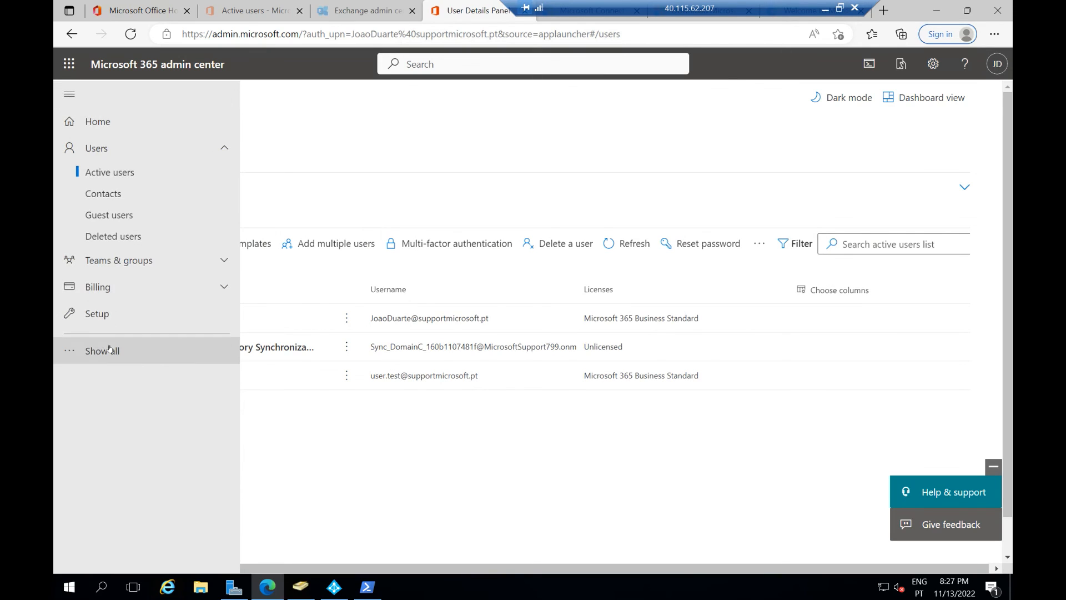
left_click(112, 360)
scroll(116, 528, "down", 3)
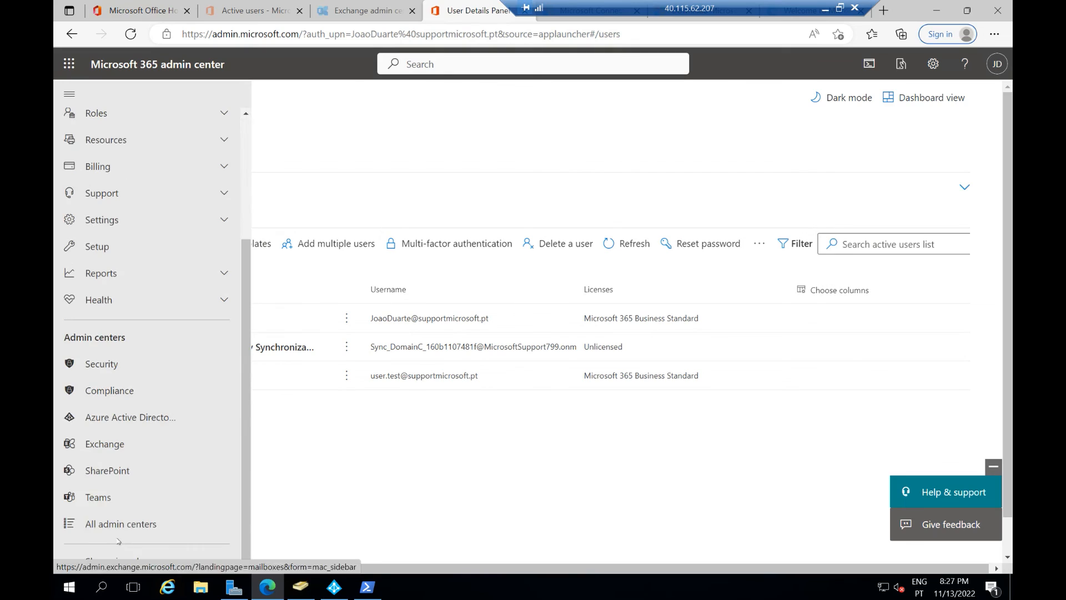
left_click(113, 442)
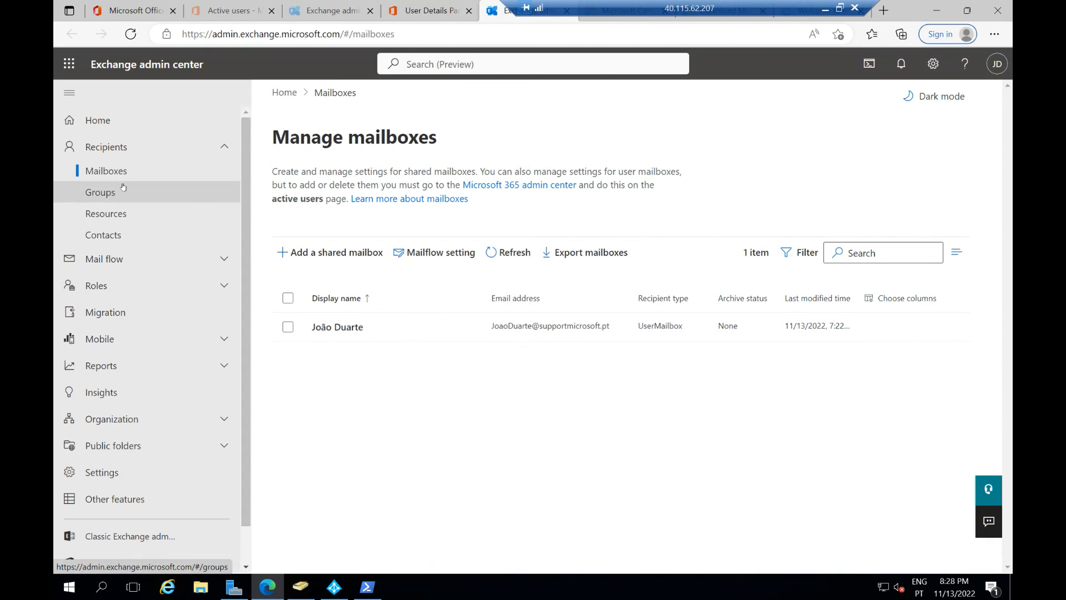
left_click(497, 254)
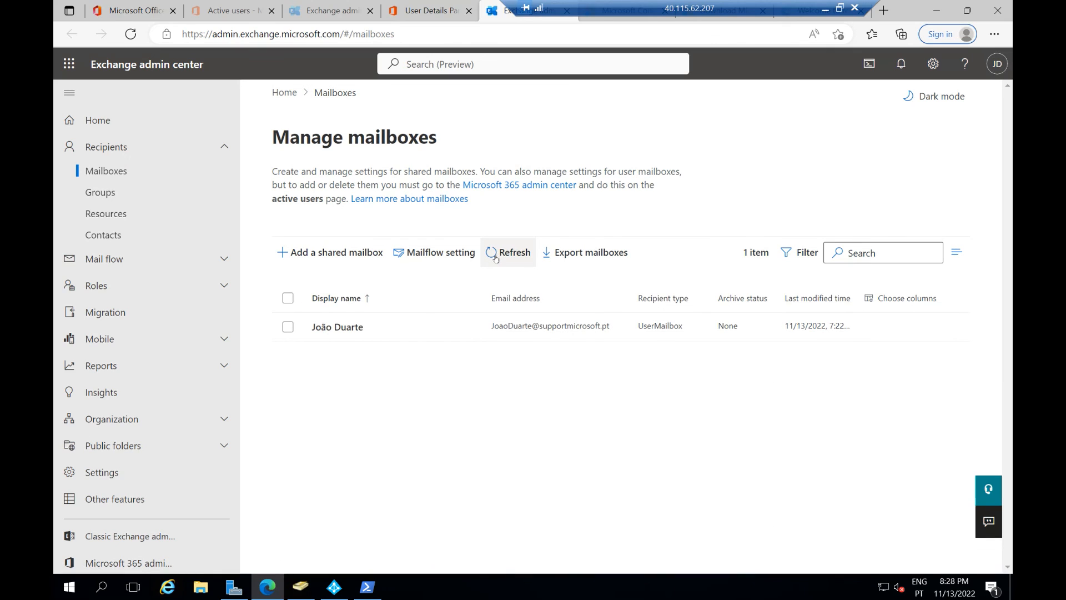